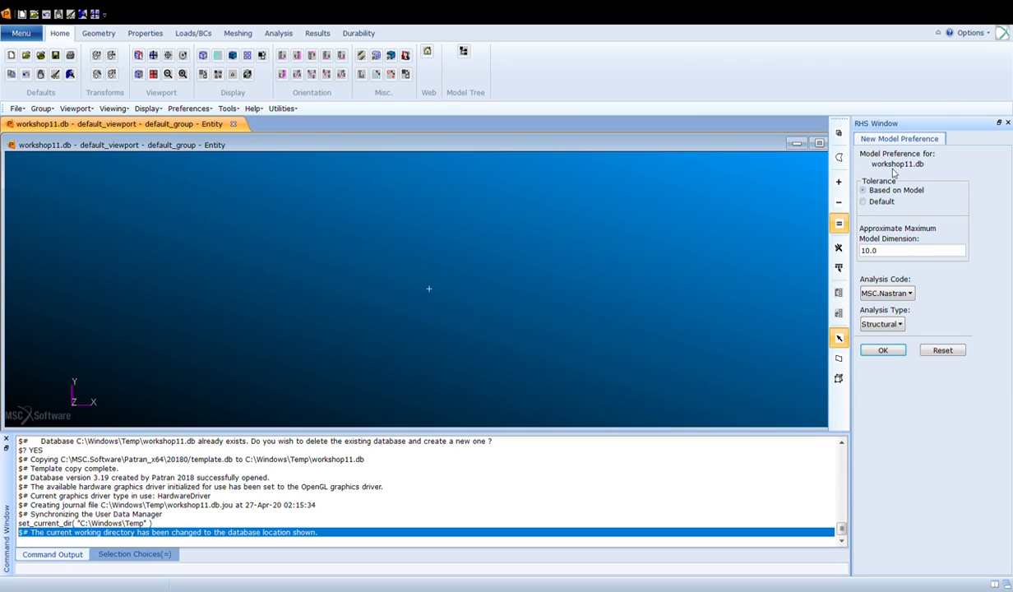
# - Accept the new model preferences for MSC.Nastran structural analysis
pyautogui.moveTo(886, 253); pyautogui.dragTo(855, 255)
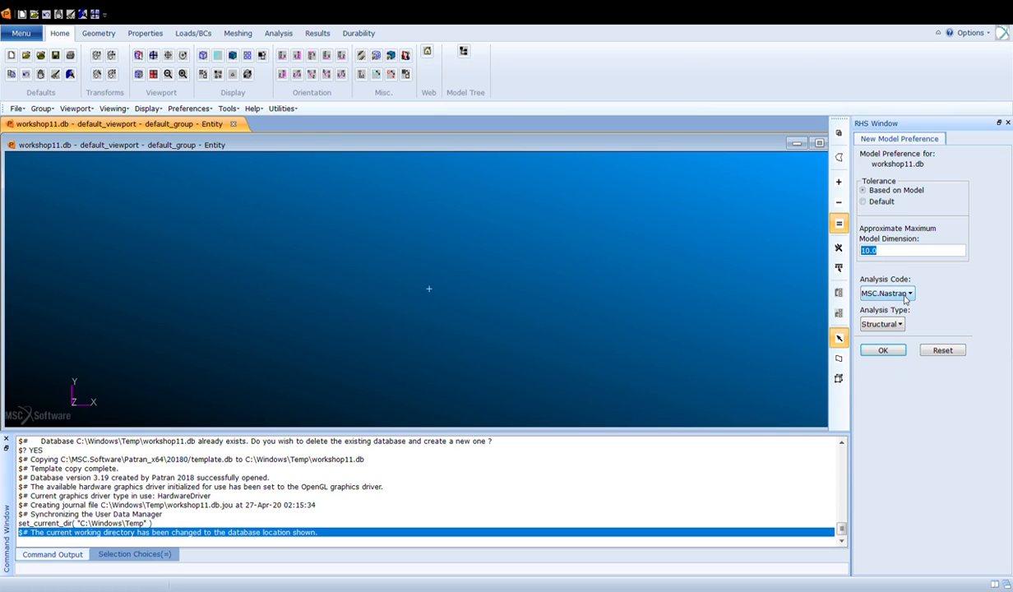
pyautogui.click(883, 351)
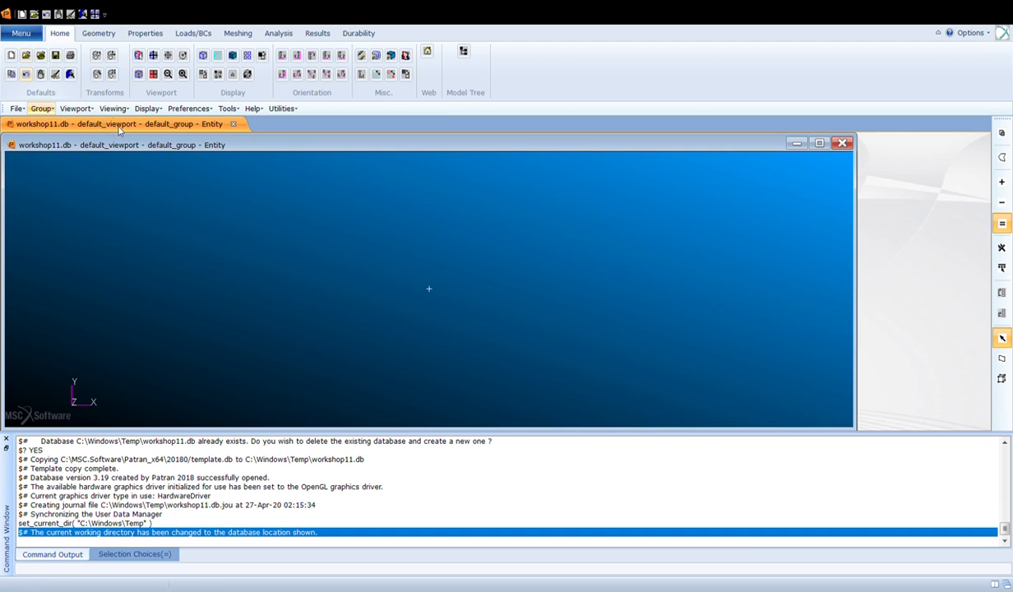
# - Create a geometry point at coordinates [30 0 0]
pyautogui.click(98, 33)
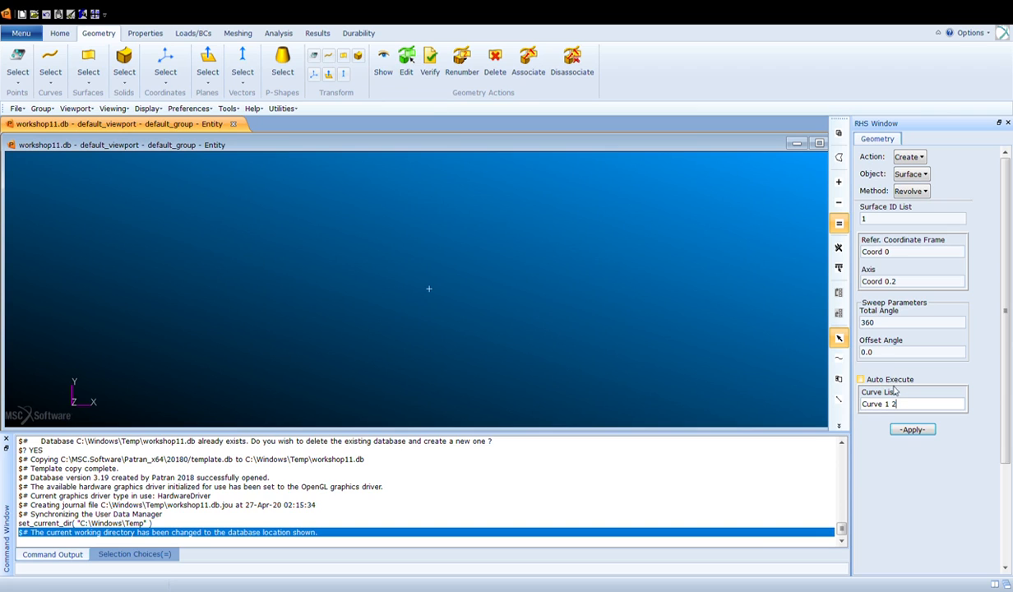
pyautogui.click(922, 175)
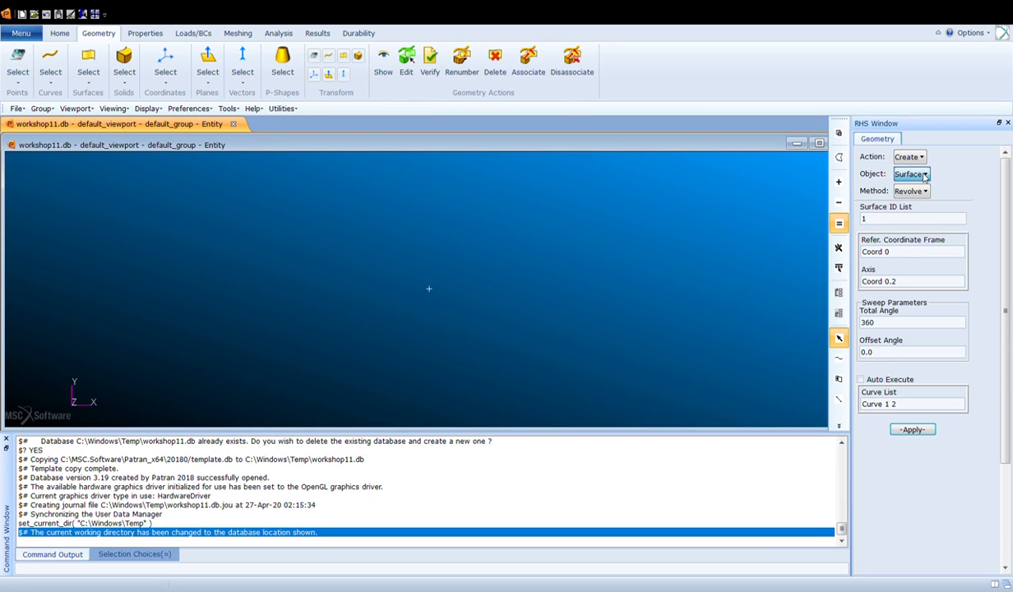
pyautogui.click(929, 193)
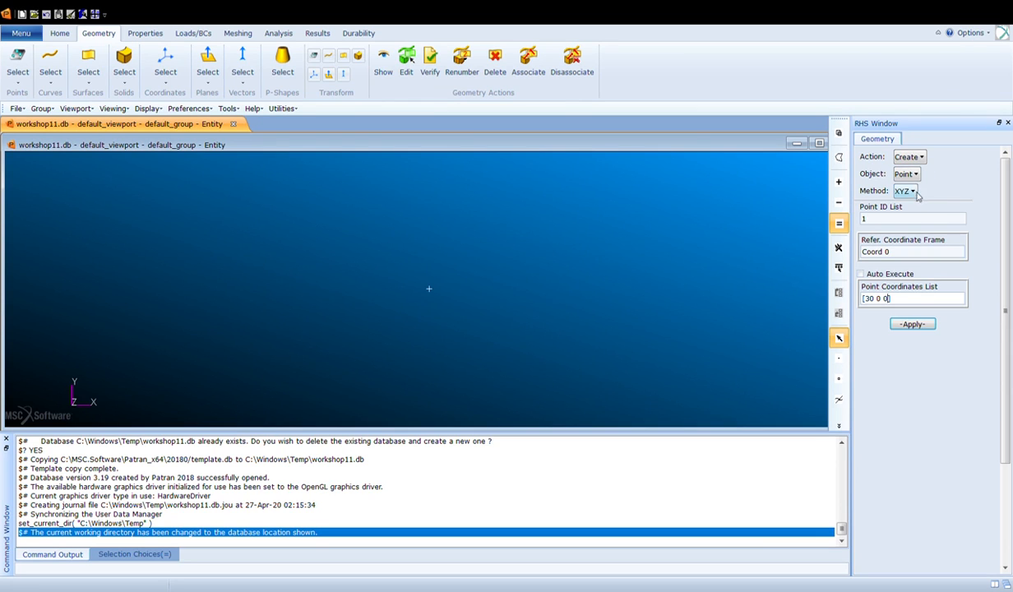
pyautogui.doubleClick(870, 300)
pyautogui.click(880, 301)
pyautogui.click(910, 325)
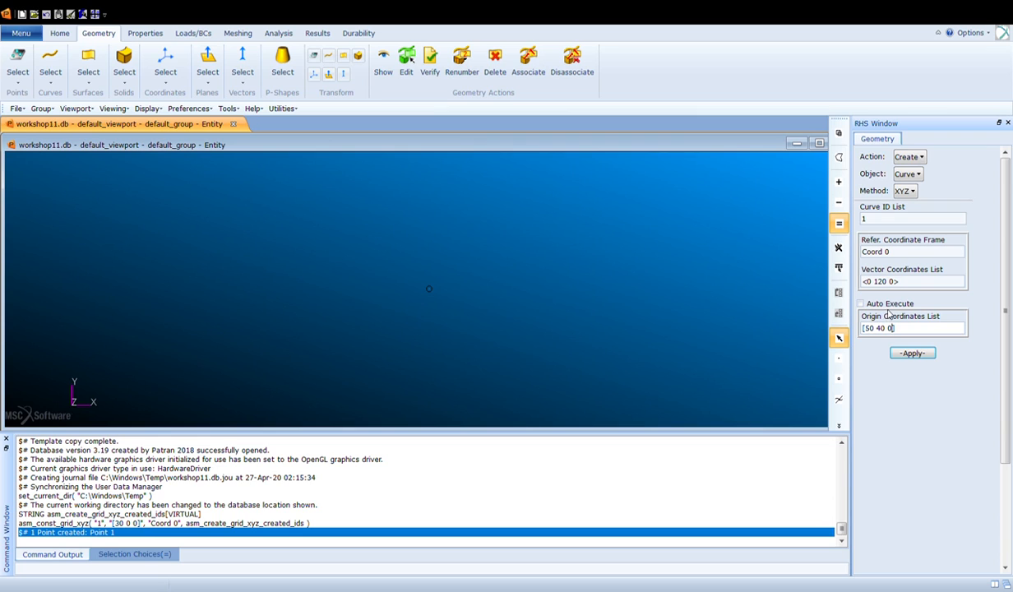
# - Create a line along vector <0 120 0> from origin [50 40 0] and a two-point line joining point 1 and point 2
pyautogui.click(912, 354)
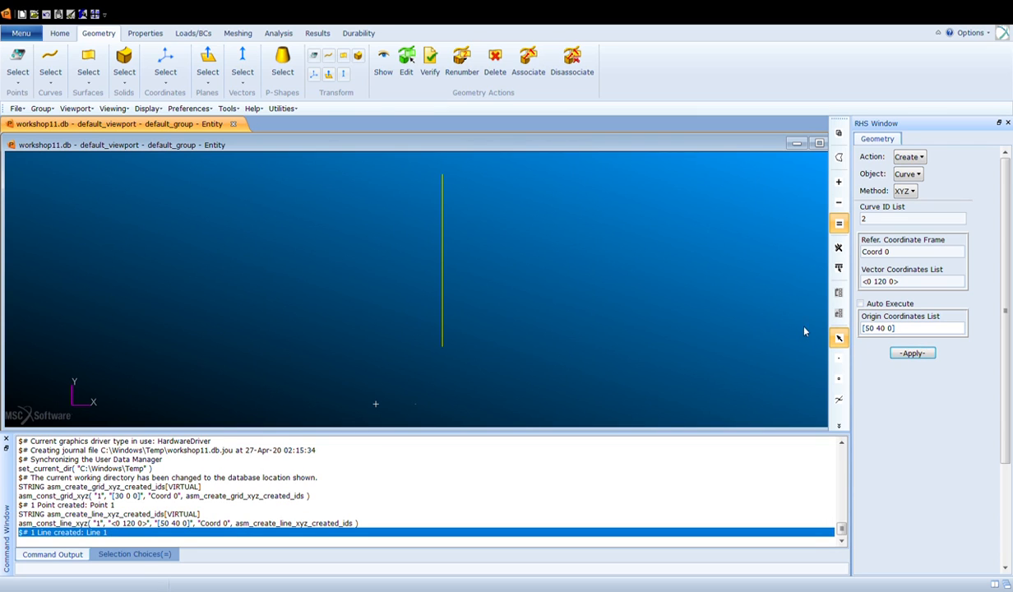
pyautogui.click(927, 211)
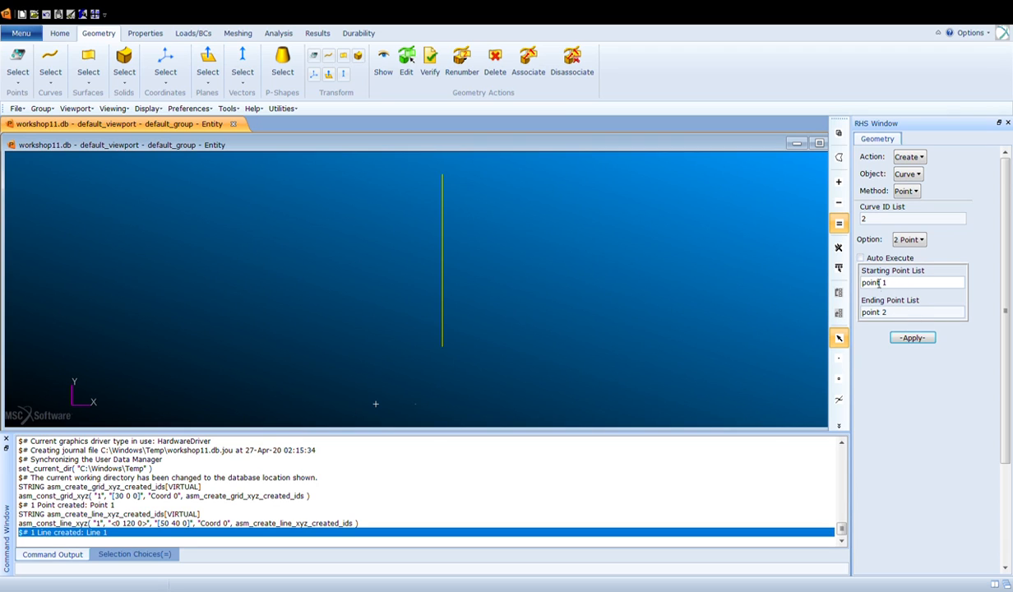
pyautogui.click(912, 338)
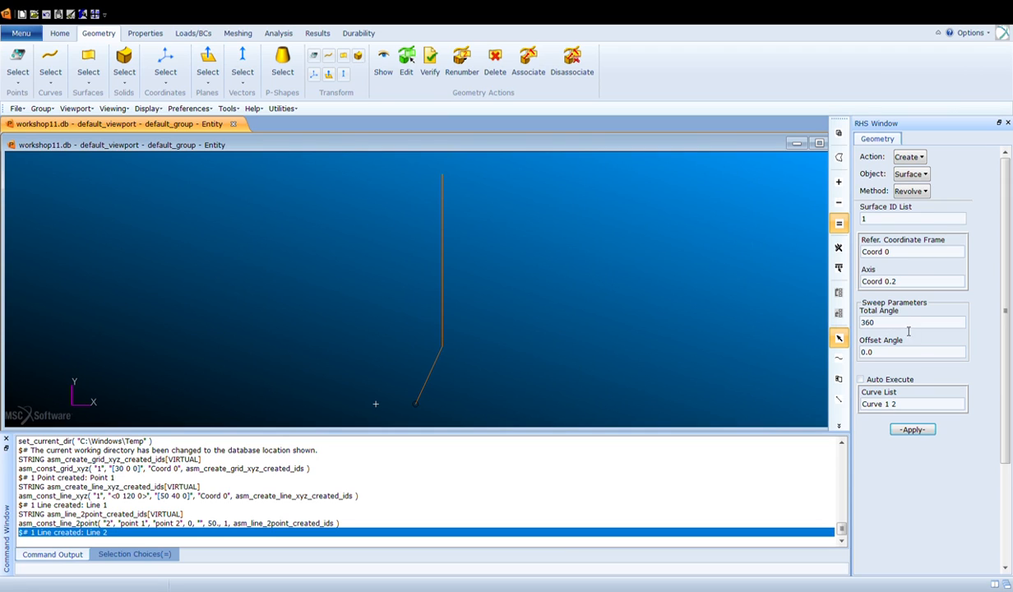
# - Revolve curves 1 and 2 through 360° about axis Coord 0.2 to create surfaces
pyautogui.click(902, 404)
pyautogui.click(907, 409)
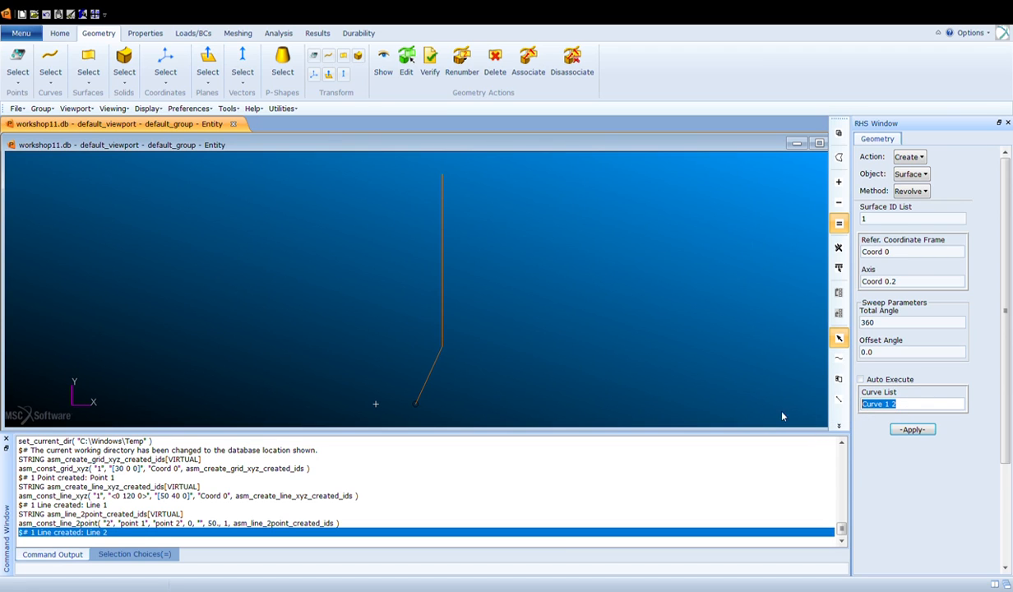
pyautogui.click(914, 407)
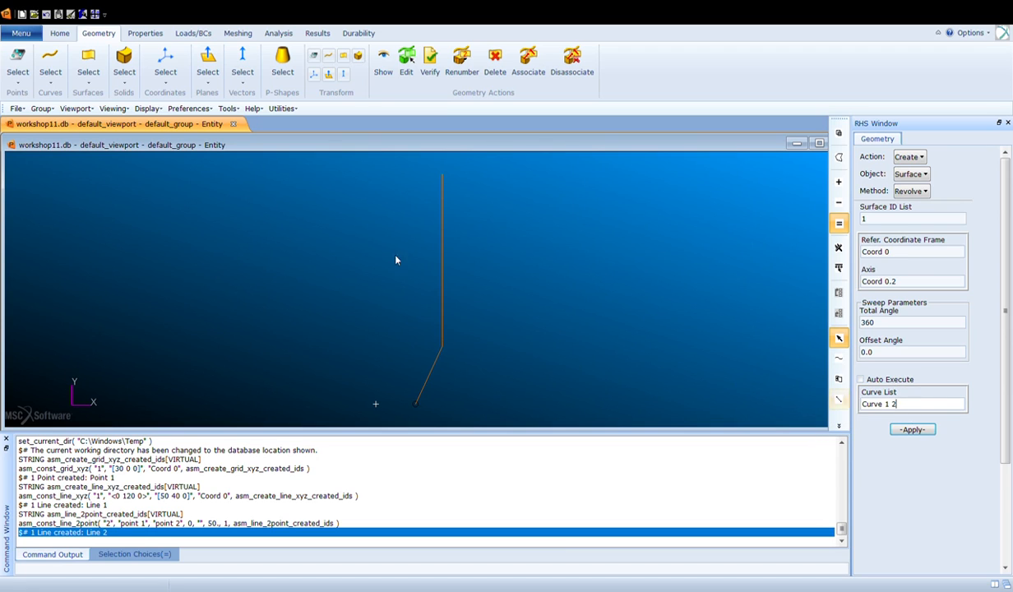
pyautogui.press('BackSpace')
pyautogui.press('BackSpace')
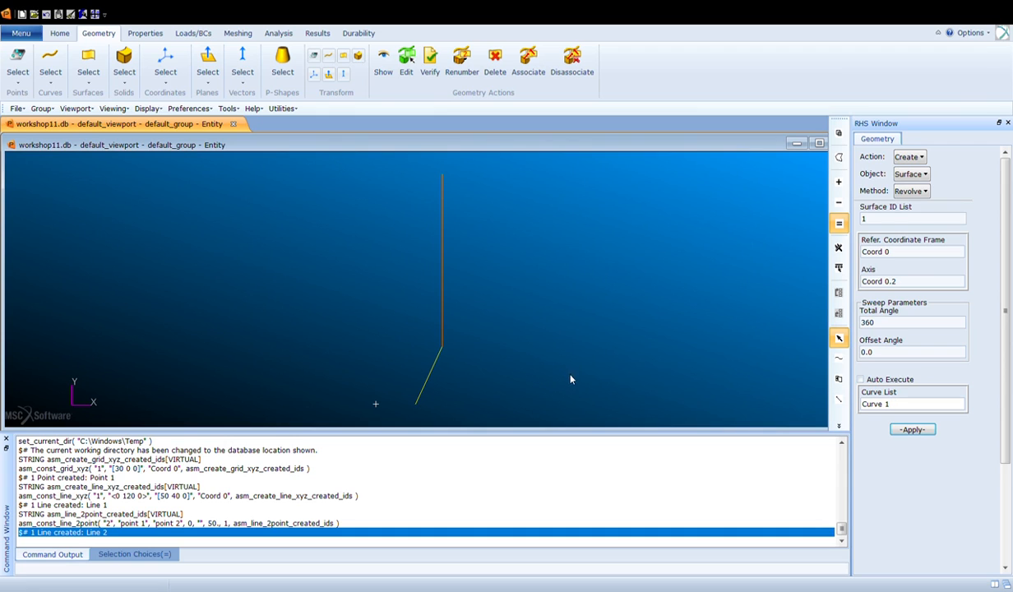
pyautogui.write('2')
pyautogui.click(912, 430)
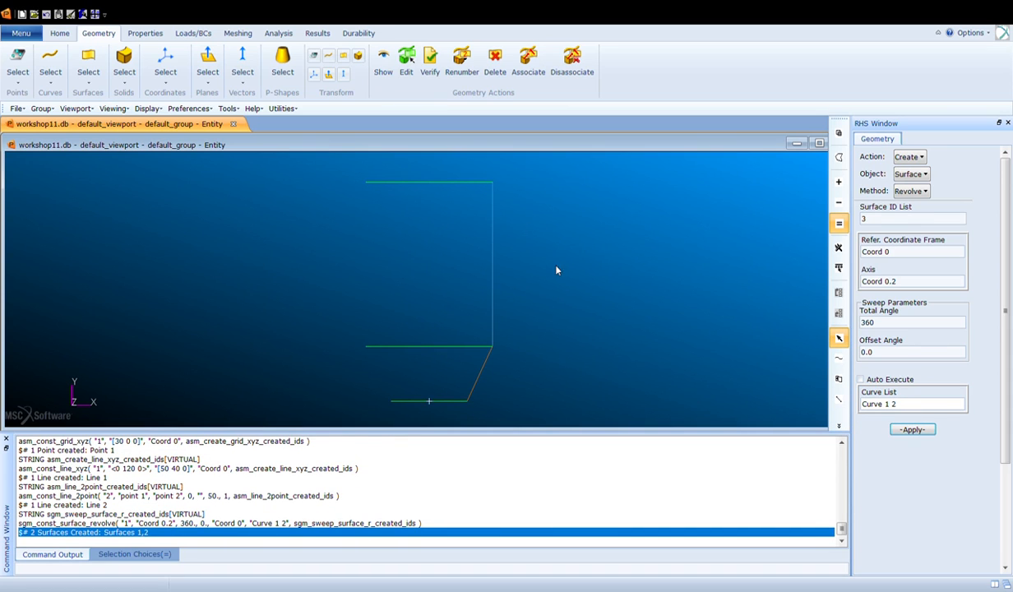
# - Set the number of geometry display lines to 3
pyautogui.moveTo(555, 266); pyautogui.dragTo(554, 277, button='middle')
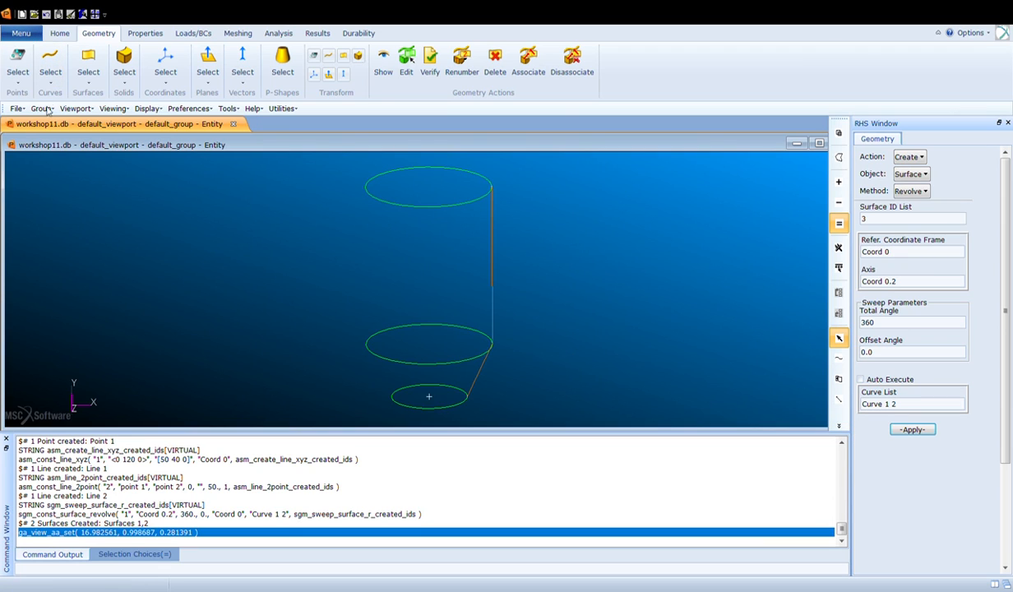
pyautogui.click(130, 160)
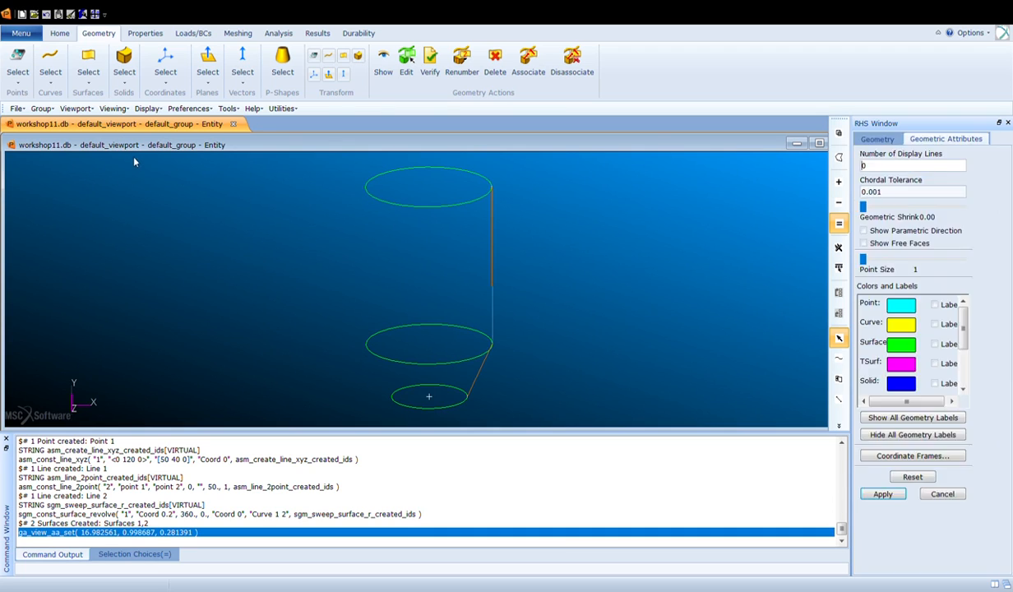
pyautogui.doubleClick(899, 169)
pyautogui.click(883, 493)
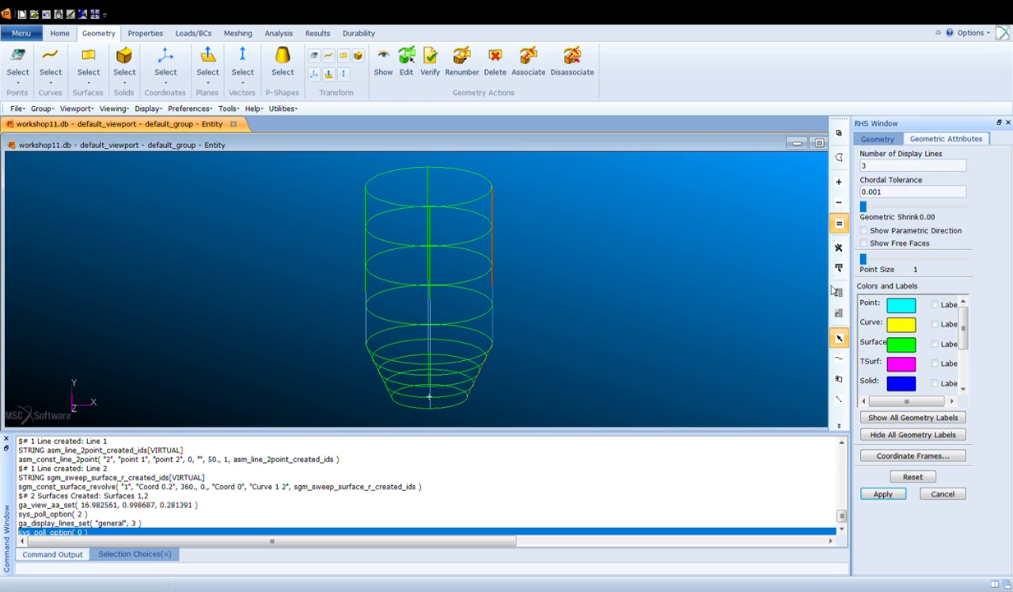
# - Create a uniform mesh seed of 36 elements on the top circular edge, Surface 1.3
pyautogui.click(237, 33)
pyautogui.click(889, 157)
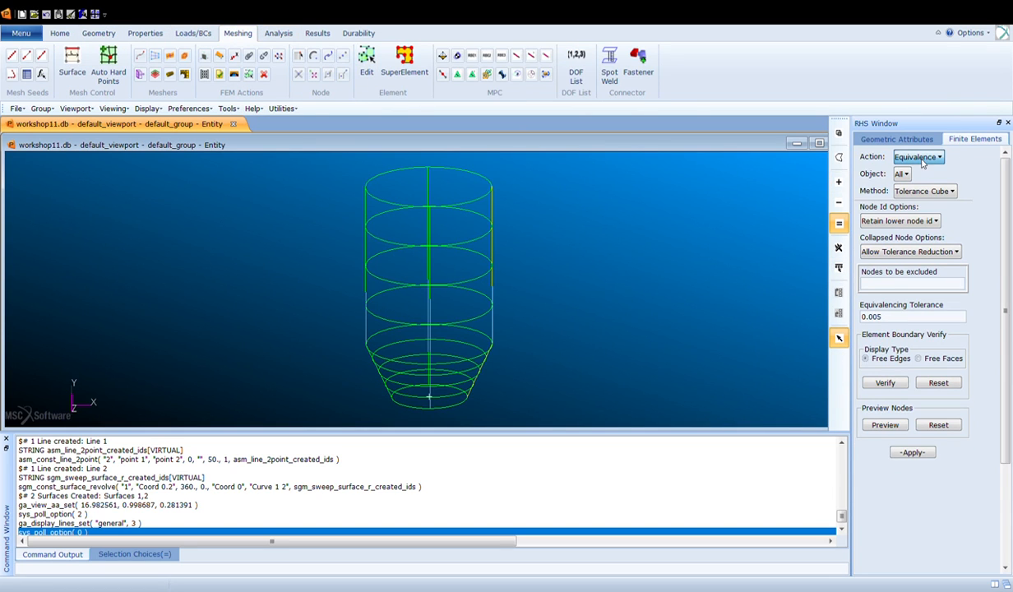
pyautogui.click(898, 172)
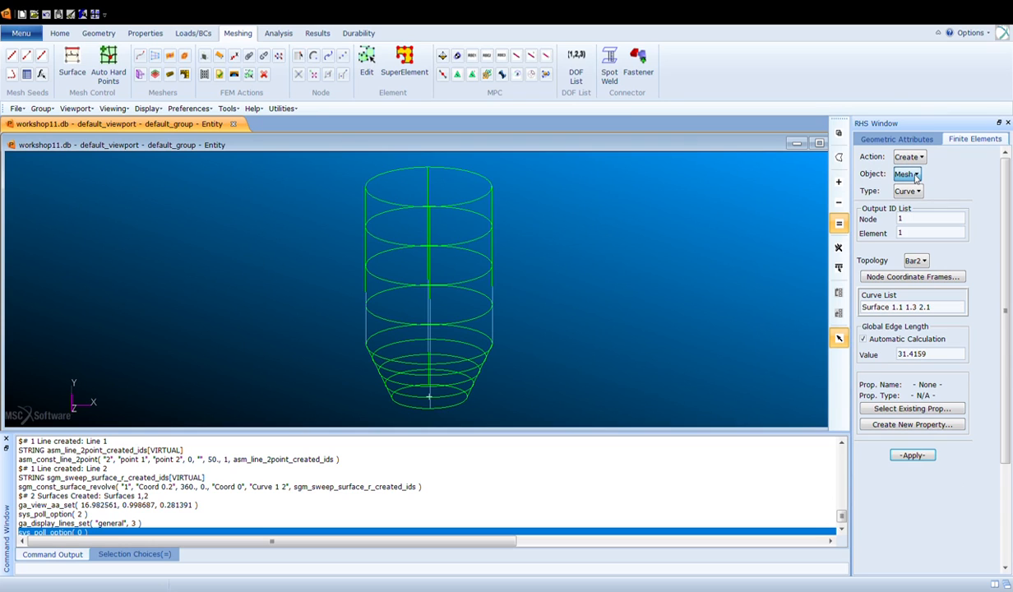
pyautogui.click(908, 173)
pyautogui.click(908, 187)
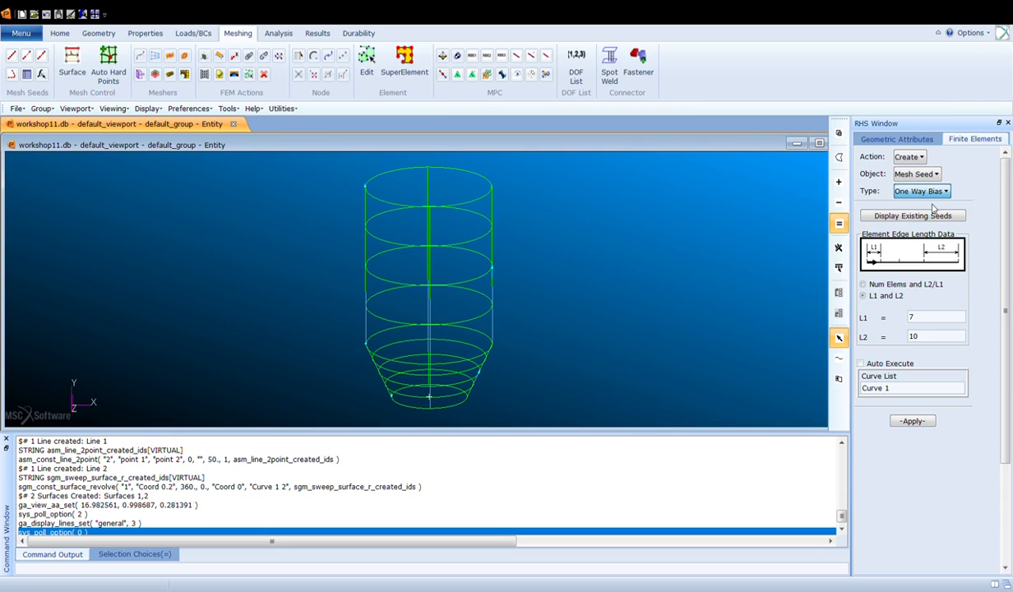
pyautogui.click(933, 205)
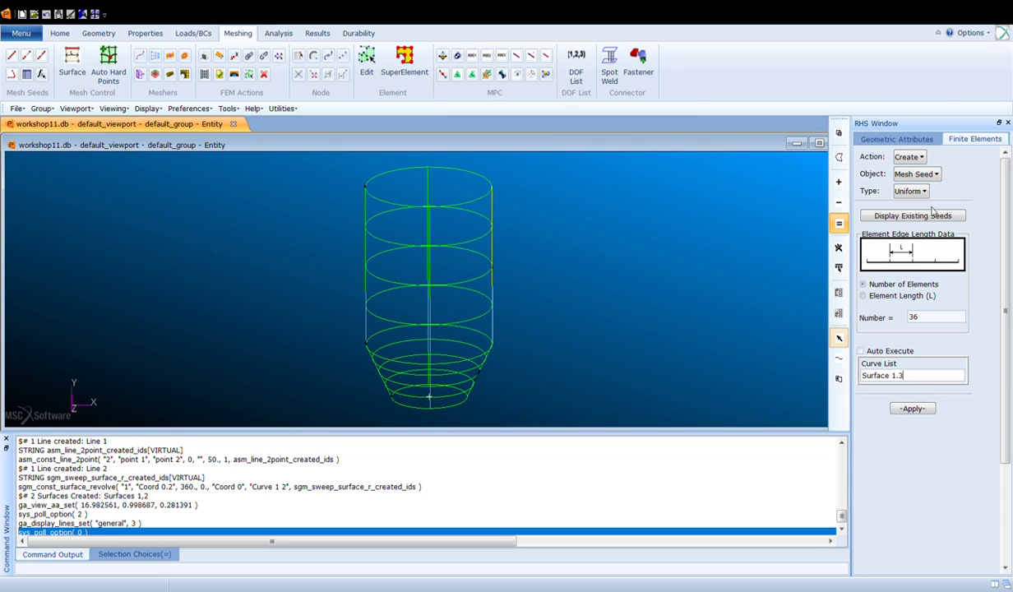
pyautogui.click(908, 318)
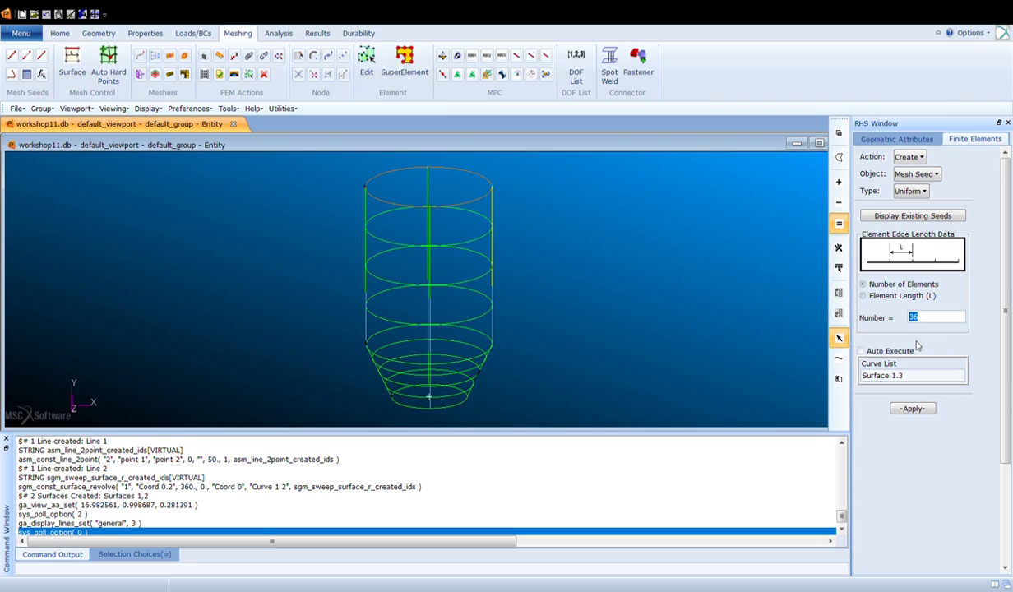
pyautogui.click(941, 339)
pyautogui.moveTo(911, 375); pyautogui.dragTo(874, 384)
pyautogui.click(915, 381)
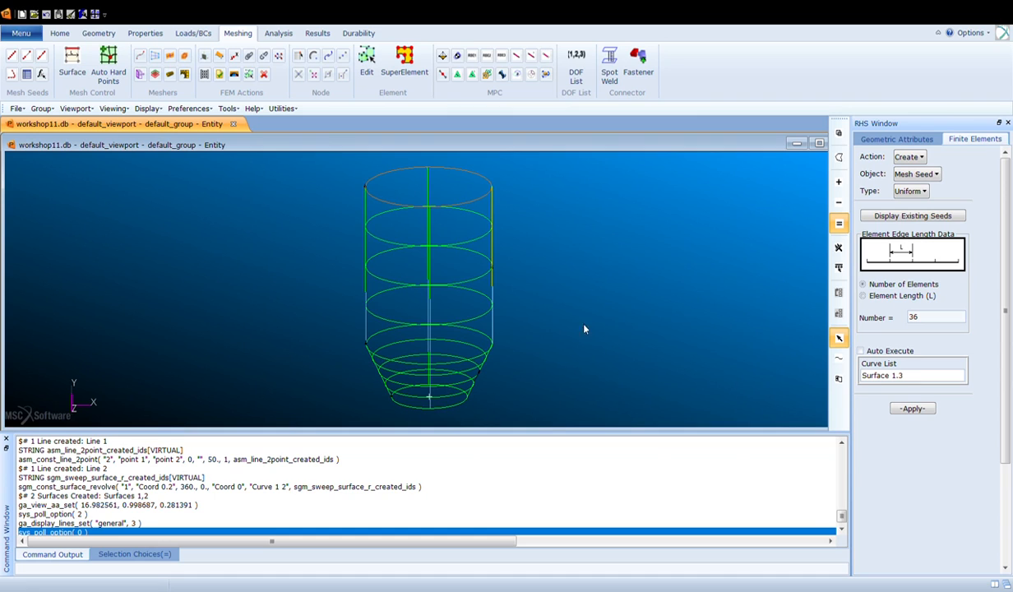
pyautogui.click(450, 173)
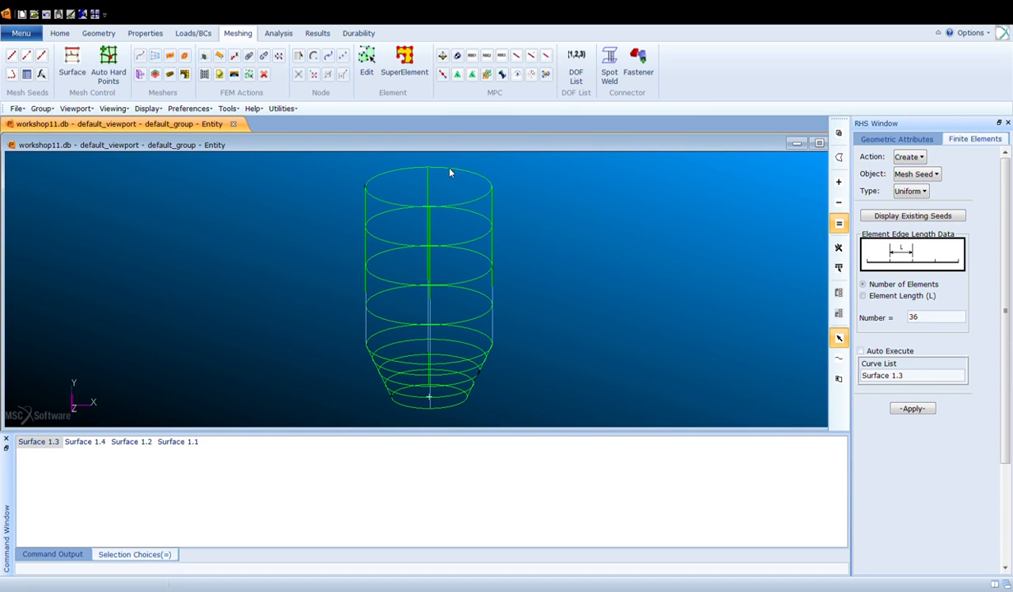
pyautogui.click(911, 408)
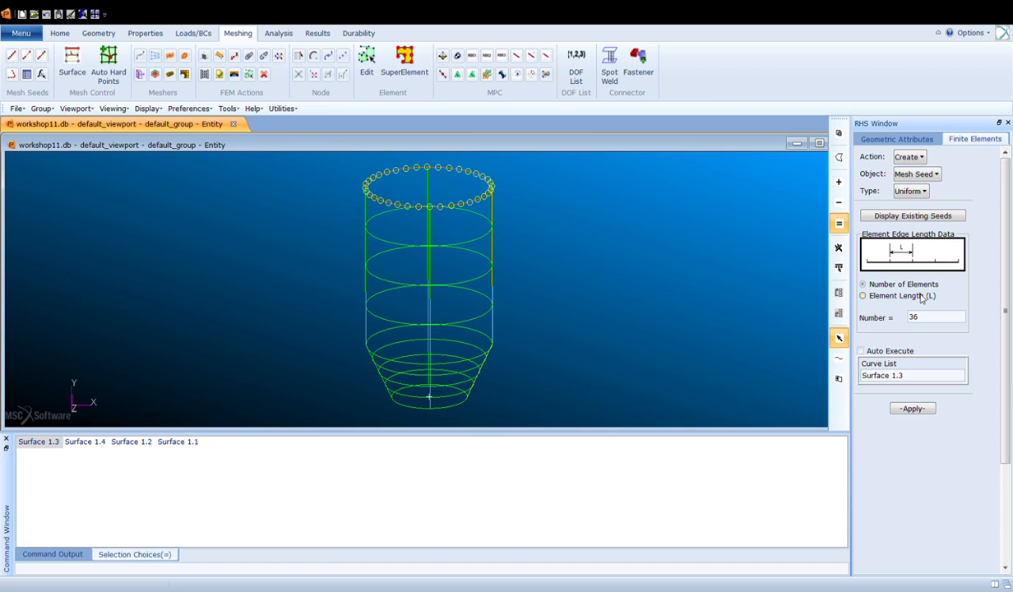
# - Create a one-way bias mesh seed with L1 = 7 and L2 = 10 on the vertical line, Curve 1
pyautogui.click(923, 193)
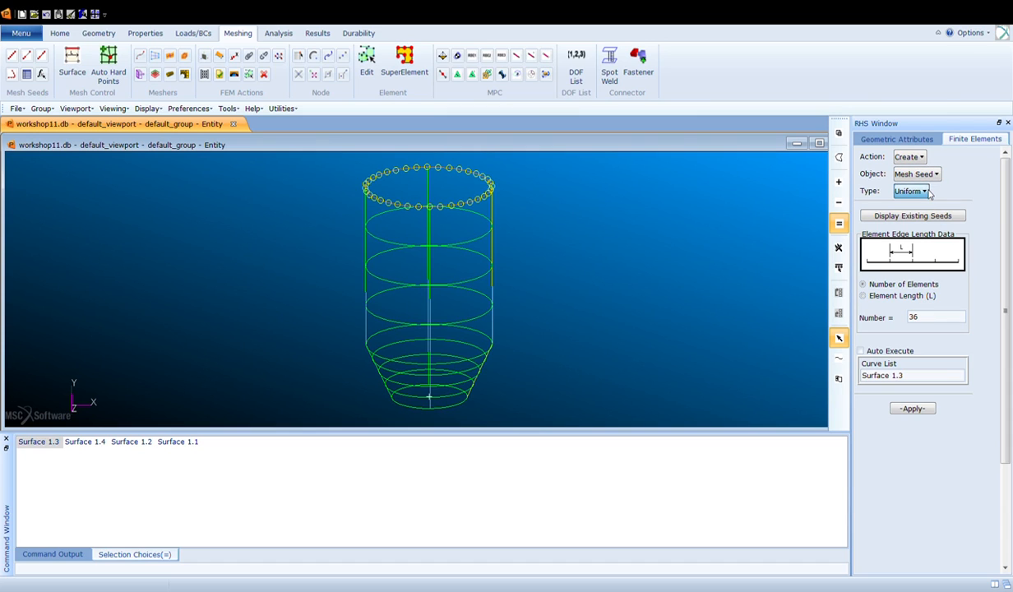
pyautogui.click(946, 229)
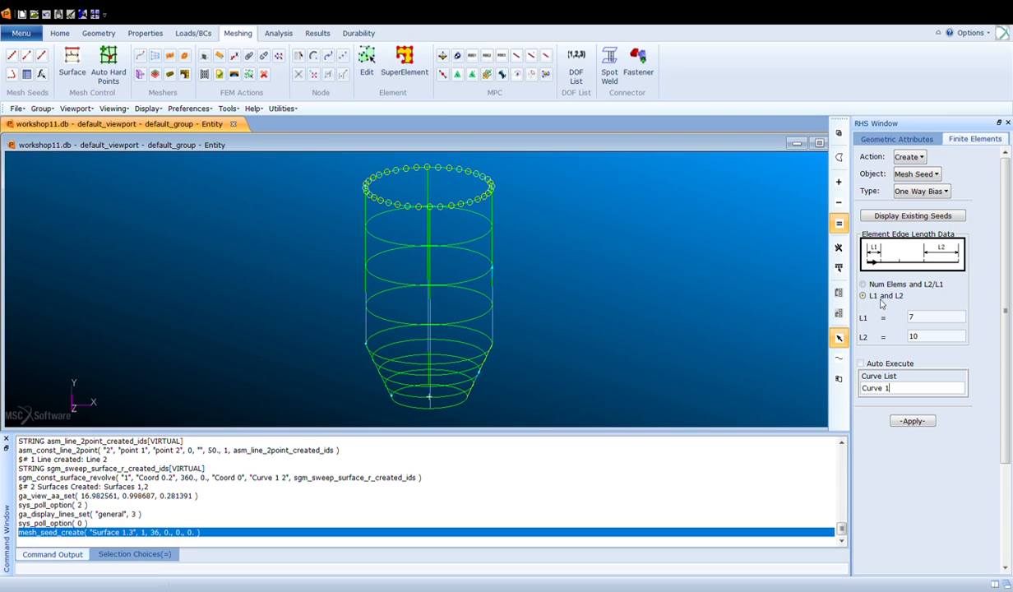
pyautogui.moveTo(922, 322); pyautogui.dragTo(903, 315)
pyautogui.click(927, 340)
pyautogui.doubleClick(927, 340)
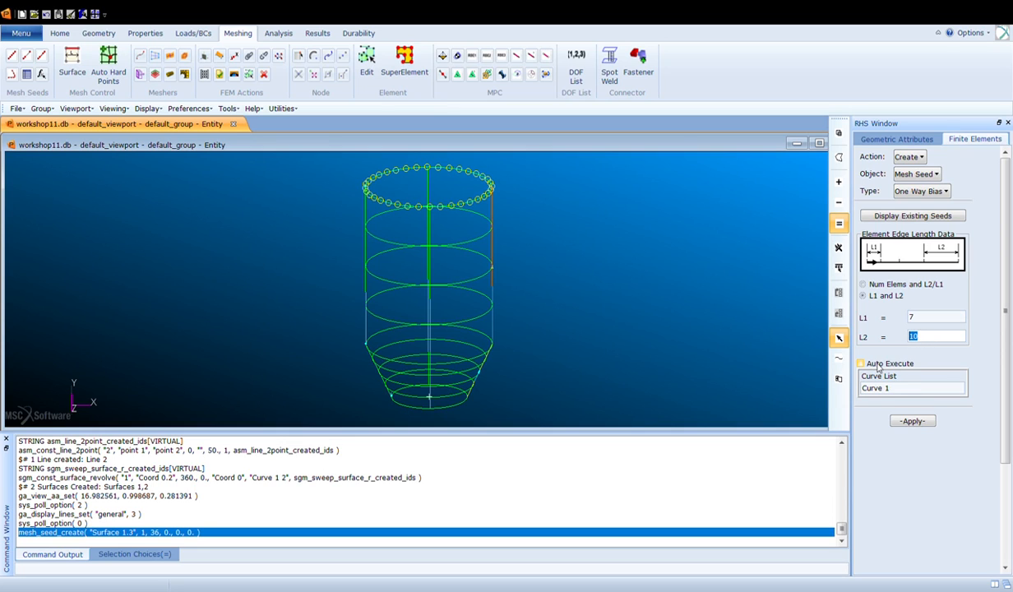
pyautogui.moveTo(904, 397); pyautogui.dragTo(866, 400)
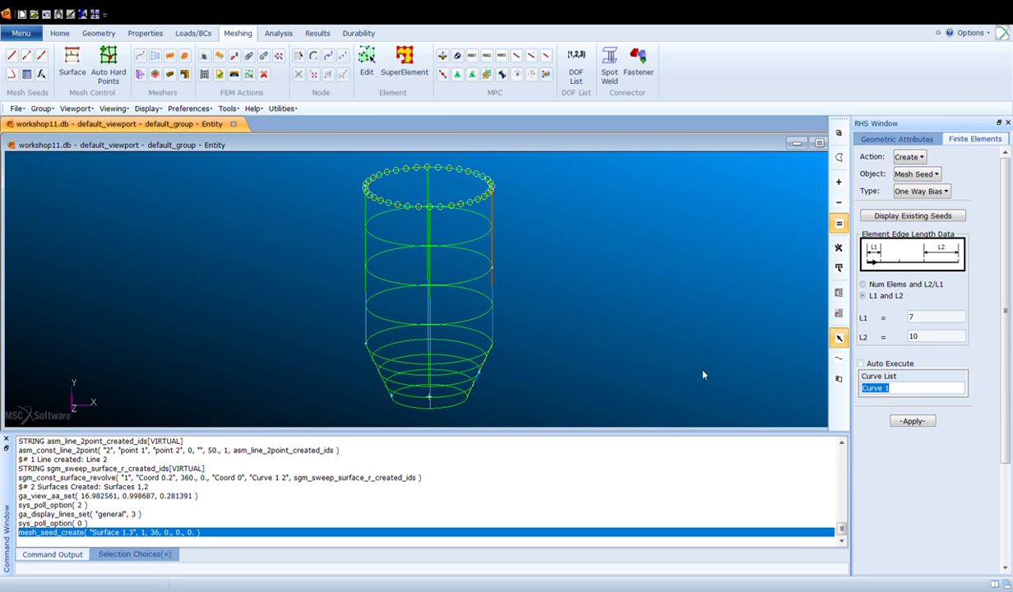
pyautogui.click(493, 250)
pyautogui.click(913, 421)
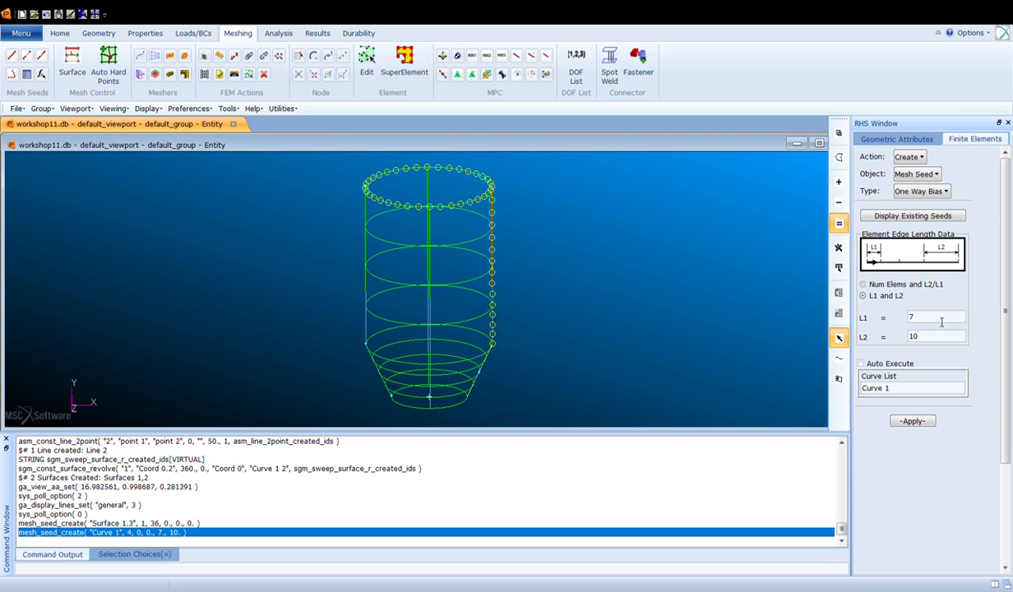
# - Create a one-way bias mesh seed with L1 = 4 and L2 = 7 on the slanted line, Curve 2
pyautogui.doubleClick(913, 320)
pyautogui.doubleClick(913, 337)
pyautogui.write('7')
pyautogui.click(871, 383)
pyautogui.click(476, 381)
pyautogui.click(924, 426)
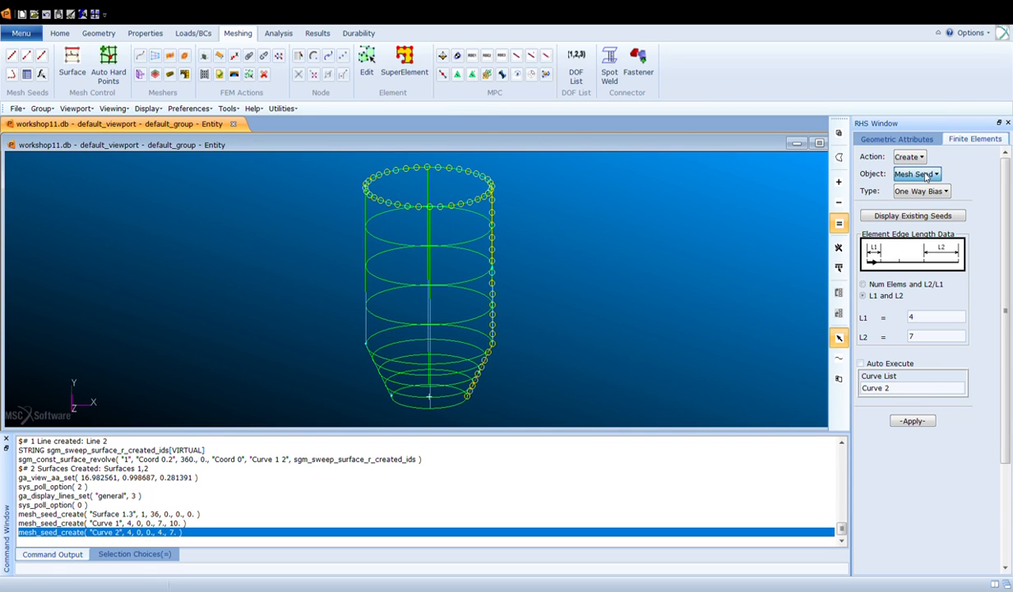
# - Mesh surfaces 1 and 2 with Quad4 IsoMesh elements
pyautogui.click(921, 174)
pyautogui.click(908, 214)
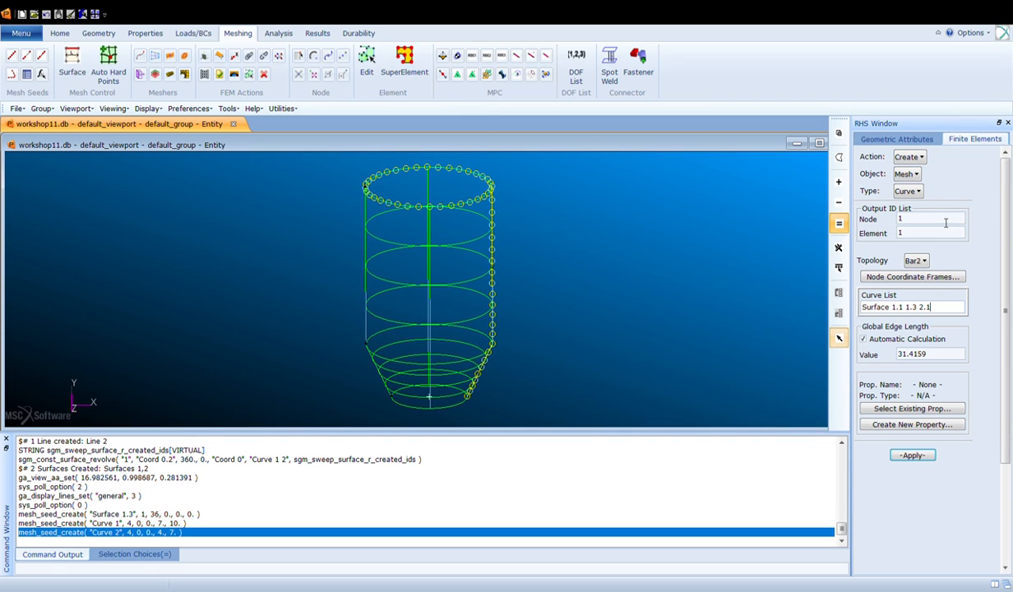
pyautogui.click(917, 191)
pyautogui.click(910, 225)
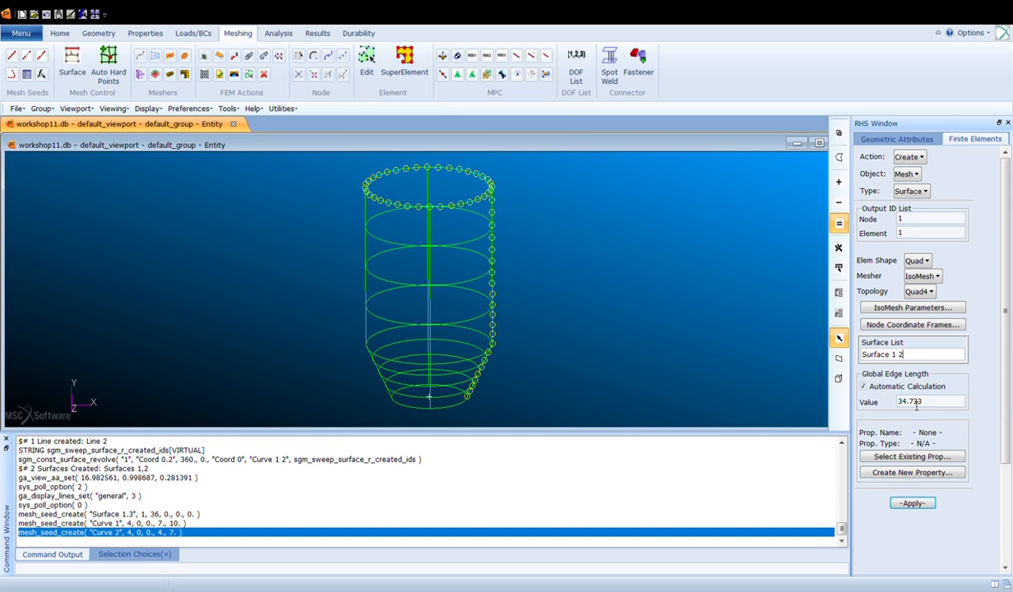
pyautogui.click(911, 503)
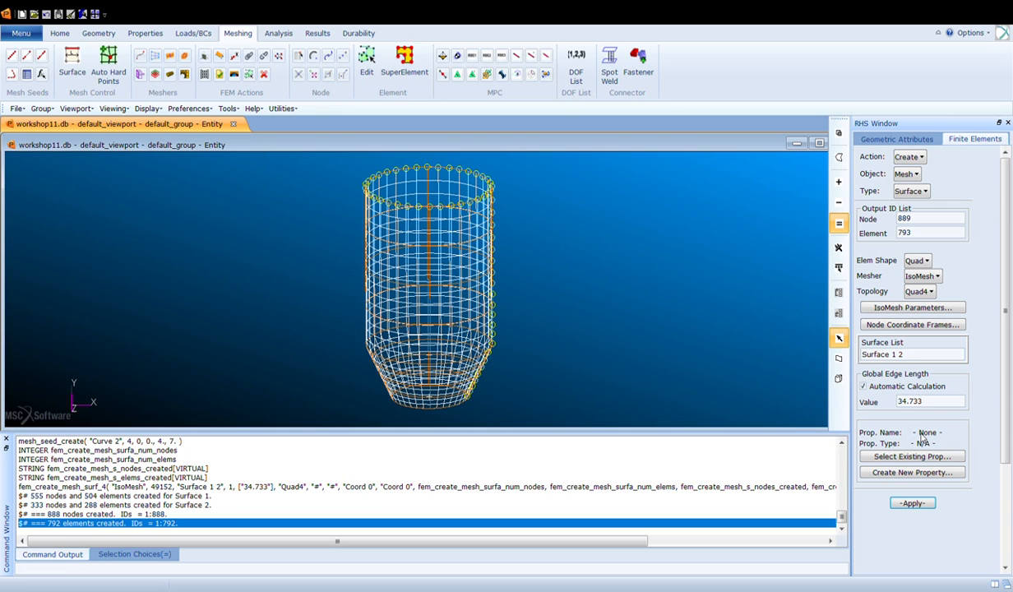
# - Erase all FEM entities from the display
pyautogui.click(66, 35)
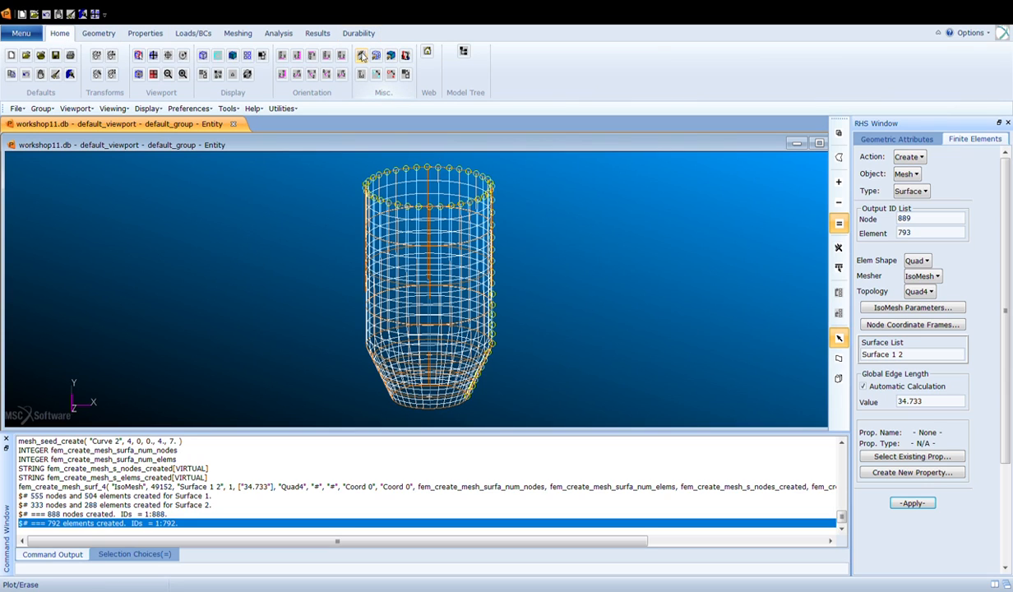
pyautogui.click(361, 58)
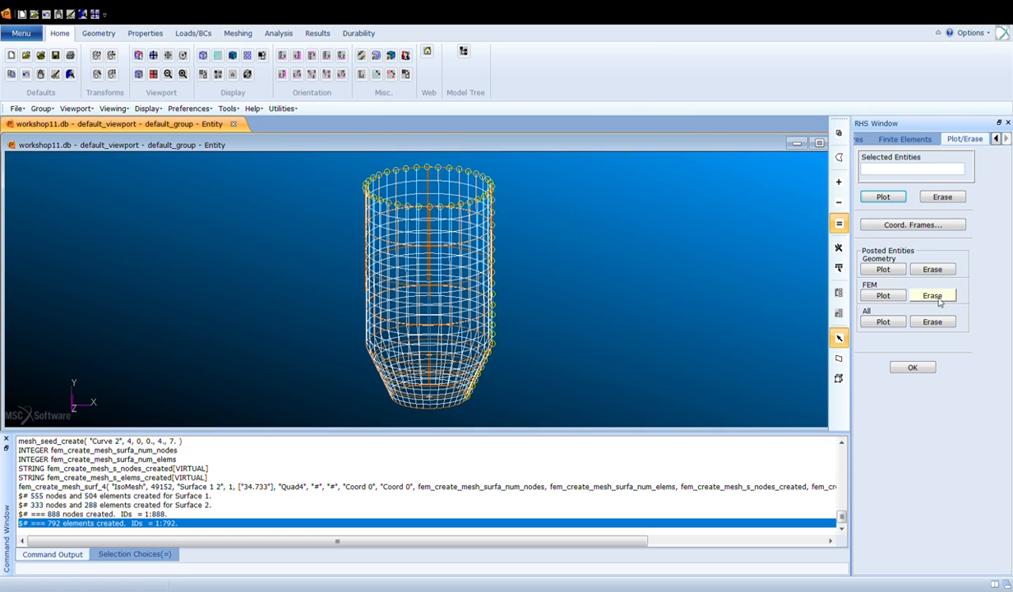
pyautogui.click(933, 296)
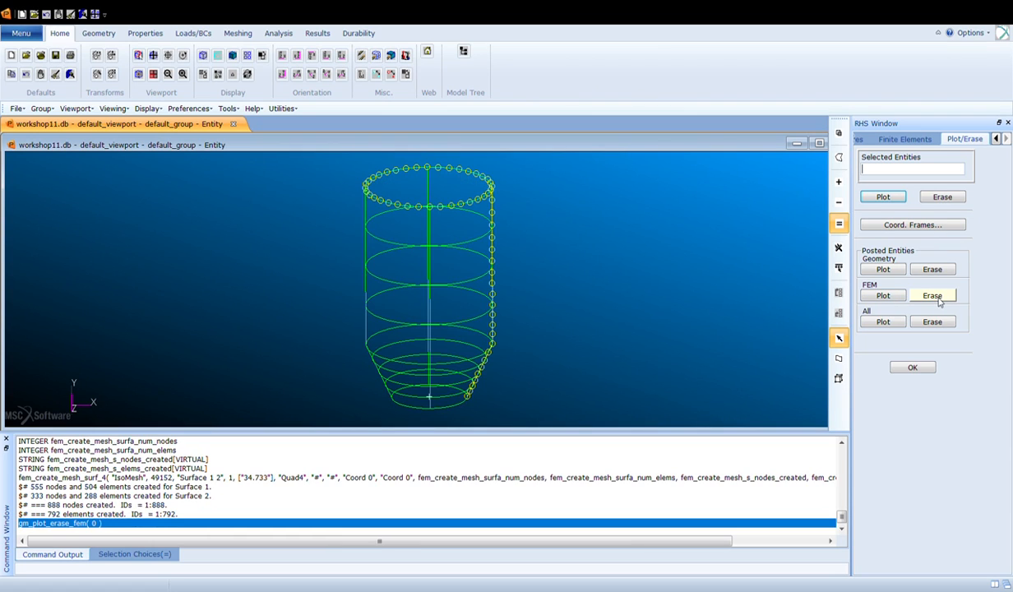
pyautogui.click(911, 368)
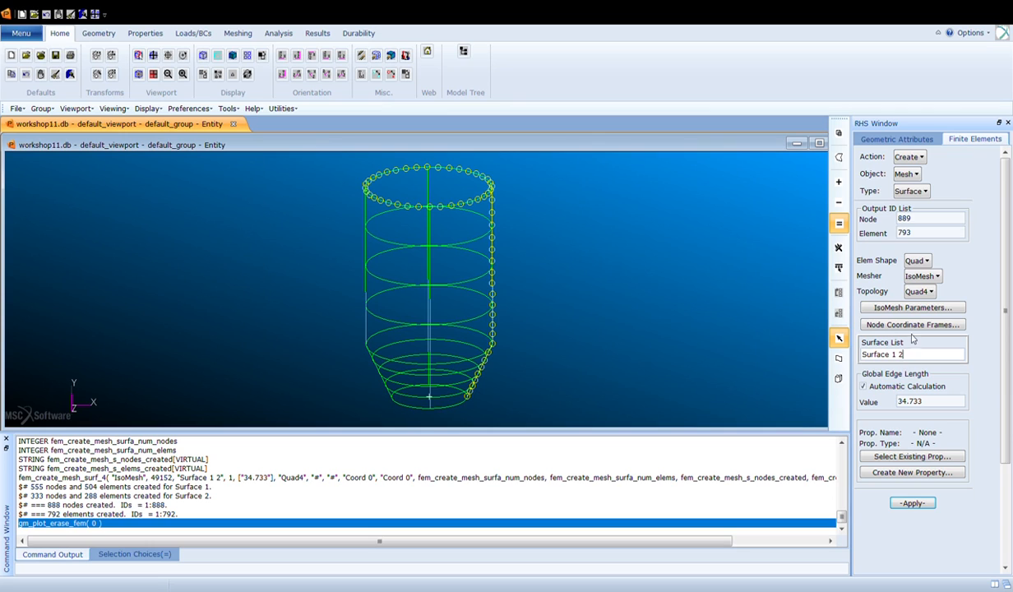
# - Mesh the edge curves Surface 1.3, 1.1 and 2.1 with Bar2 elements
pyautogui.click(918, 159)
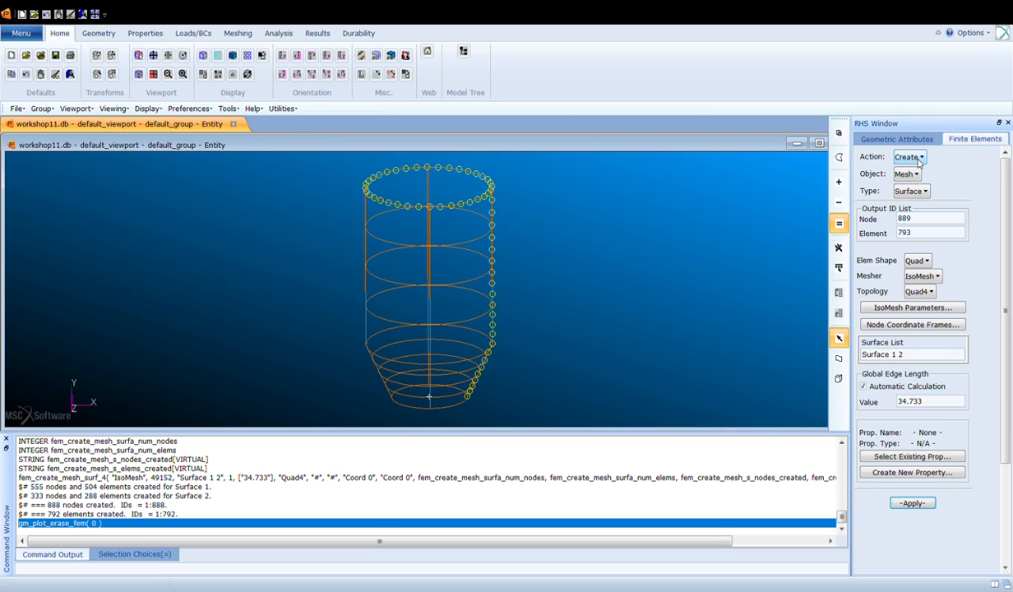
pyautogui.click(905, 191)
pyautogui.click(901, 204)
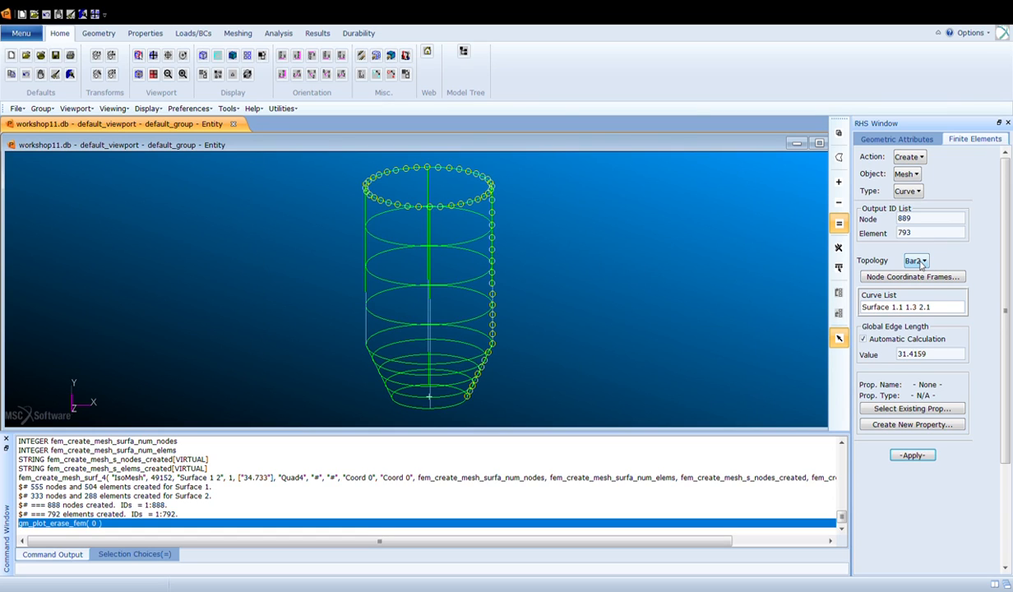
pyautogui.moveTo(938, 307); pyautogui.dragTo(864, 309)
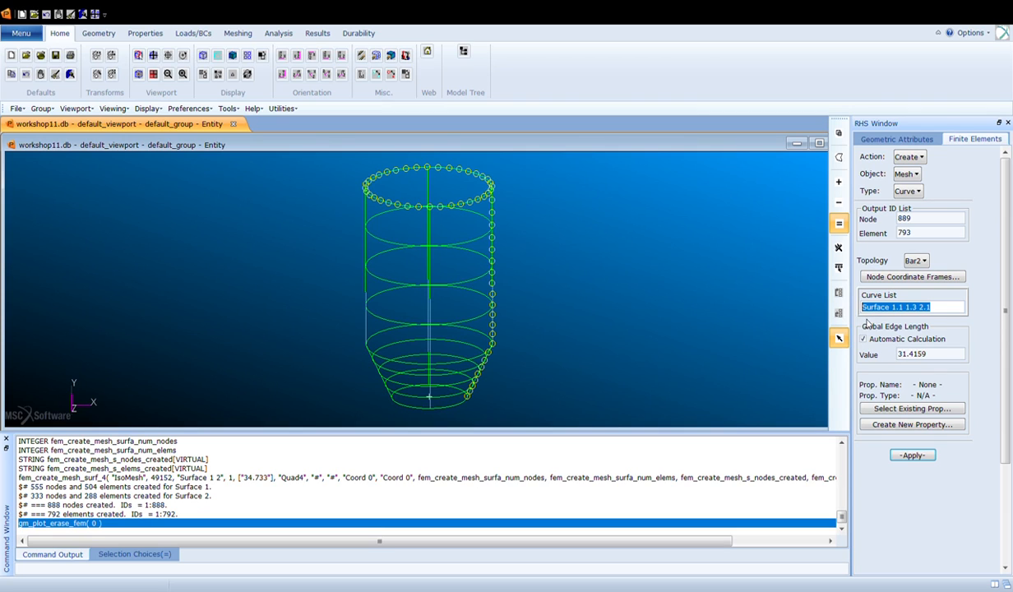
pyautogui.click(406, 212)
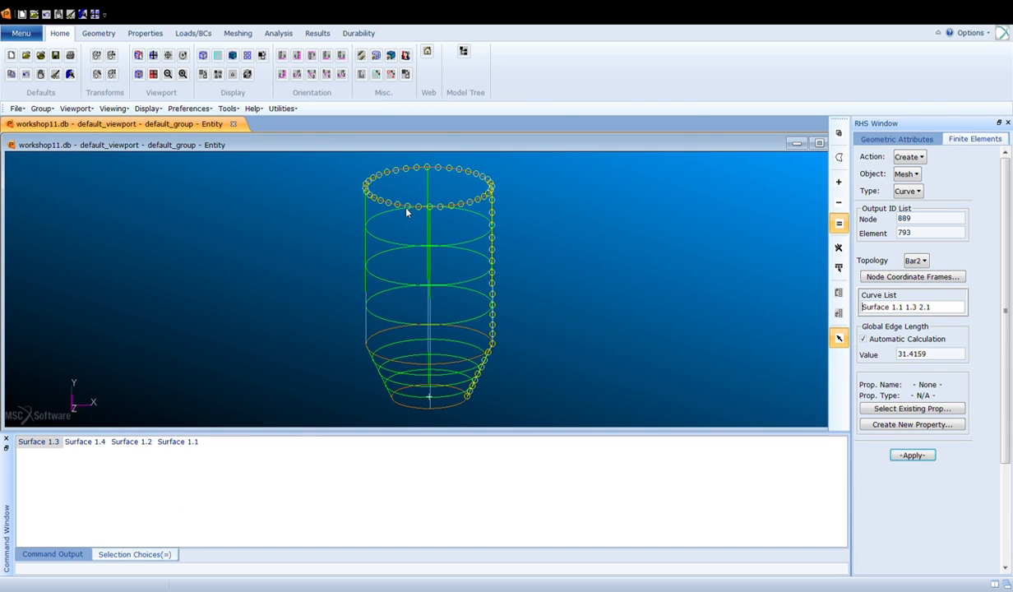
pyautogui.click(401, 365)
pyautogui.moveTo(958, 307); pyautogui.dragTo(860, 331)
pyautogui.press('Delete')
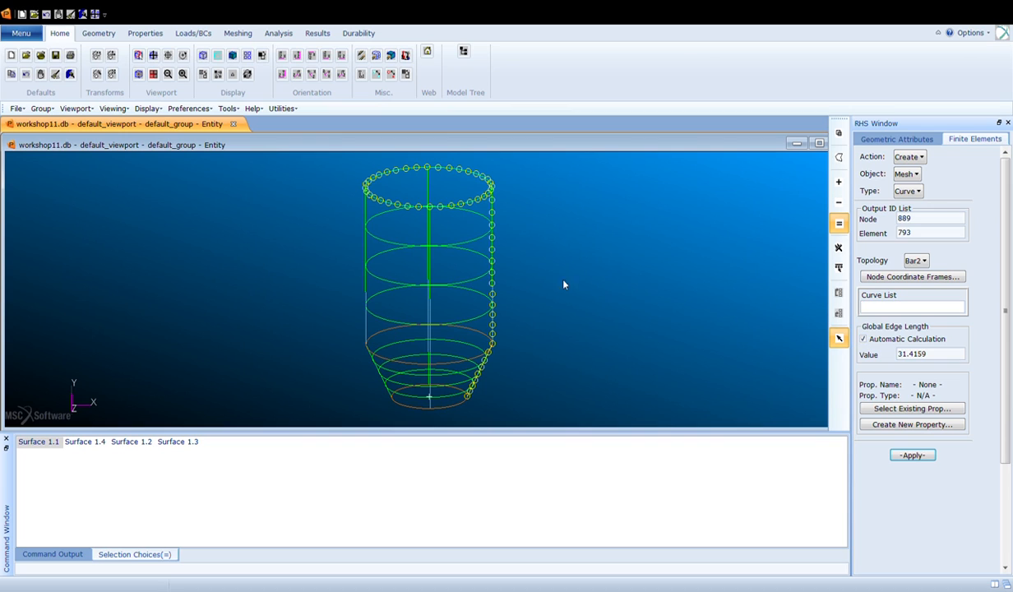
pyautogui.click(463, 204)
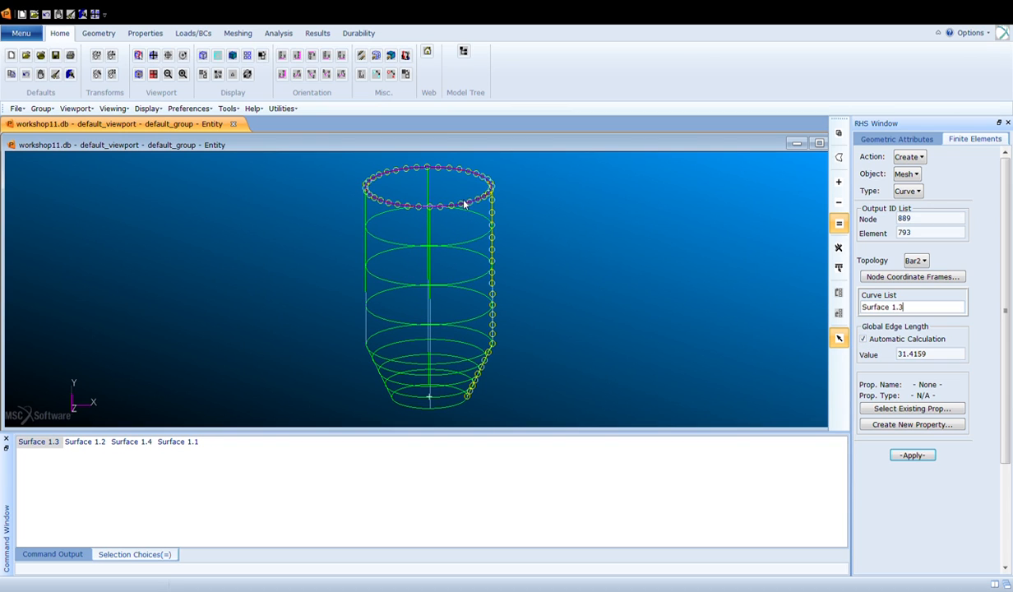
pyautogui.click(471, 361)
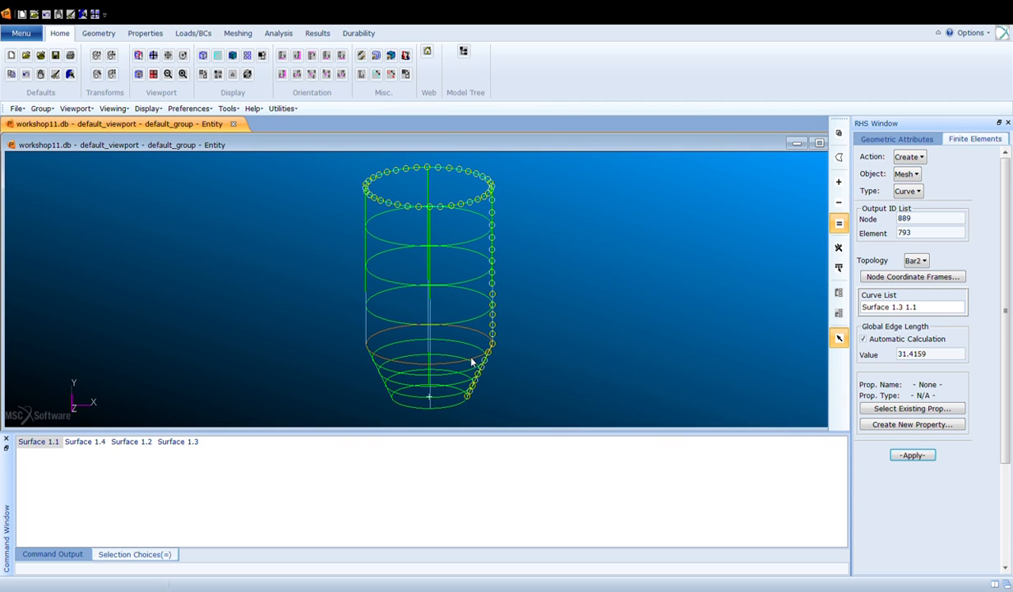
pyautogui.click(454, 406)
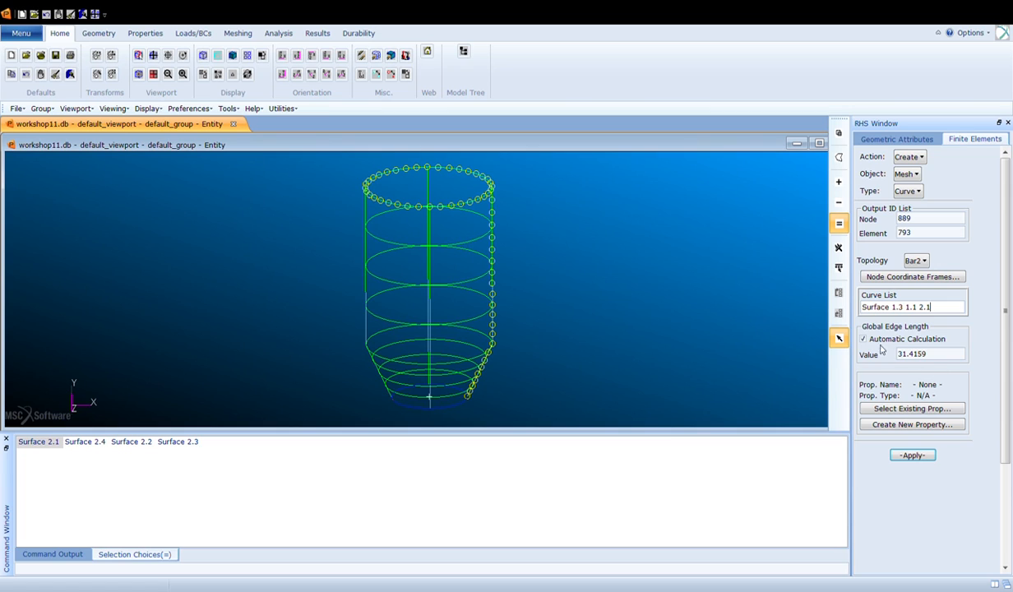
pyautogui.click(922, 459)
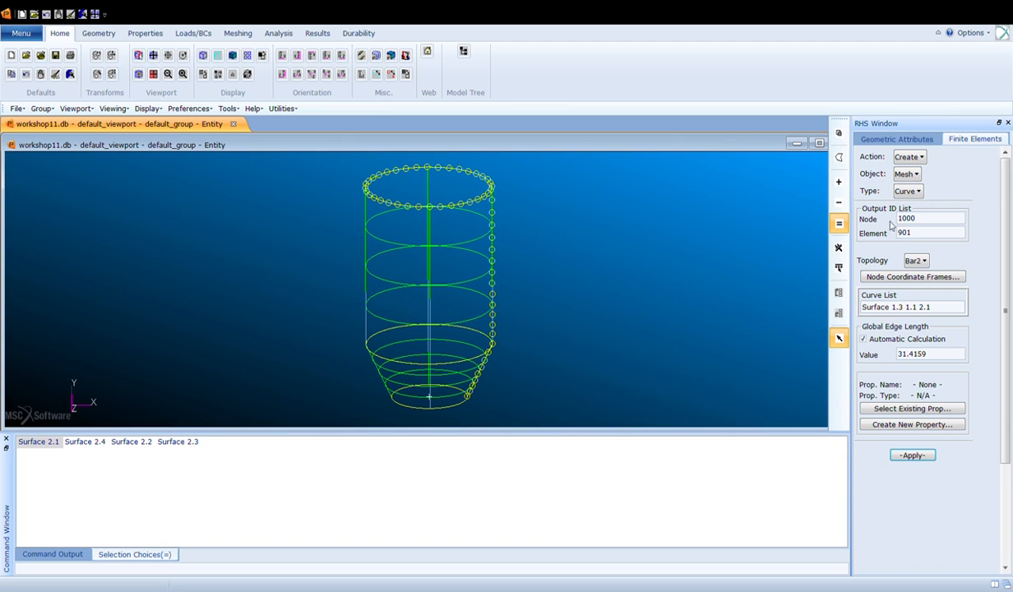
# - Verify element boundaries by displaying the free edges of the mesh
pyautogui.click(913, 158)
pyautogui.click(932, 282)
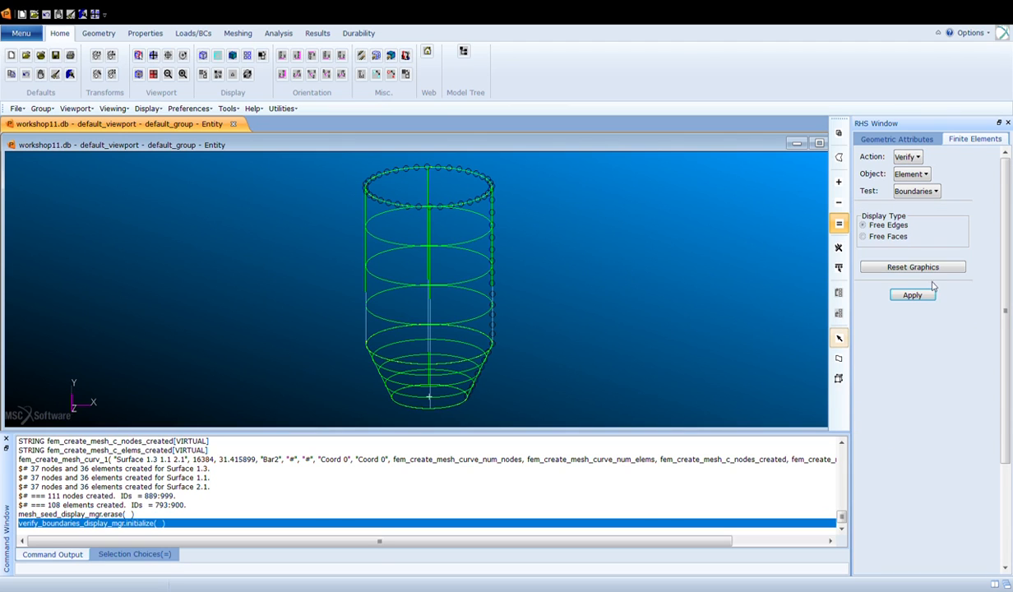
pyautogui.click(916, 296)
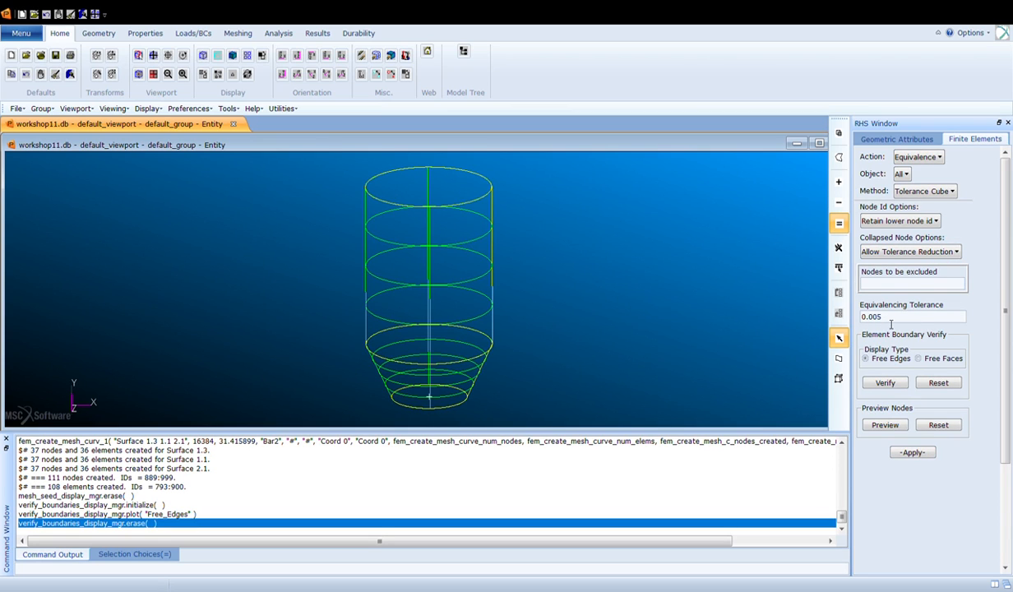
# - Equivalence all nodes with a 0.005 tolerance cube and recheck the free edges
pyautogui.click(912, 452)
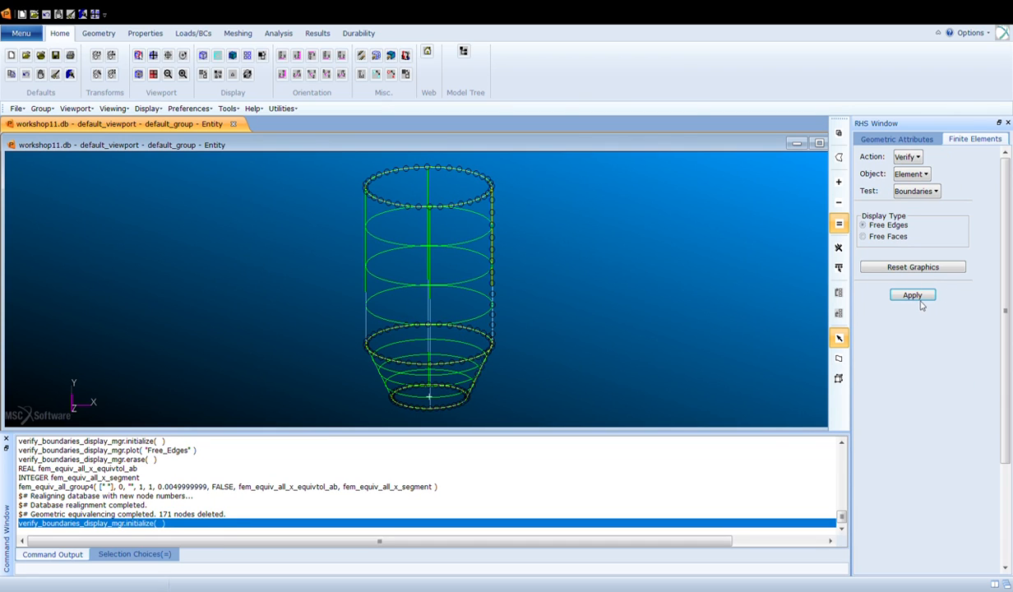
pyautogui.click(912, 295)
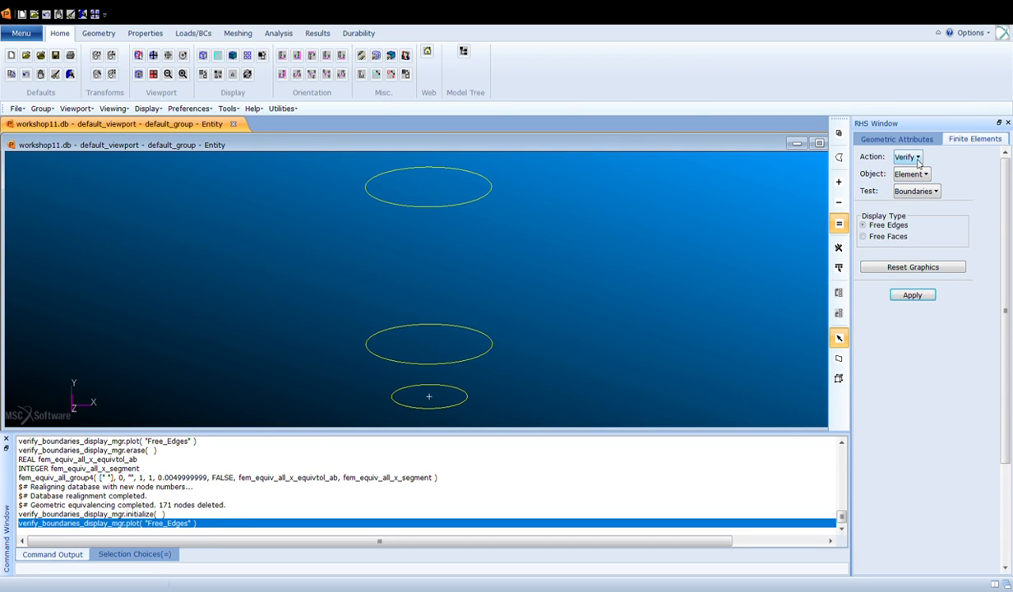
pyautogui.click(911, 265)
pyautogui.click(908, 452)
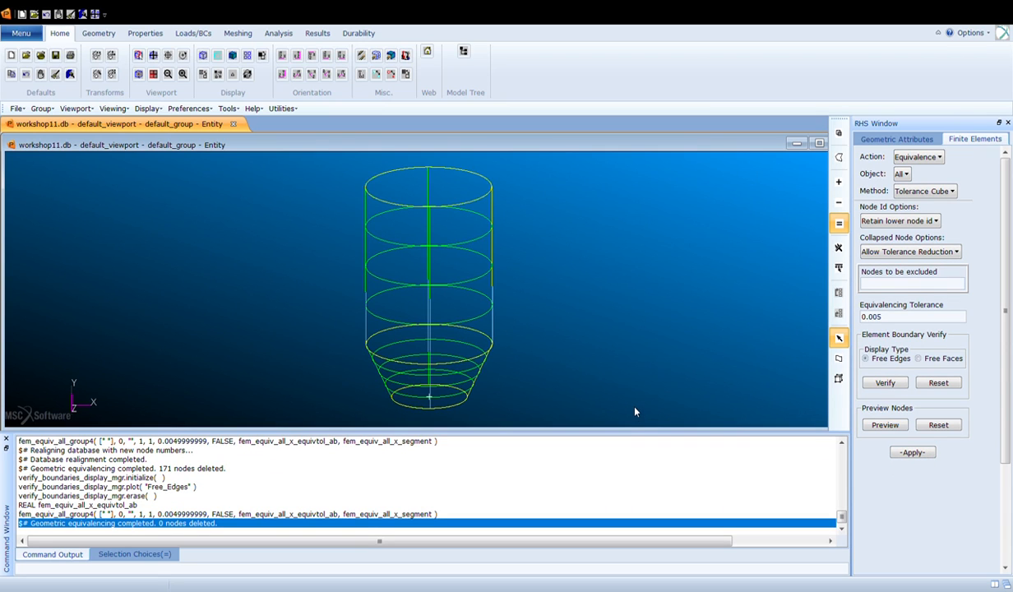
pyautogui.click(921, 455)
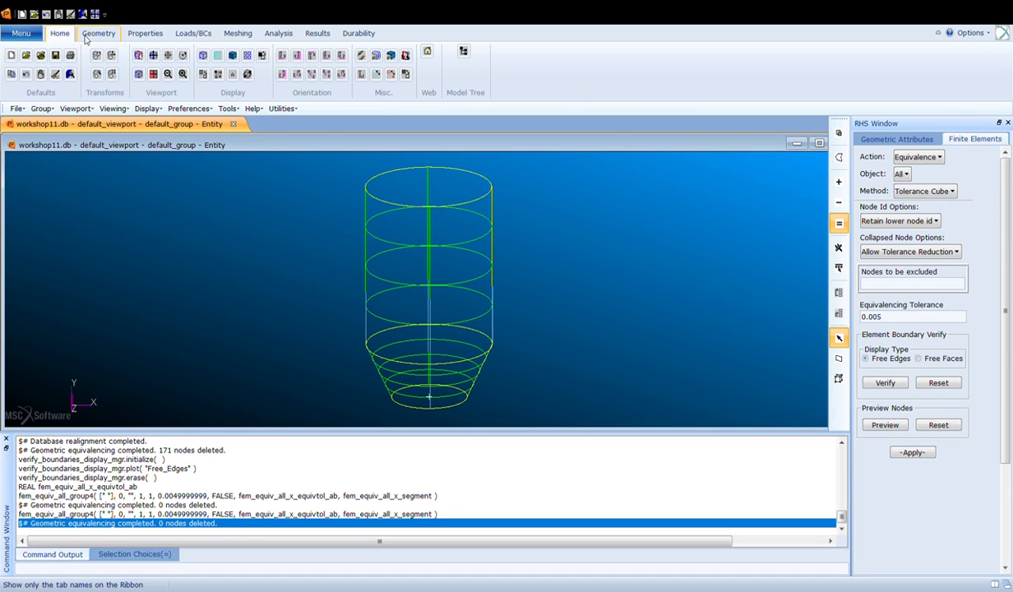
# - Plot all FEM entities and create a current group named FEM containing all FEM
pyautogui.click(361, 60)
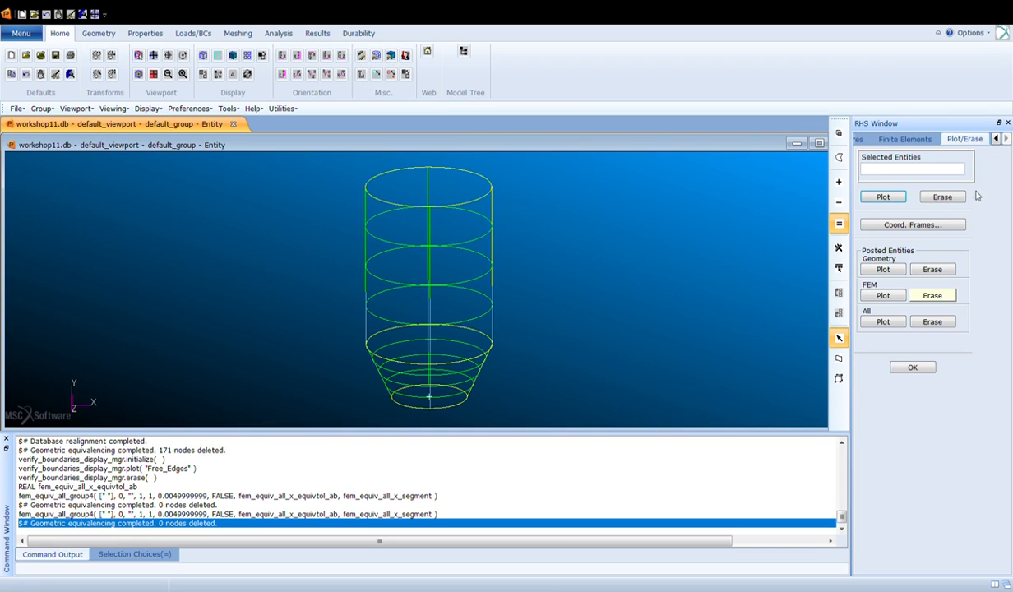
pyautogui.click(871, 294)
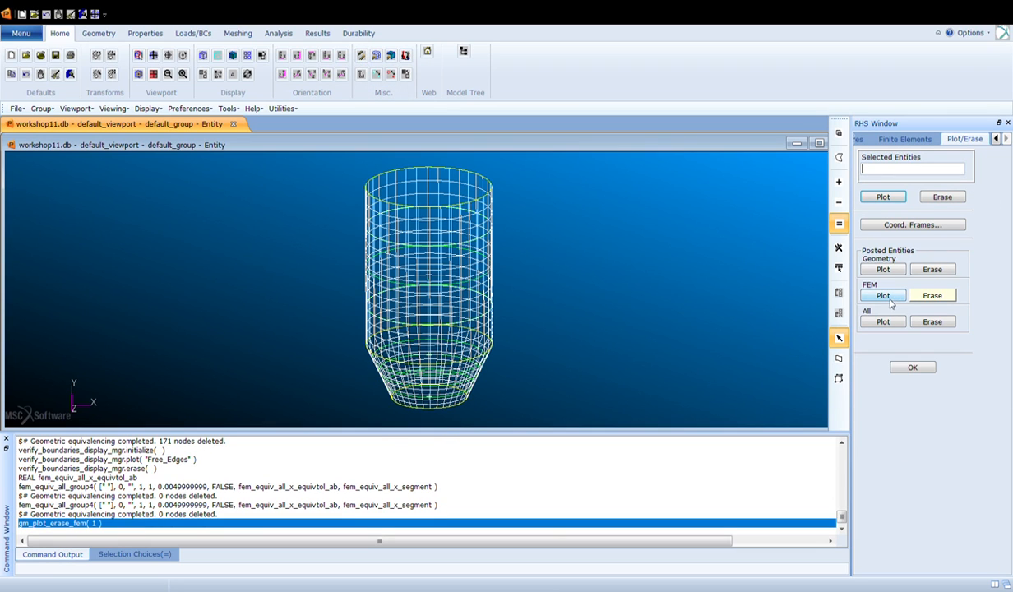
pyautogui.click(92, 76)
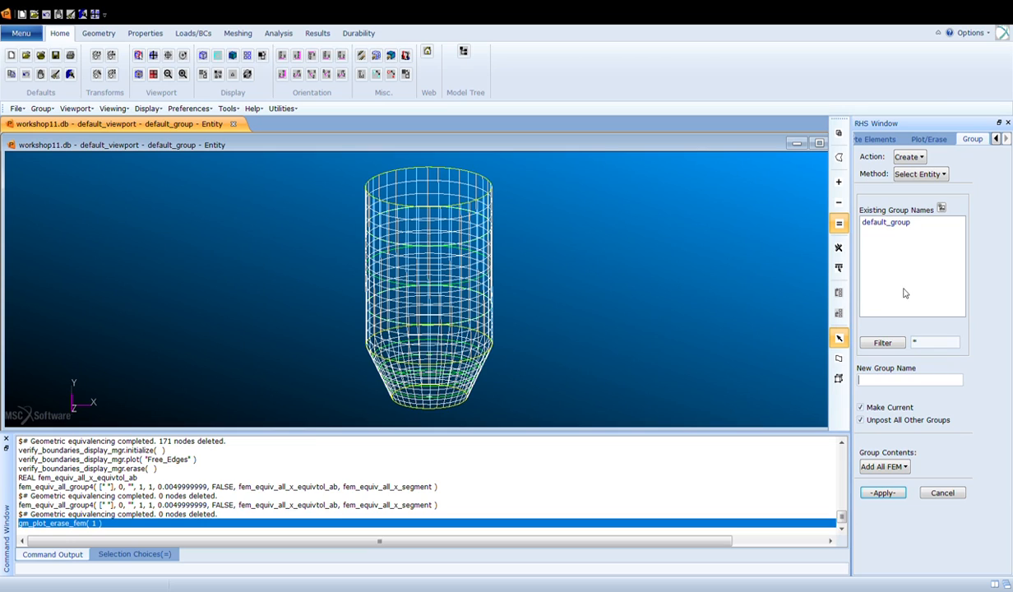
pyautogui.write('FEM')
pyautogui.click(893, 496)
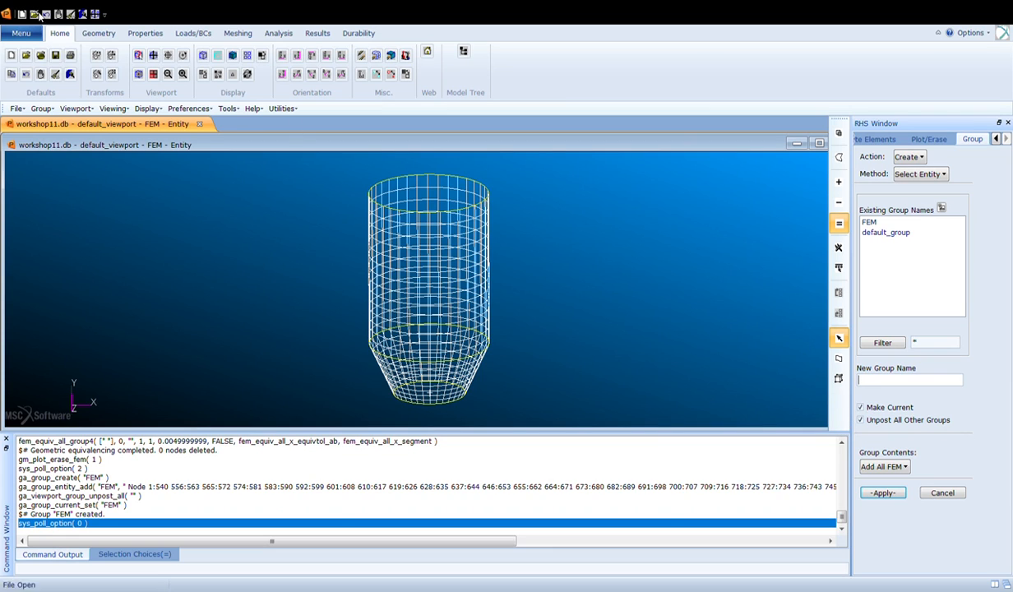
# - Create an isotropic material named Aluminum_1
pyautogui.click(133, 36)
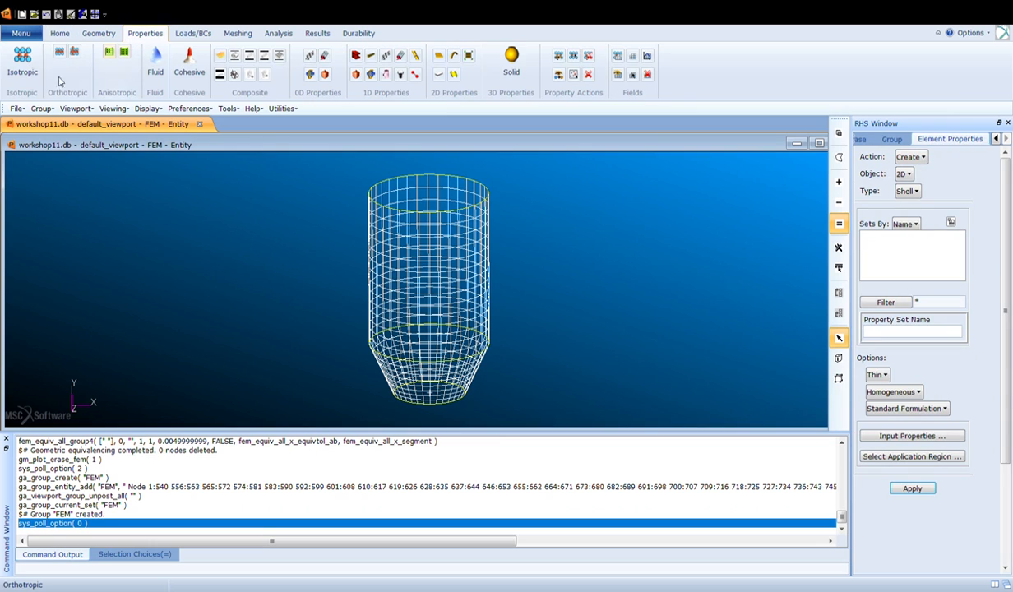
pyautogui.click(31, 76)
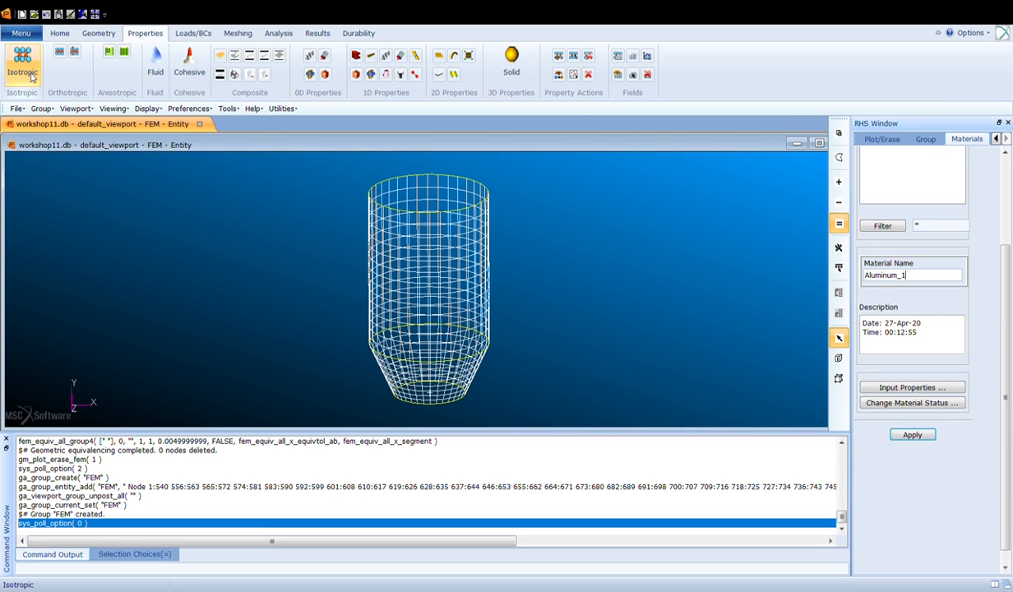
pyautogui.scroll(3, 859, 352)
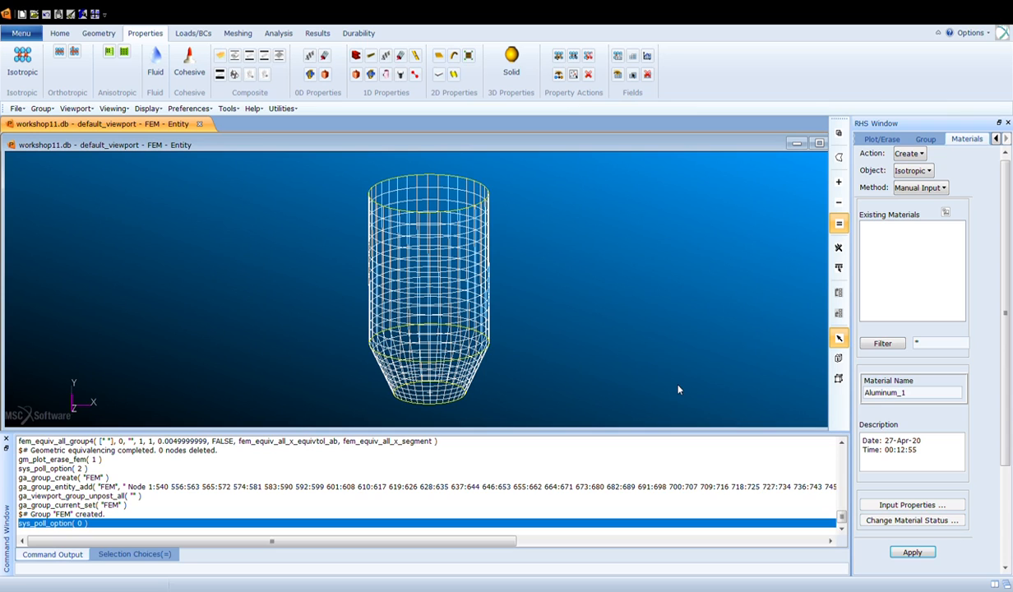
pyautogui.scroll(-3, 957, 375)
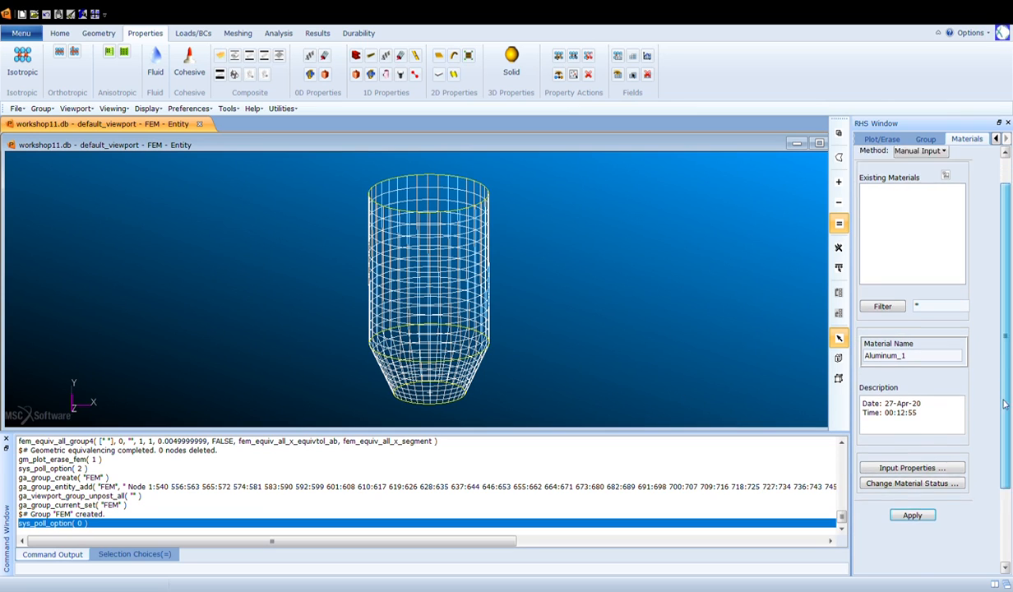
pyautogui.click(932, 501)
# - Create a second isotropic material named Aluminum_2
pyautogui.click(927, 342)
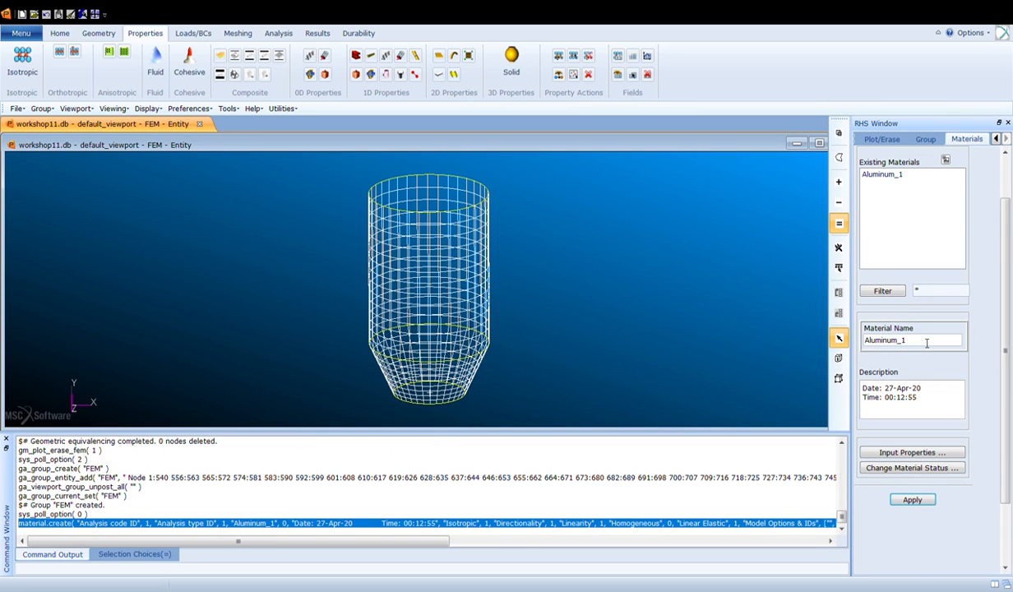
pyautogui.press('BackSpace')
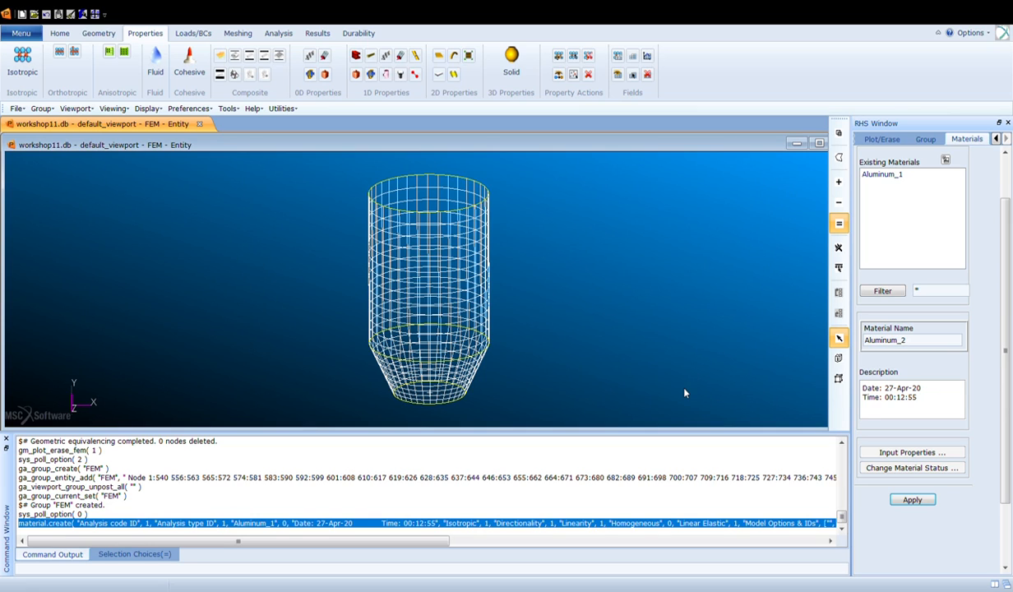
pyautogui.click(924, 501)
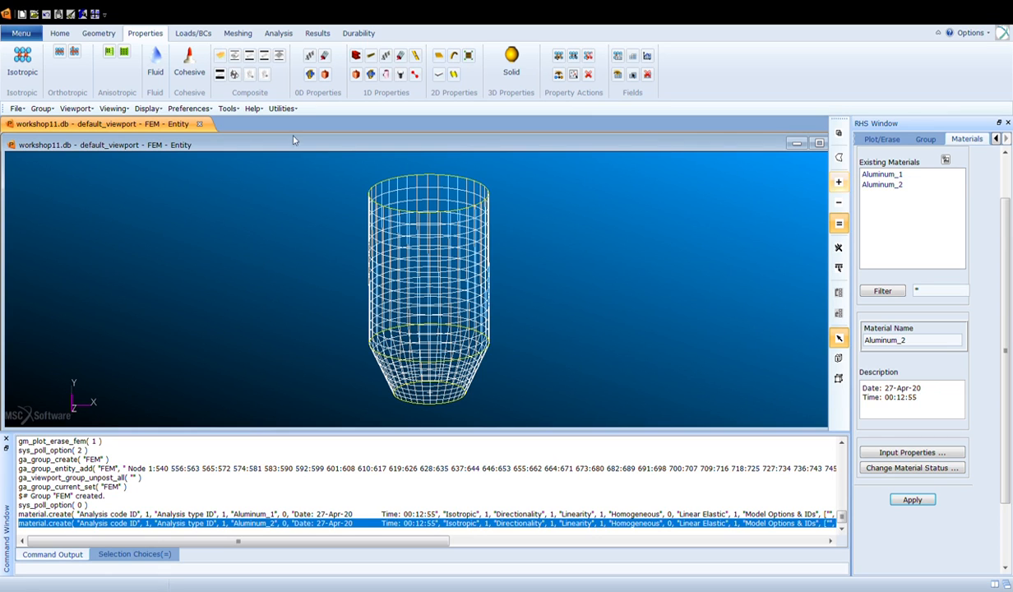
# - Start a new spatial field named Thickness using the PCL Function method
pyautogui.click(194, 34)
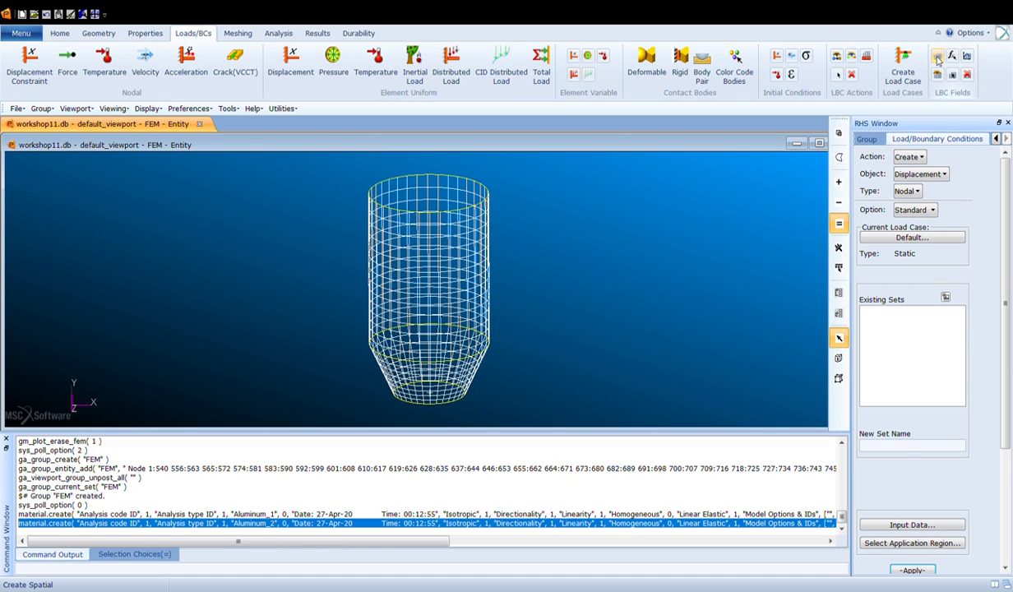
pyautogui.click(938, 57)
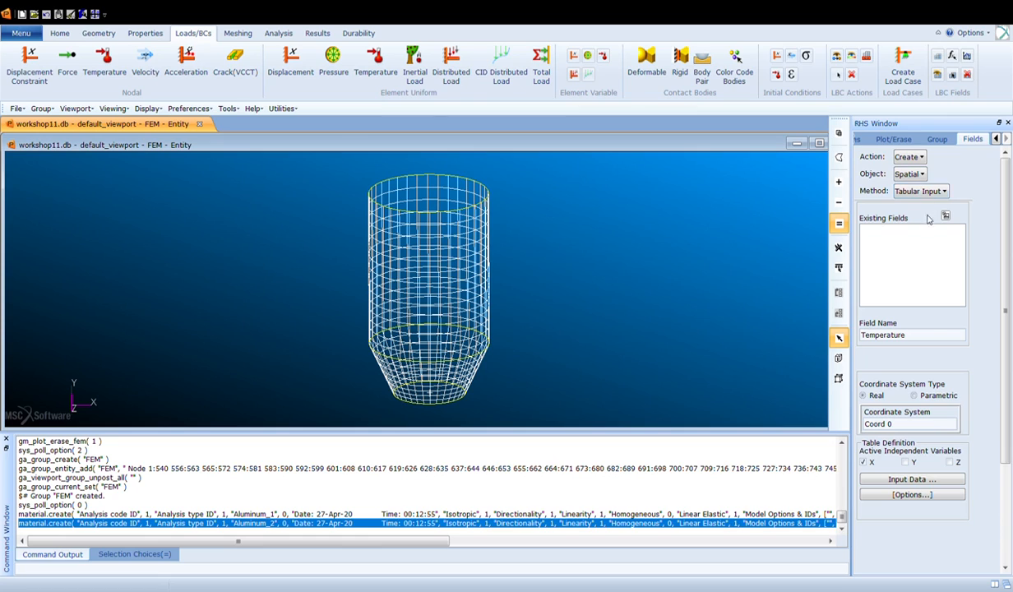
pyautogui.doubleClick(885, 334)
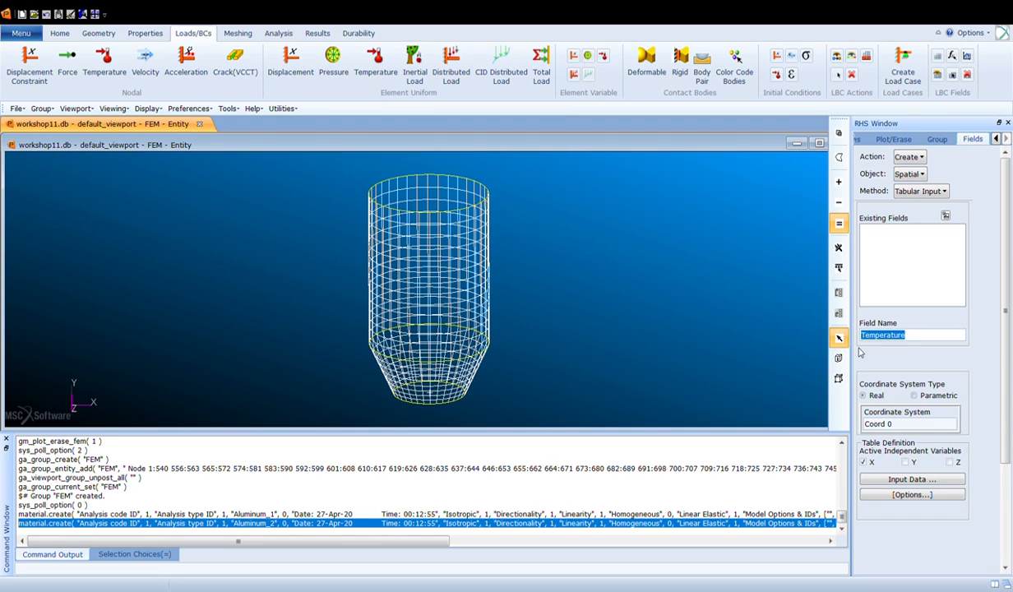
pyautogui.write('Thickness')
pyautogui.scroll(-2, 905, 353)
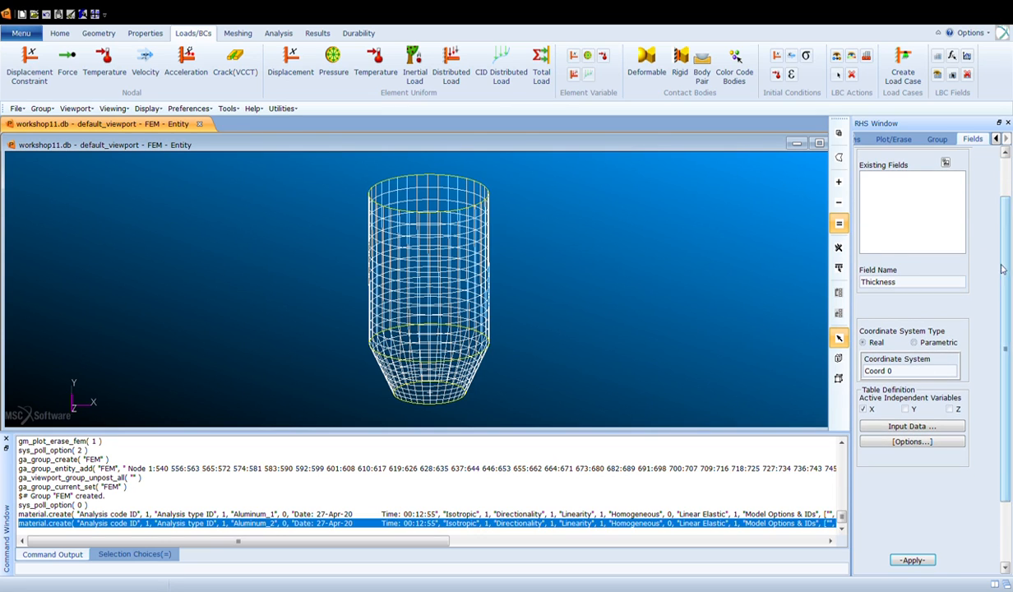
pyautogui.scroll(2, 964, 257)
pyautogui.click(937, 193)
pyautogui.click(960, 213)
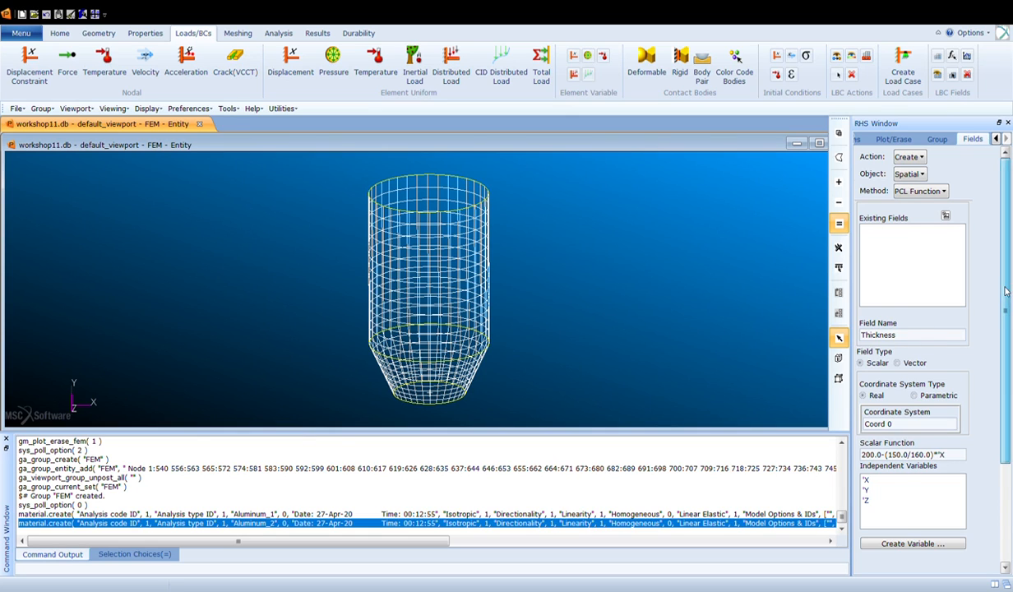
# - Set the Thickness field's scalar function to 1.5-'Y/160 and create the field
pyautogui.scroll(-3, 913, 296)
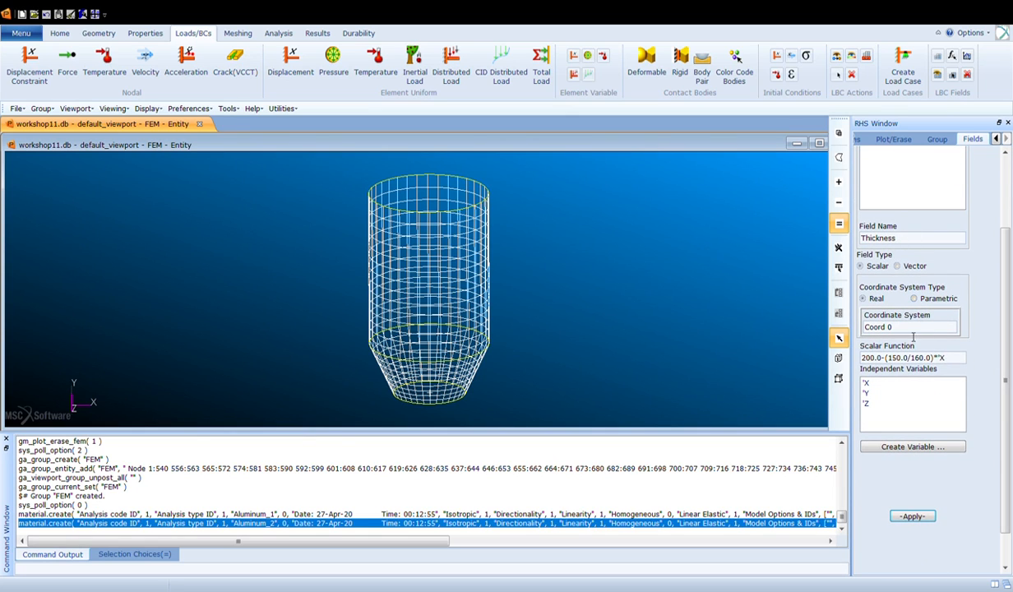
pyautogui.moveTo(944, 358); pyautogui.dragTo(863, 378)
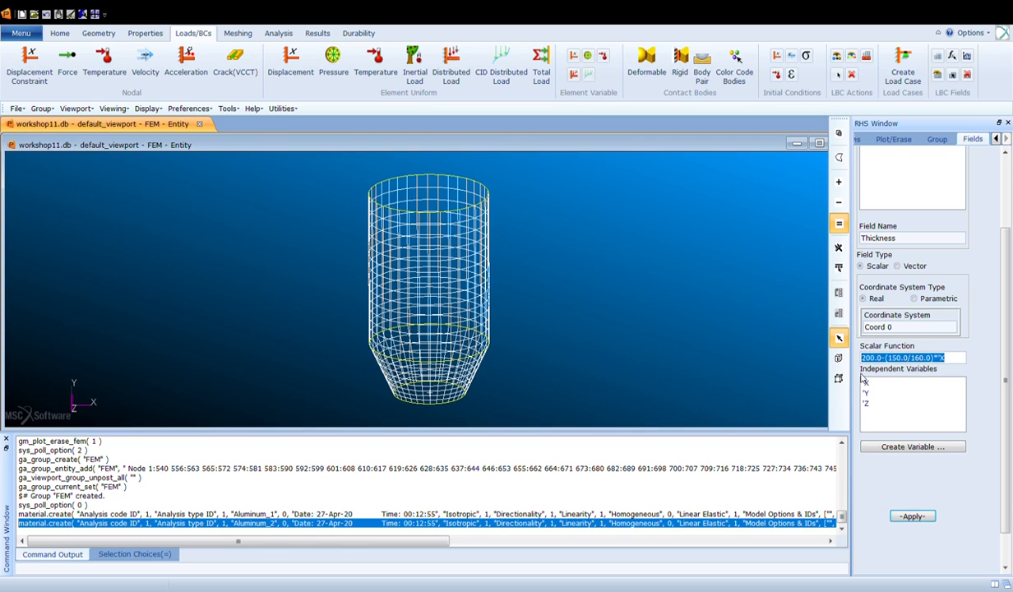
pyautogui.write('1.')
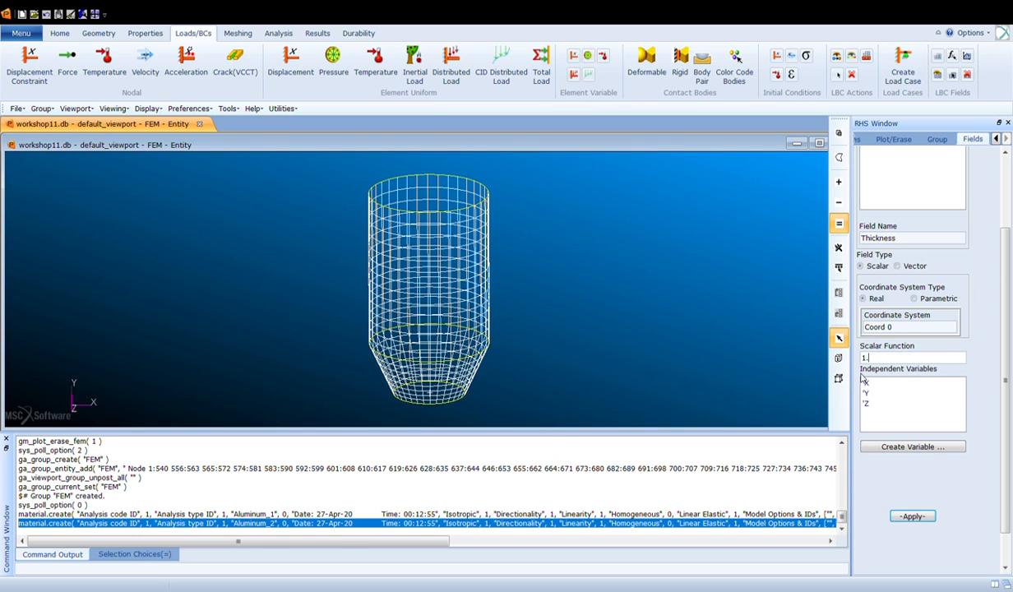
pyautogui.write("5-'Y/160")
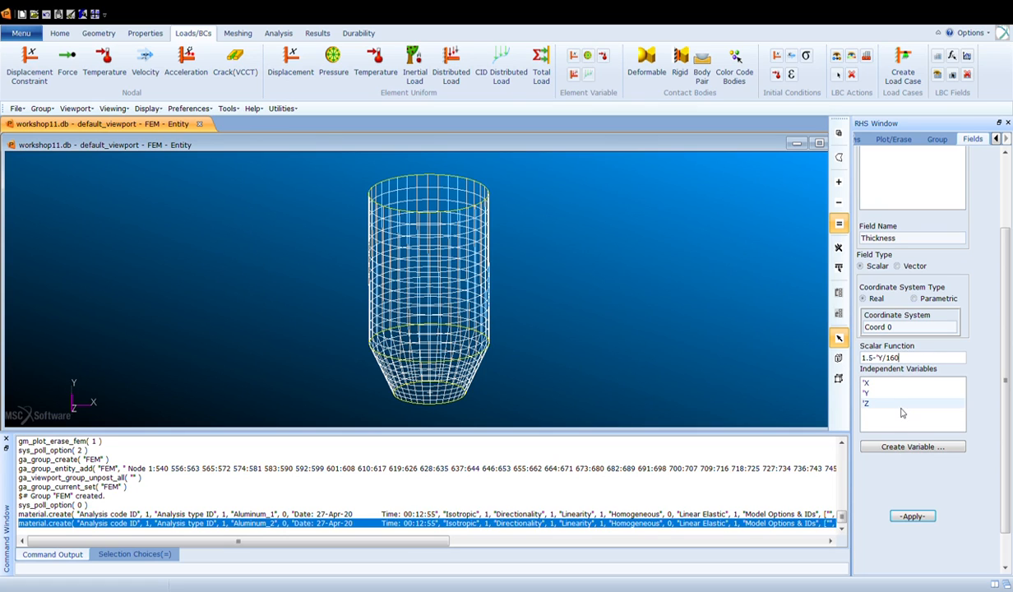
pyautogui.click(912, 516)
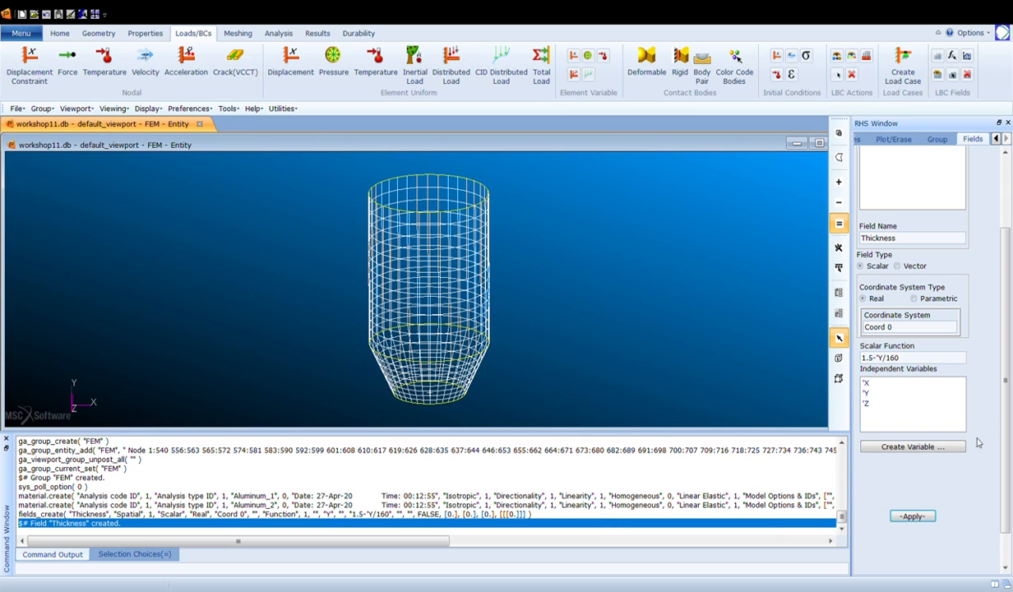
# - Start a new spatial field named Temperature
pyautogui.scroll(2, 923, 311)
pyautogui.moveTo(918, 320); pyautogui.dragTo(848, 322)
pyautogui.write('Temp')
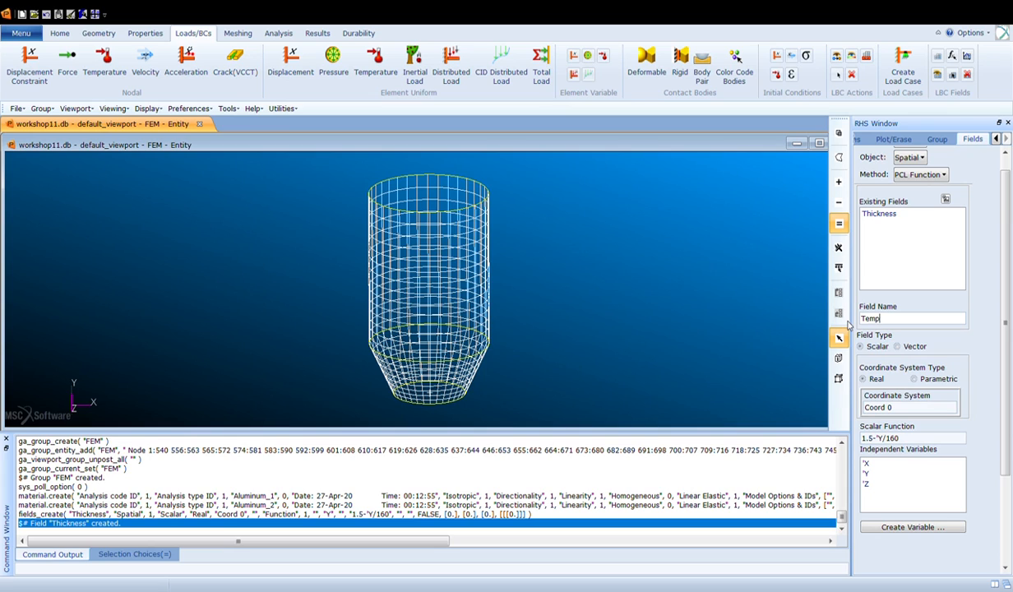
pyautogui.write('erature')
# - Set the Temperature field's scalar function to 200.0-(150.0/160.0)*'X and create the field
pyautogui.scroll(-4, 962, 399)
pyautogui.click(868, 329)
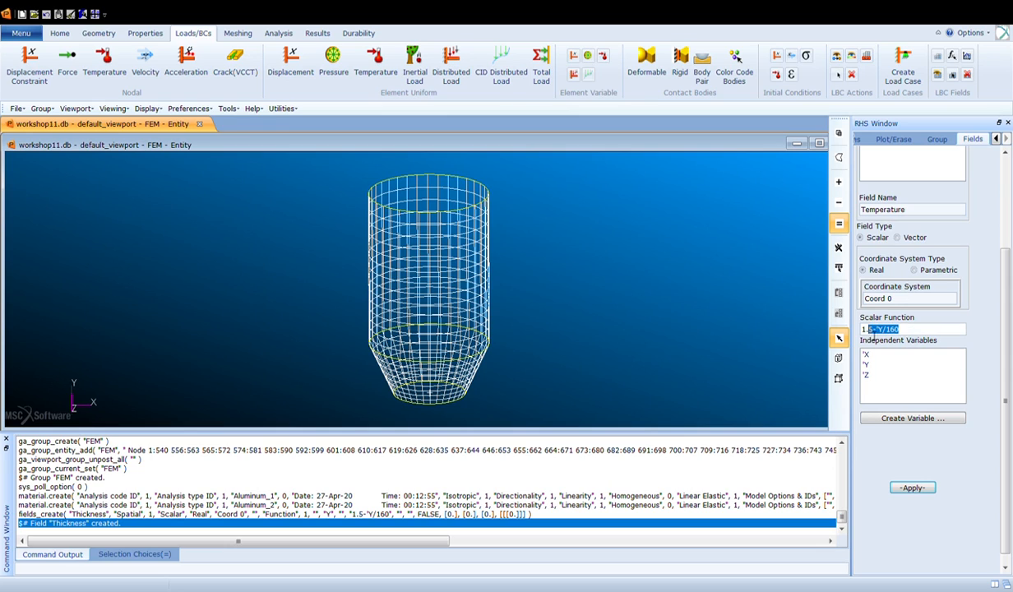
pyautogui.write('200.0')
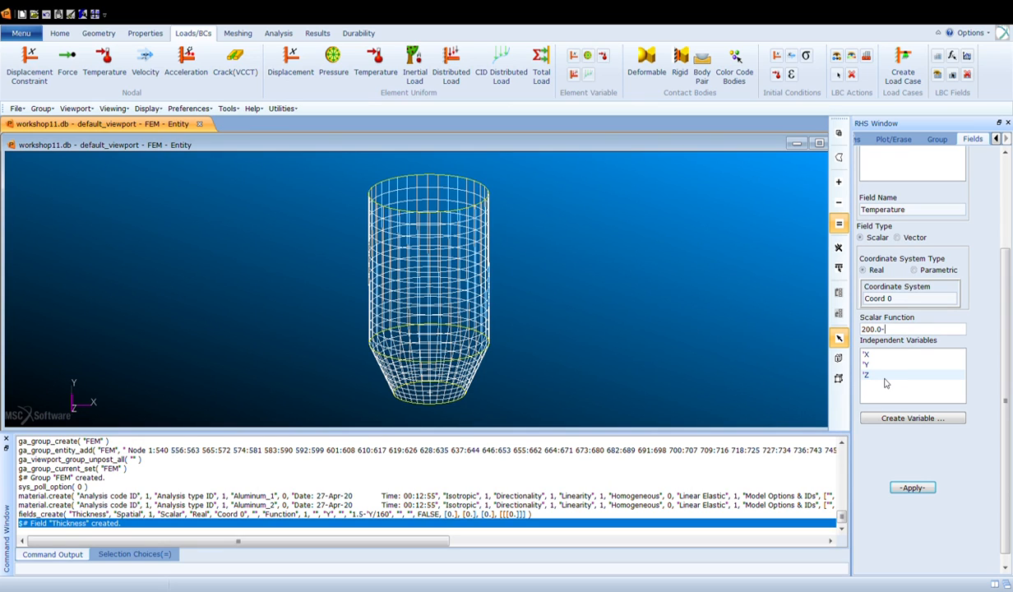
pyautogui.write("-(150.0/160.0)*'X")
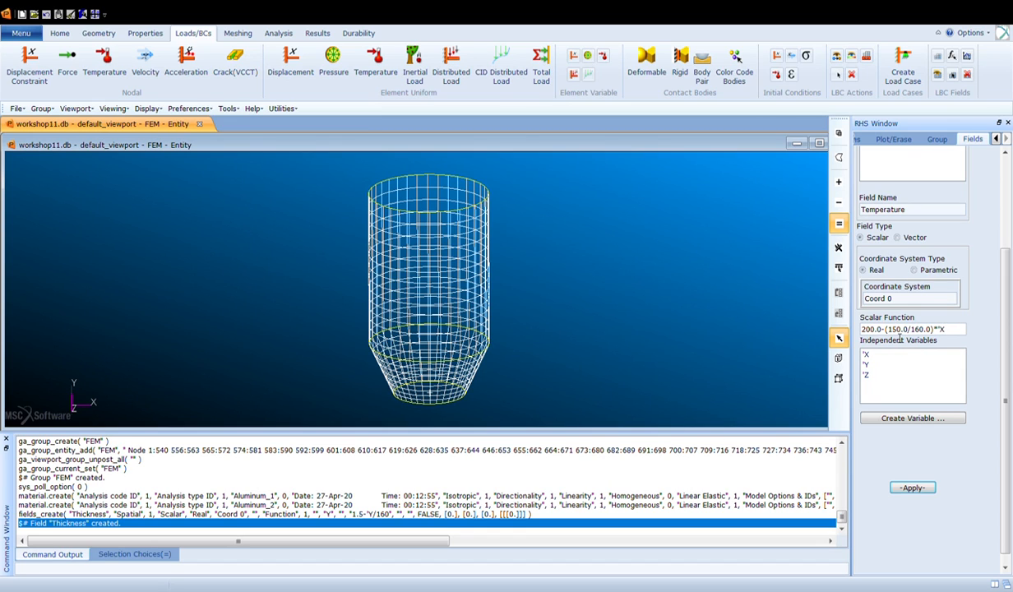
pyautogui.moveTo(879, 333); pyautogui.dragTo(907, 330)
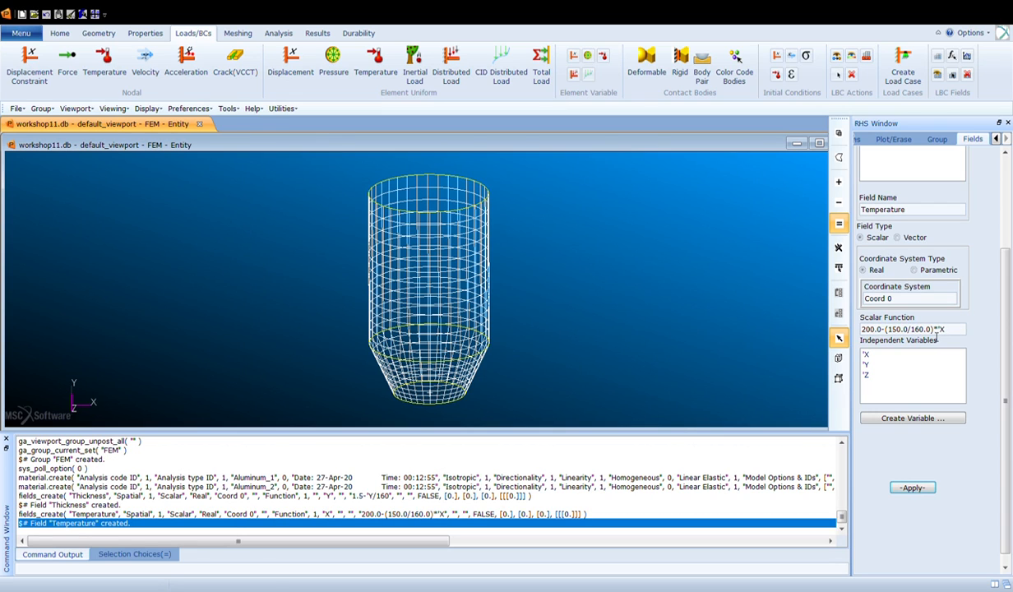
# - Create shell property set prop_1 with Aluminum_1 and the Thickness field, applied to the cylindrical upper section's elements
pyautogui.scroll(3, 1010, 247)
pyautogui.scroll(1, 1010, 246)
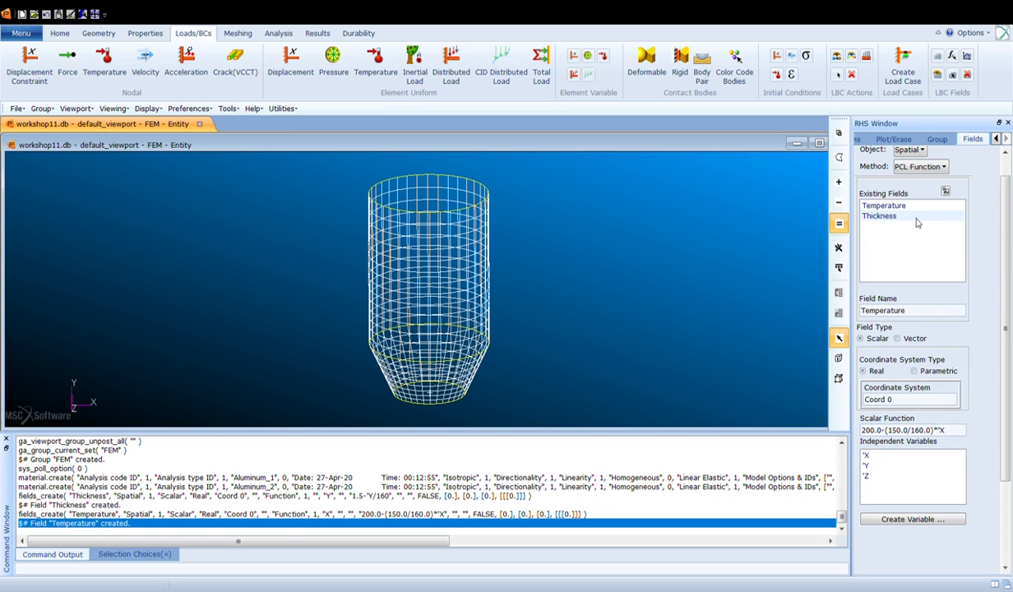
pyautogui.click(59, 33)
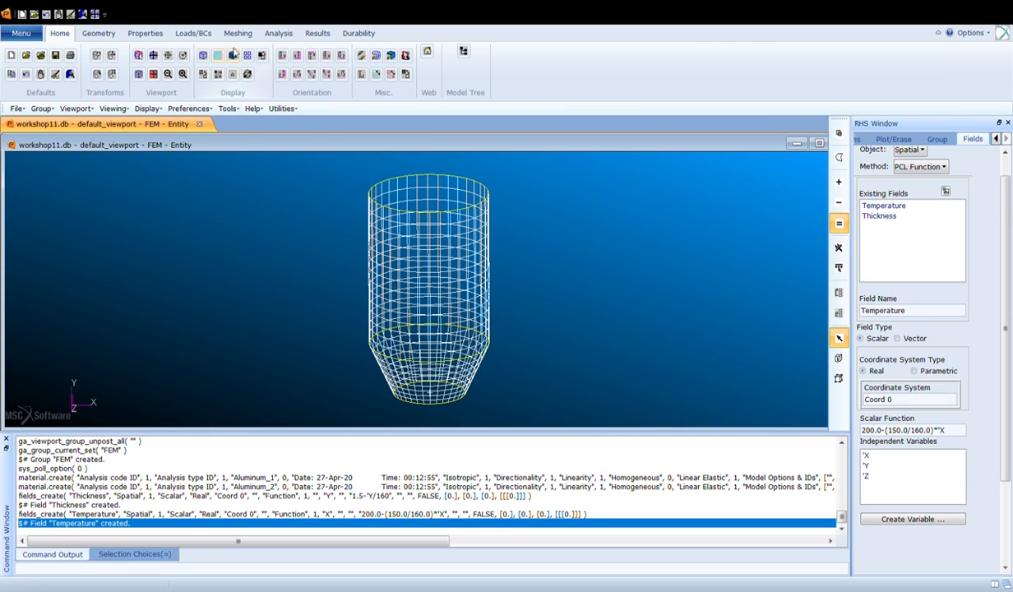
pyautogui.click(283, 58)
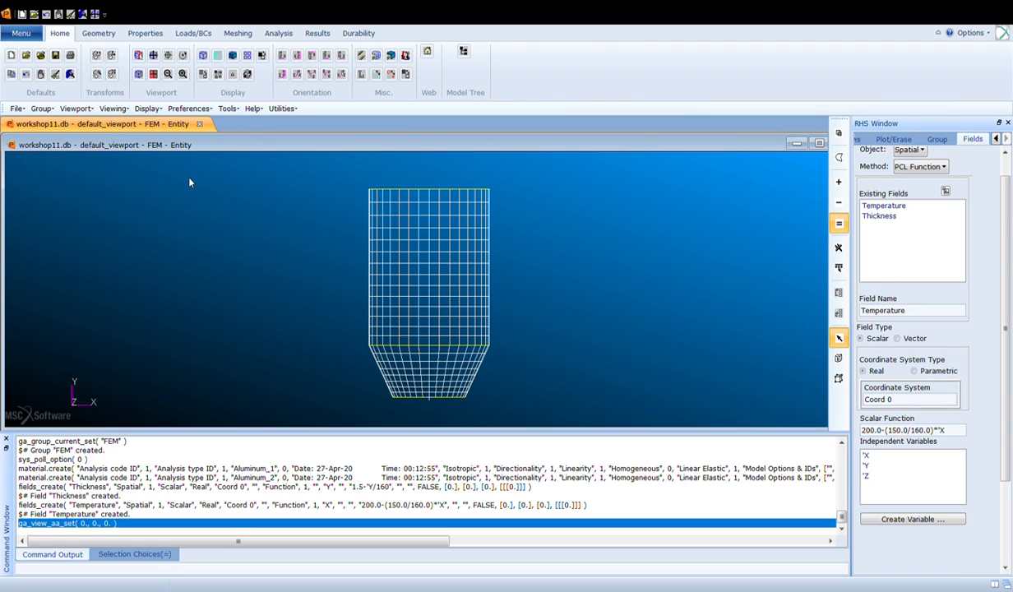
pyautogui.click(145, 33)
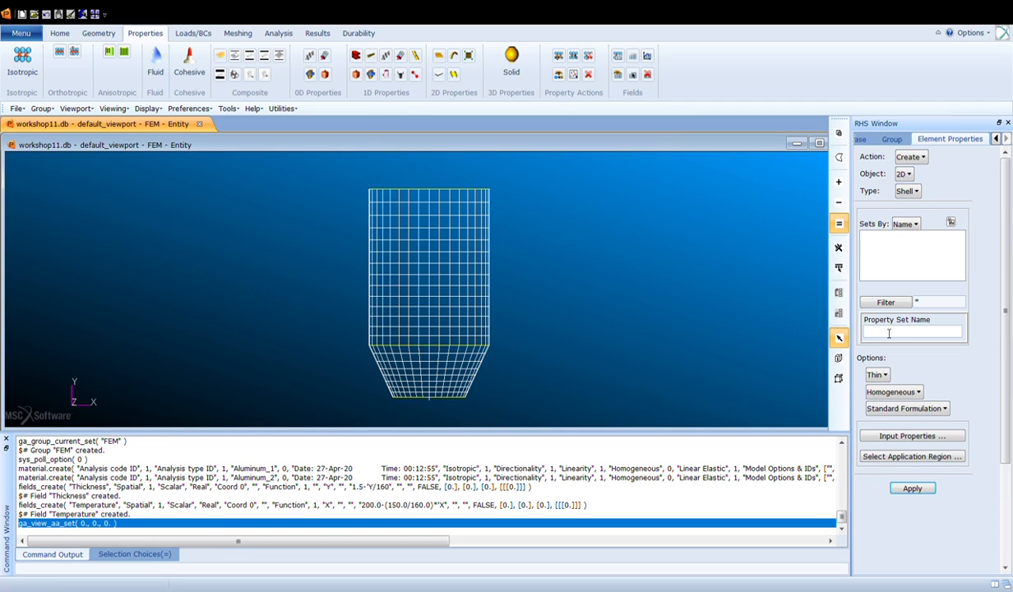
pyautogui.write('rop_1')
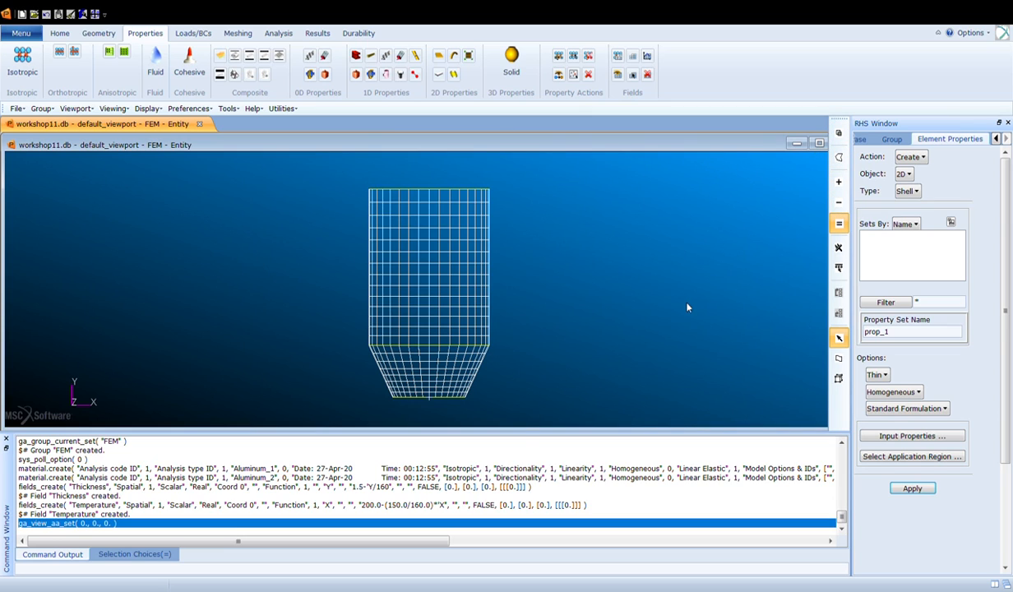
pyautogui.click(919, 457)
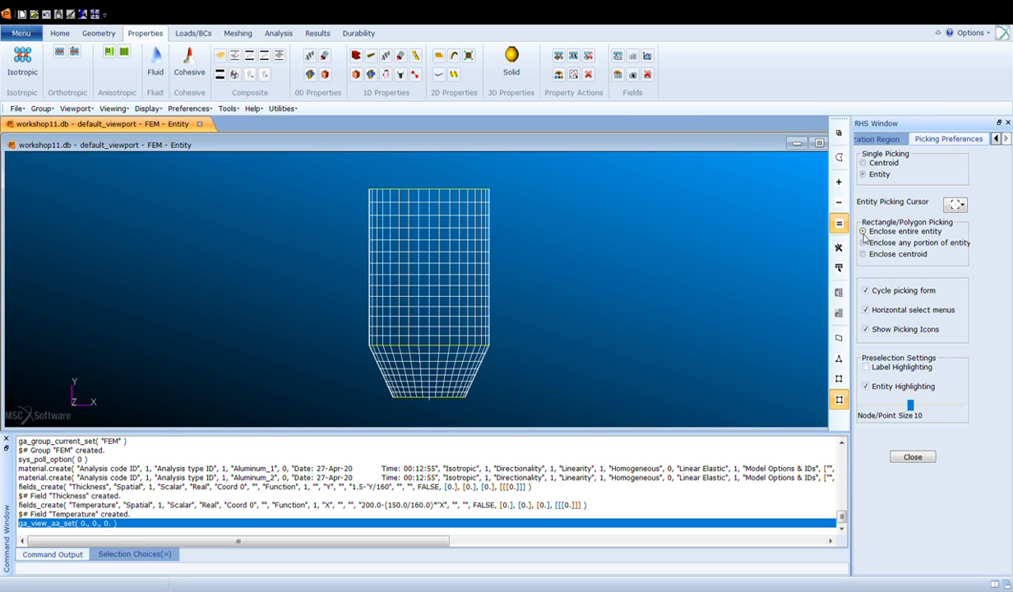
pyautogui.click(912, 457)
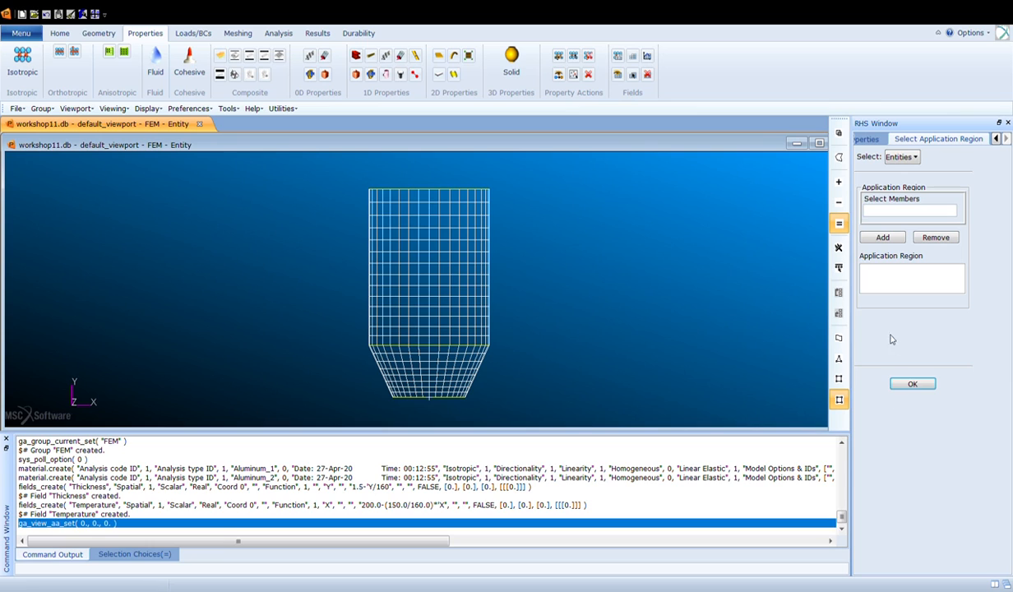
pyautogui.moveTo(318, 172); pyautogui.dragTo(532, 352)
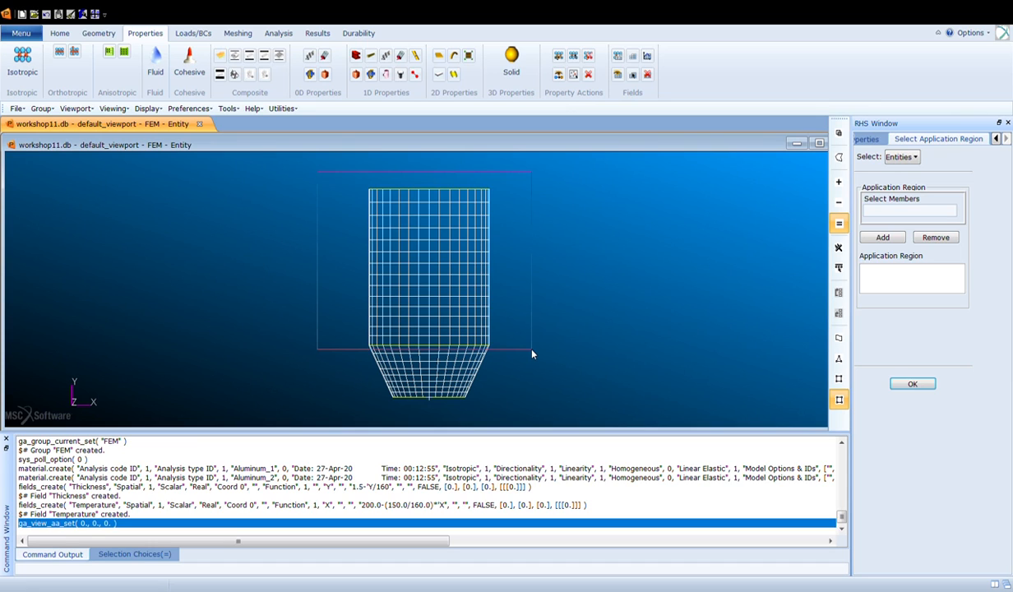
pyautogui.moveTo(532, 354); pyautogui.dragTo(532, 354)
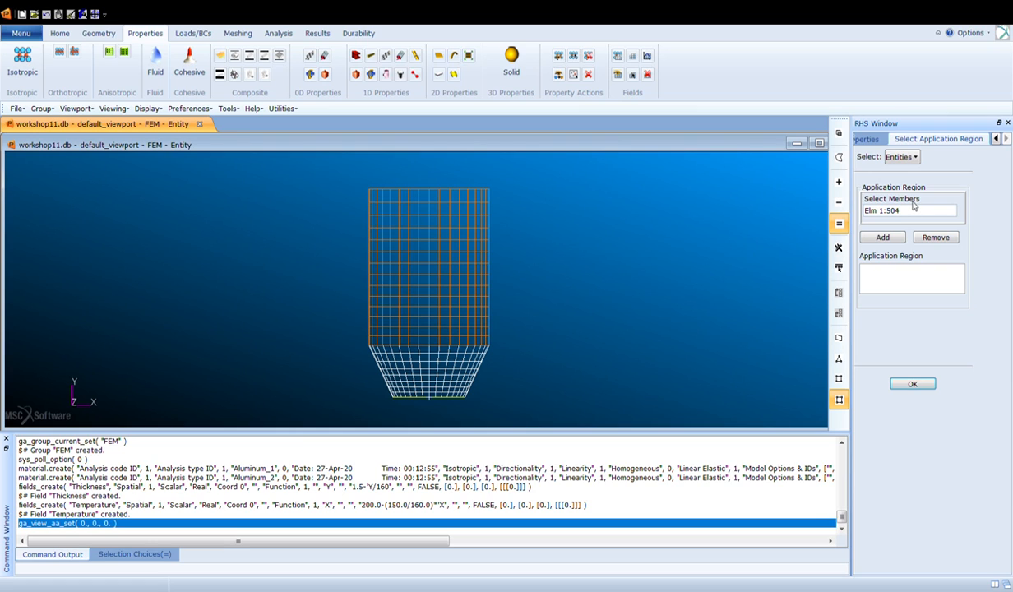
pyautogui.click(882, 236)
pyautogui.click(910, 385)
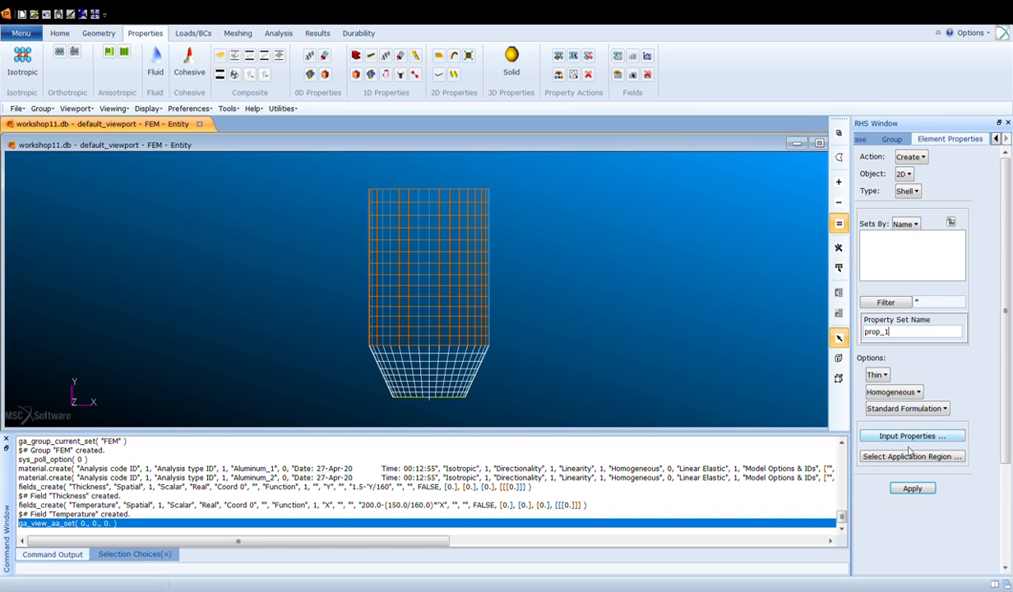
pyautogui.click(912, 488)
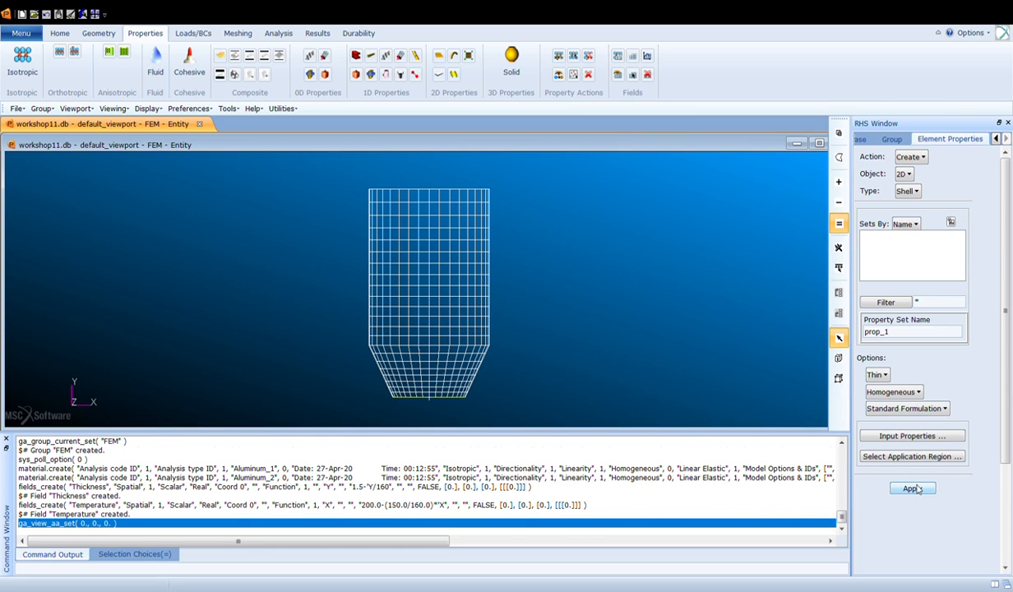
# - Create shell property set prop_2 with Aluminum_2, applied to the elements of the conical lower section
pyautogui.click(897, 337)
pyautogui.press('BackSpace')
pyautogui.write('2')
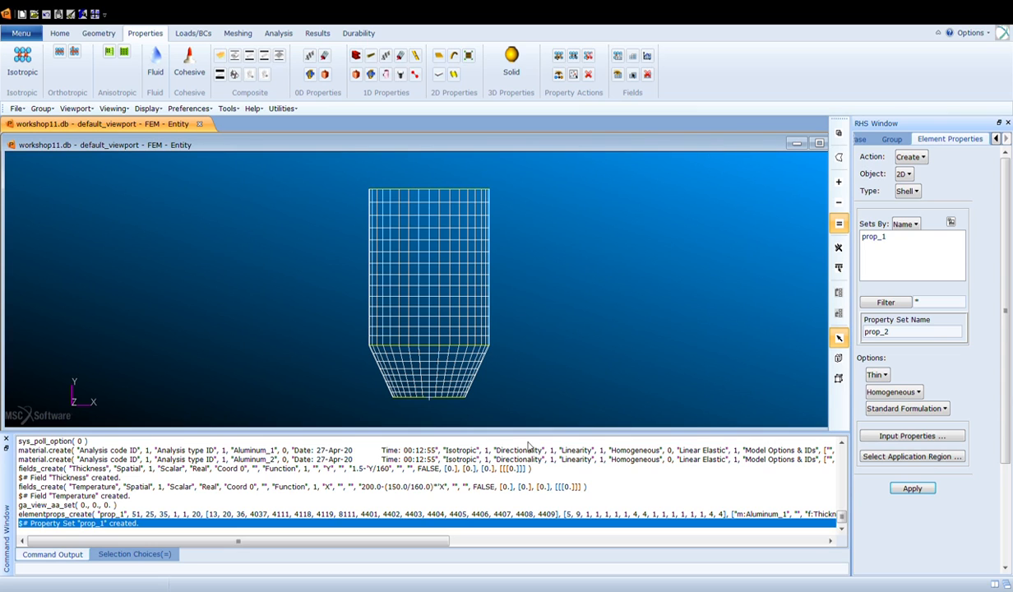
pyautogui.click(911, 456)
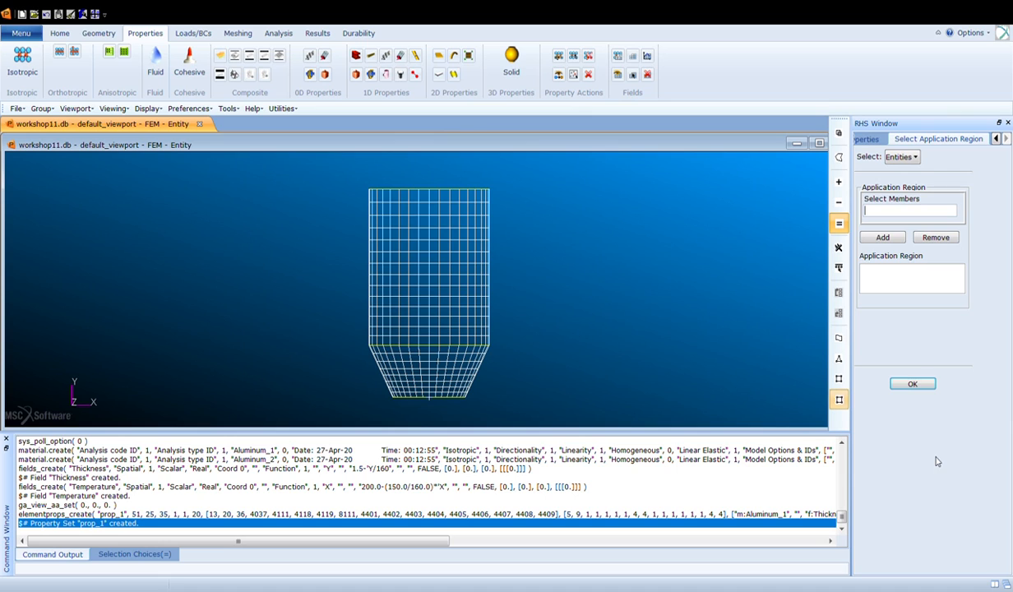
pyautogui.moveTo(337, 339); pyautogui.dragTo(520, 416)
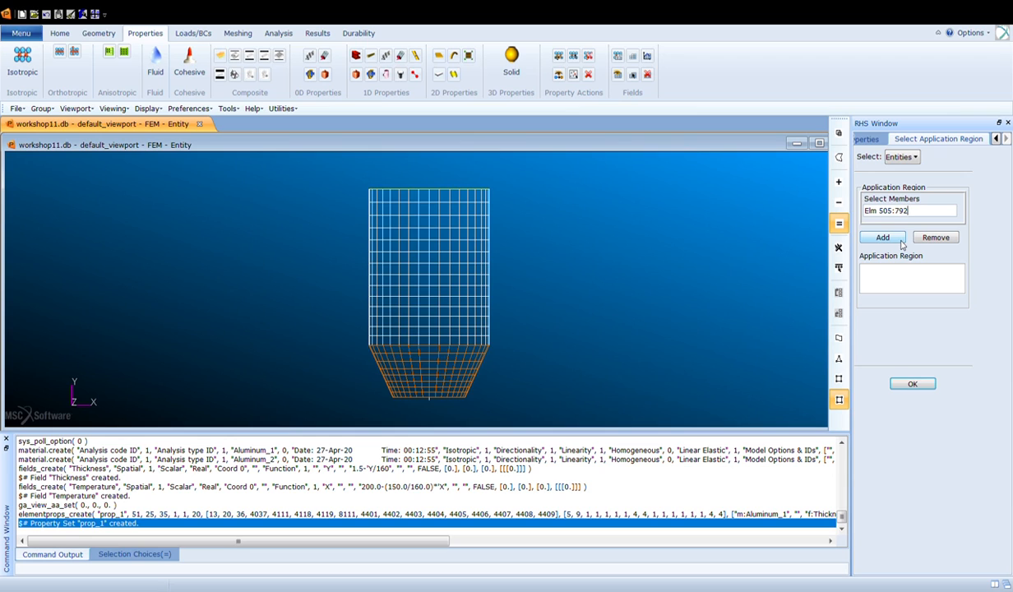
pyautogui.click(869, 237)
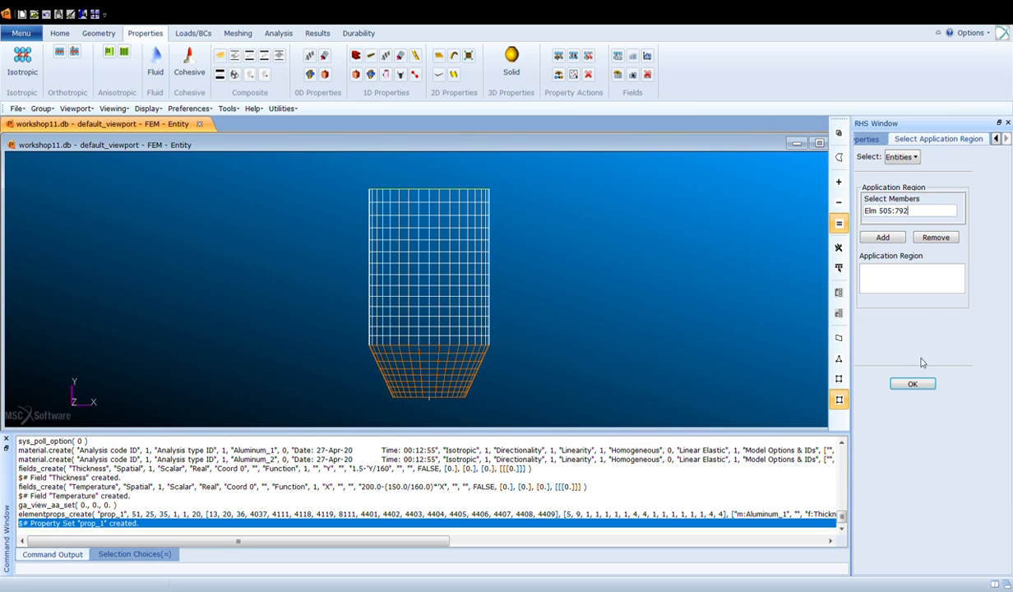
pyautogui.click(897, 383)
pyautogui.click(885, 456)
pyautogui.click(883, 237)
pyautogui.click(912, 384)
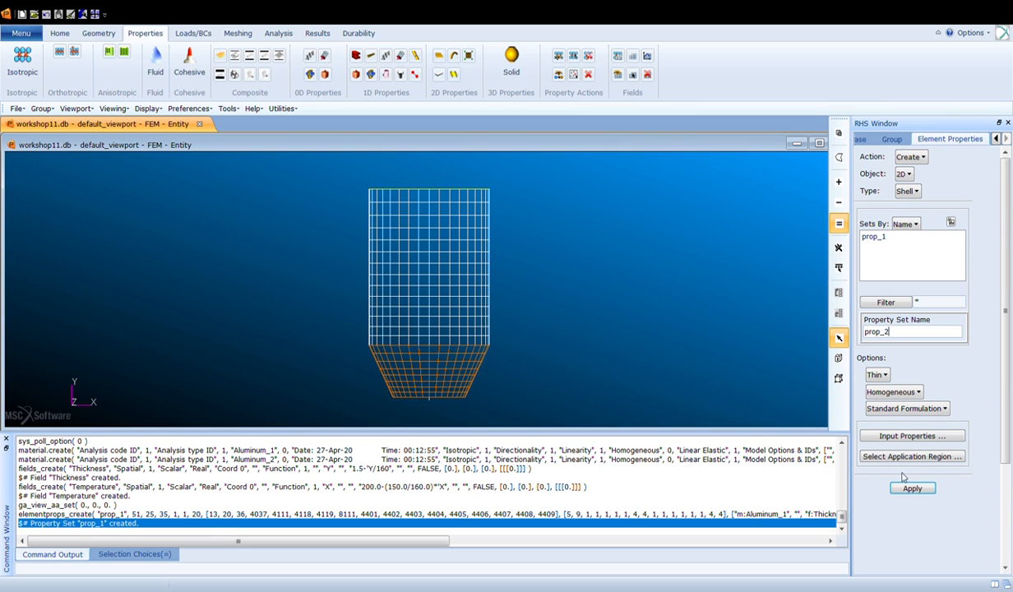
pyautogui.click(912, 489)
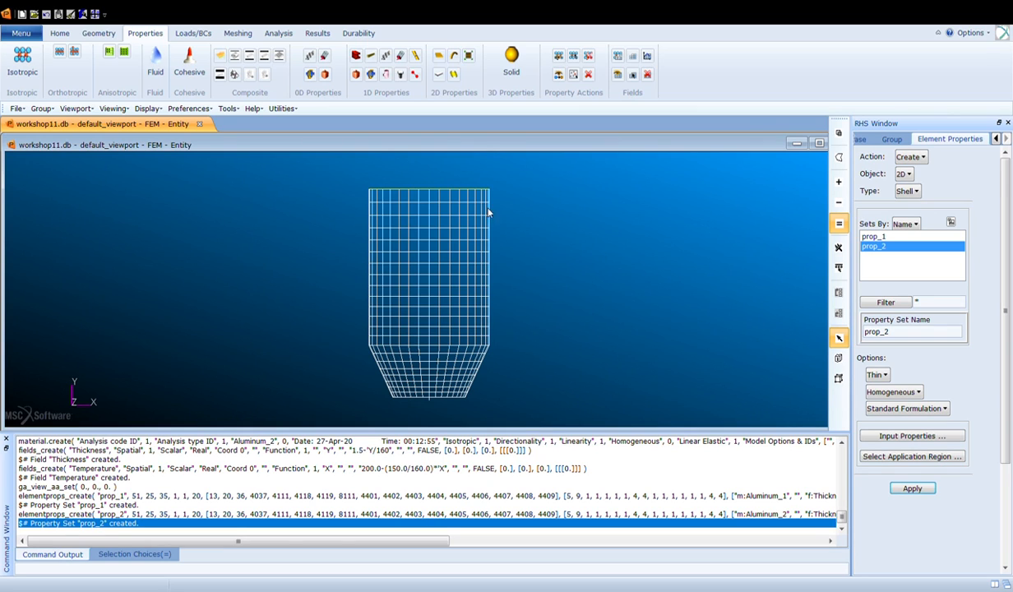
# - Start a new nodal temperature boundary condition set named temp
pyautogui.click(181, 35)
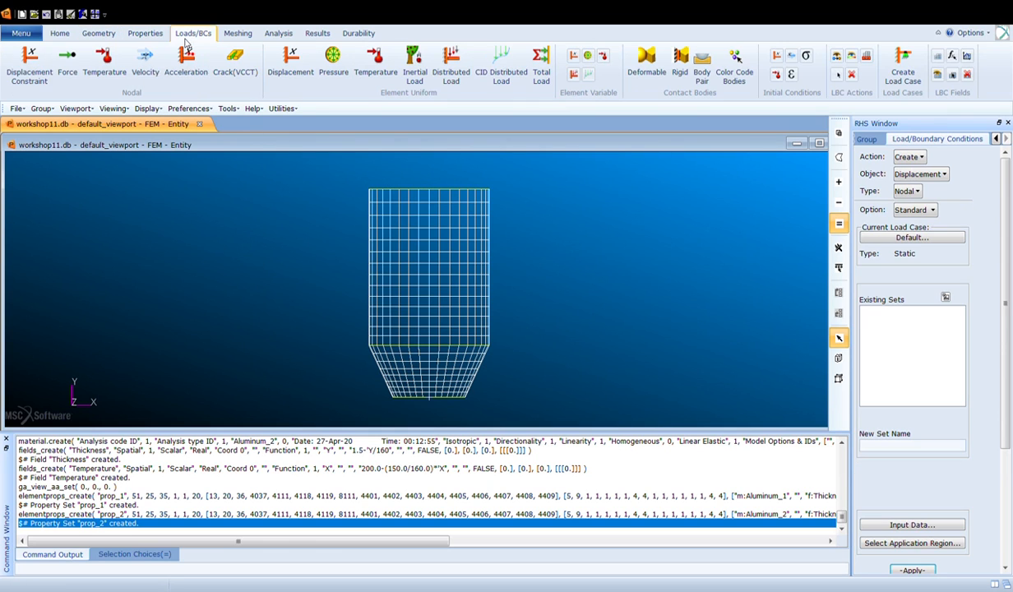
pyautogui.click(115, 76)
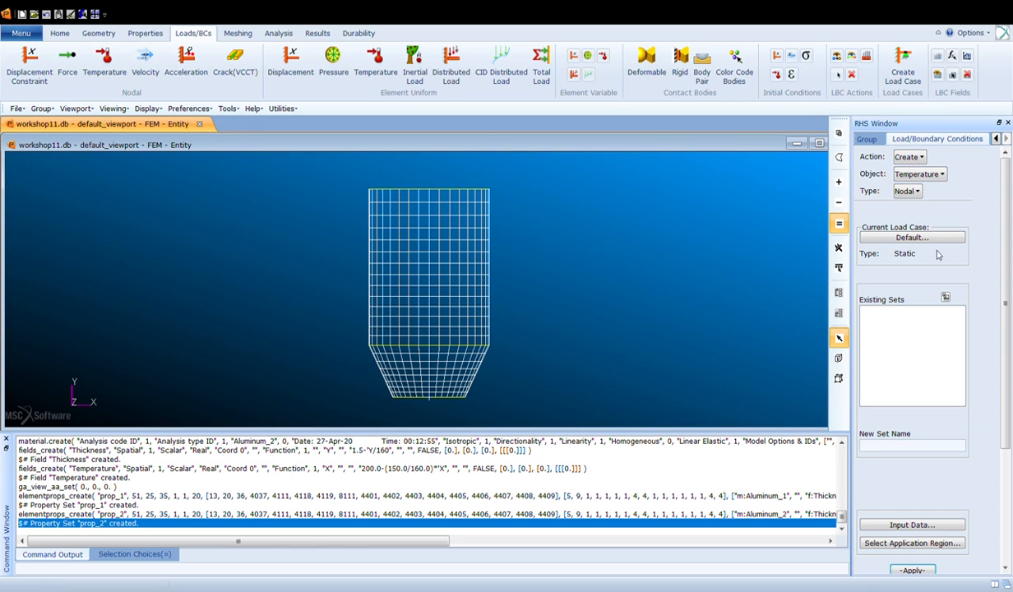
pyautogui.click(899, 446)
pyautogui.write('temp')
pyautogui.scroll(-3, 1003, 370)
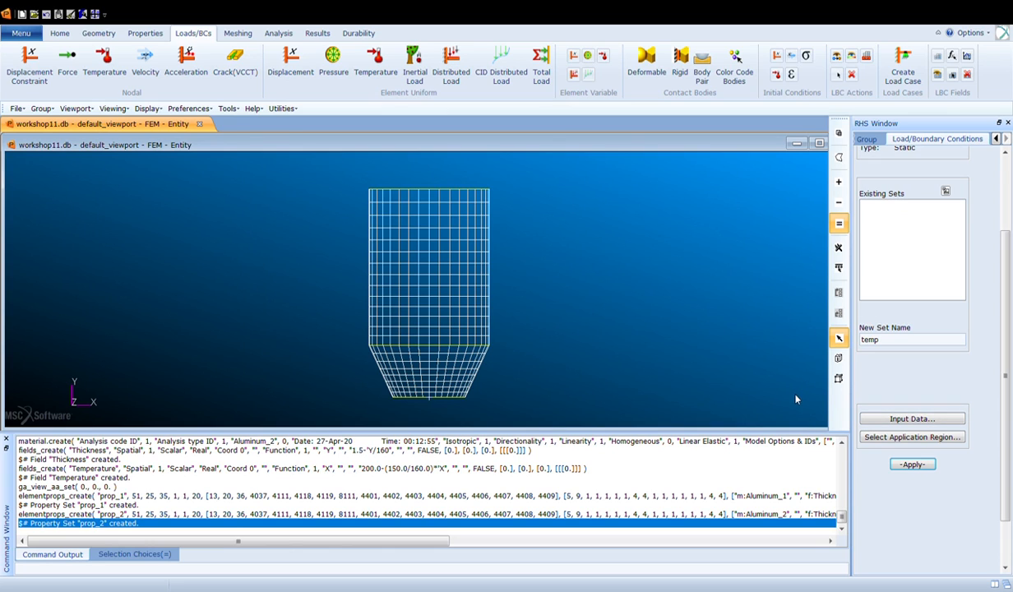
# - Select all mesh nodes as the application region and create the temp temperature set
pyautogui.click(941, 439)
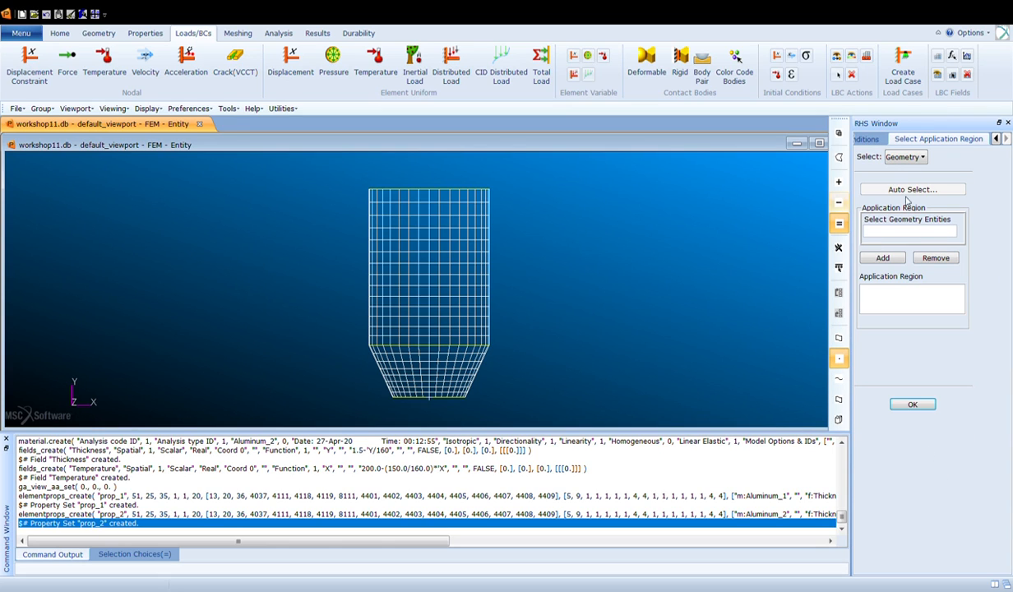
pyautogui.click(919, 157)
pyautogui.click(899, 188)
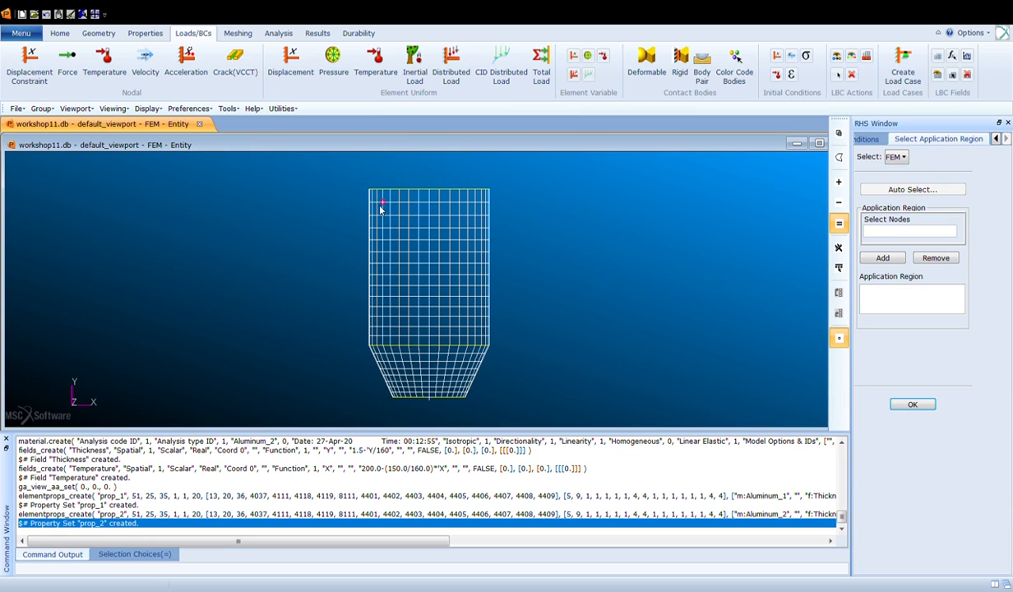
pyautogui.moveTo(317, 171); pyautogui.dragTo(568, 411)
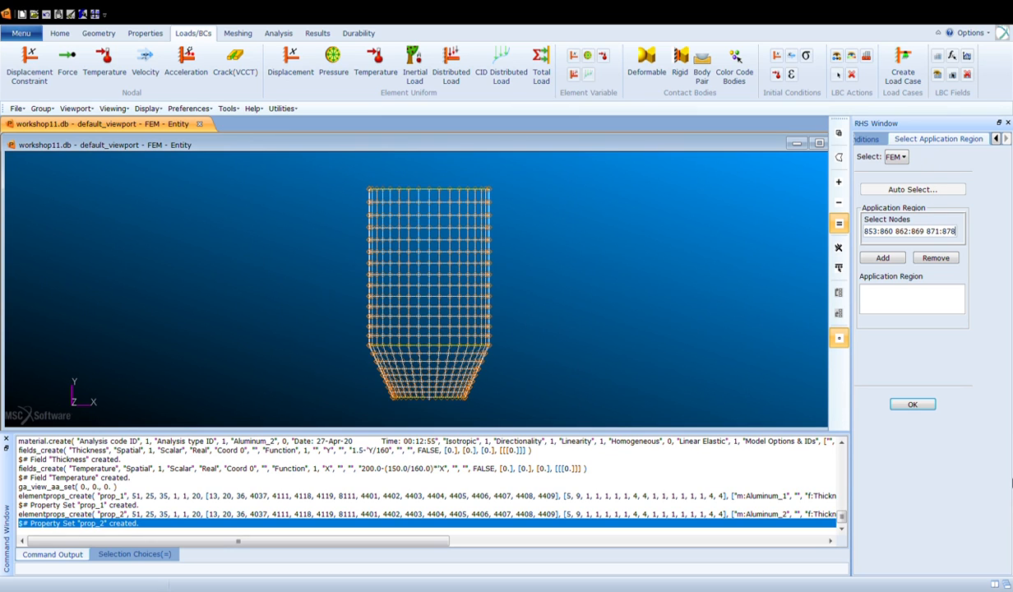
pyautogui.click(897, 259)
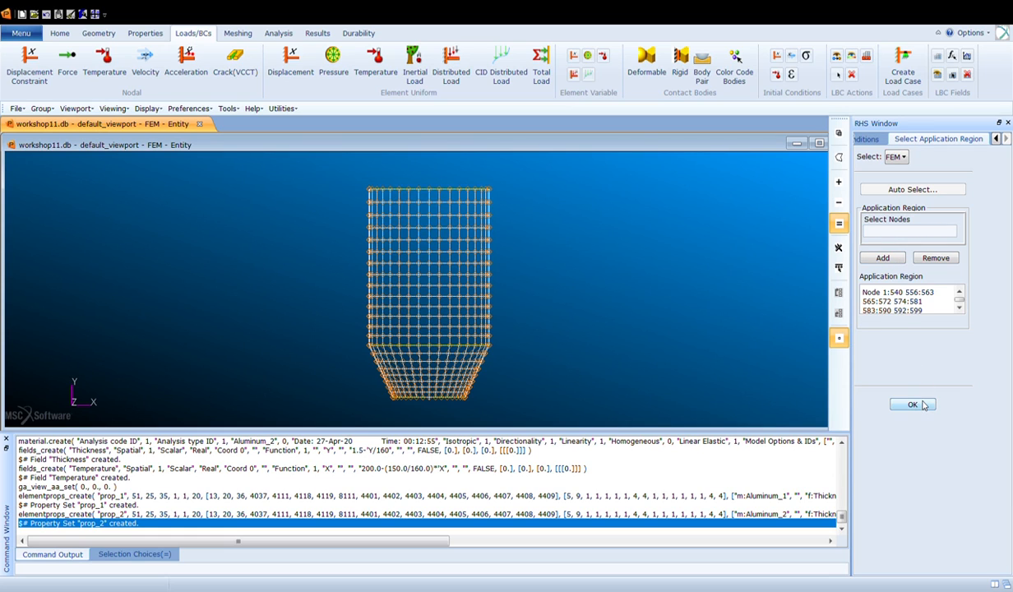
pyautogui.click(959, 308)
pyautogui.scroll(-5, 960, 310)
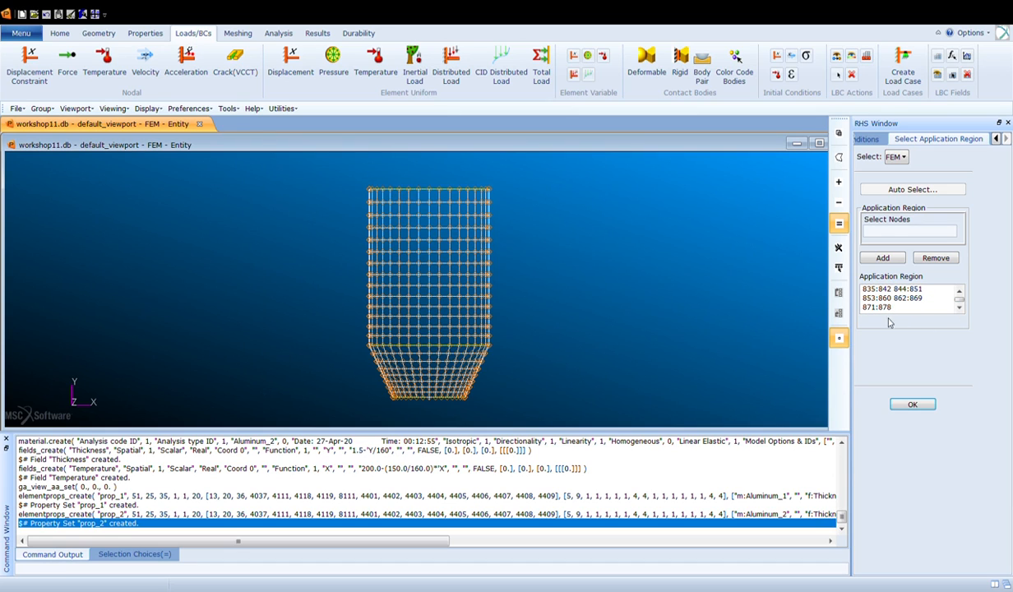
pyautogui.click(919, 408)
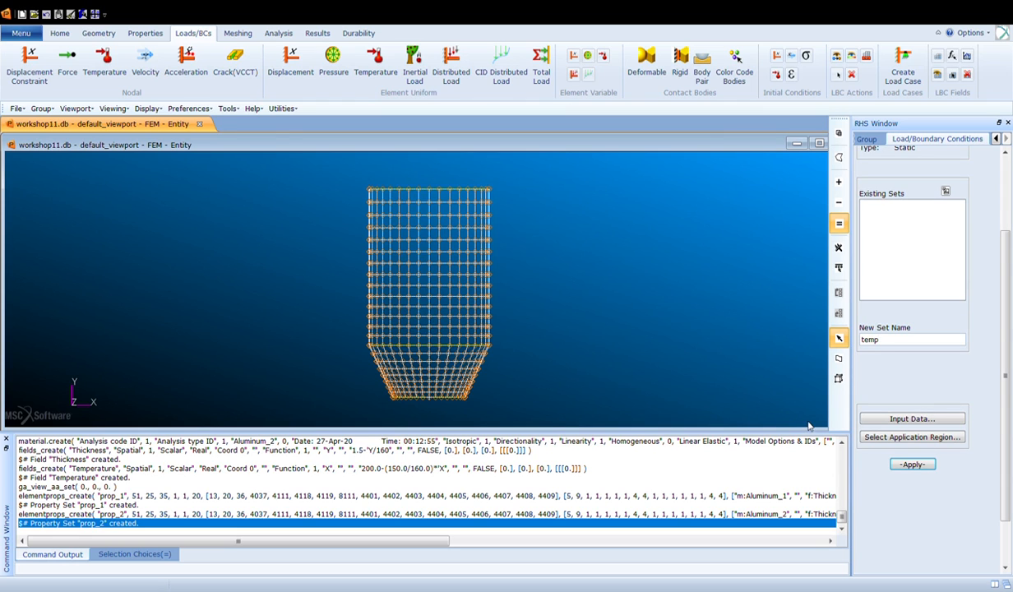
pyautogui.click(913, 465)
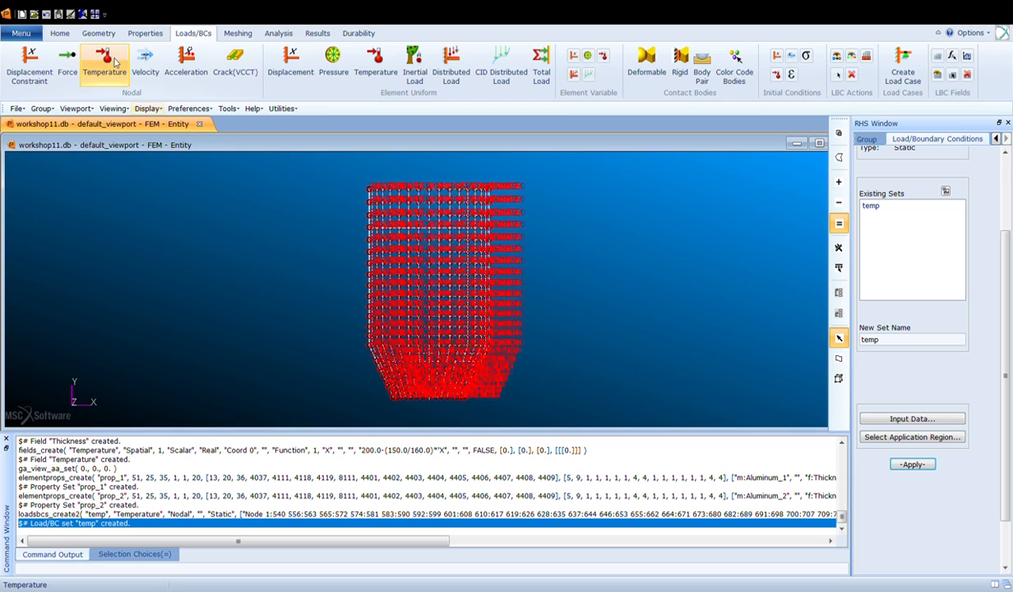
# - Hide the temperature boundary condition markers in the display
pyautogui.click(60, 33)
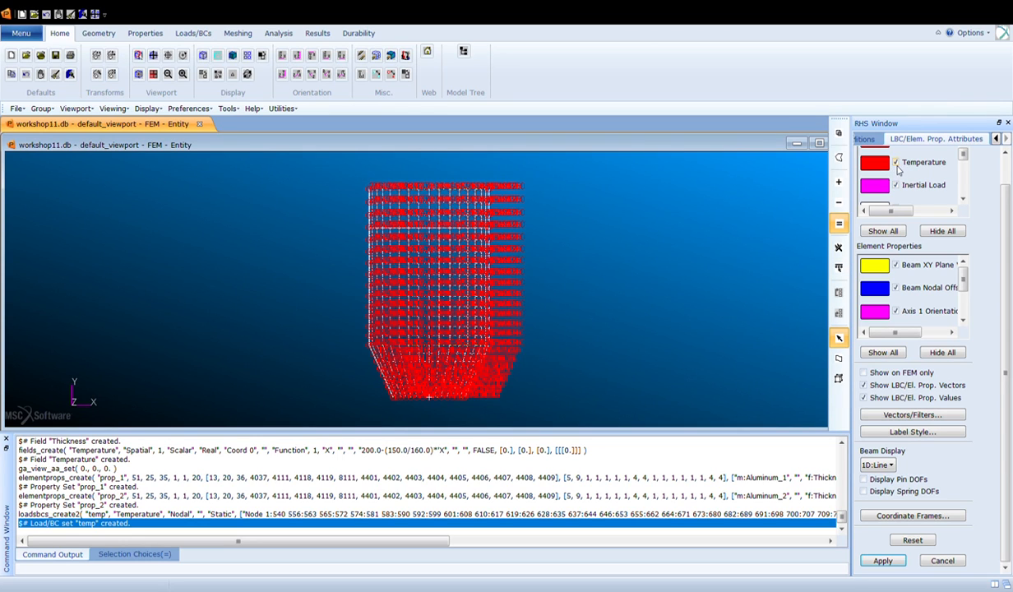
pyautogui.click(896, 163)
pyautogui.click(884, 562)
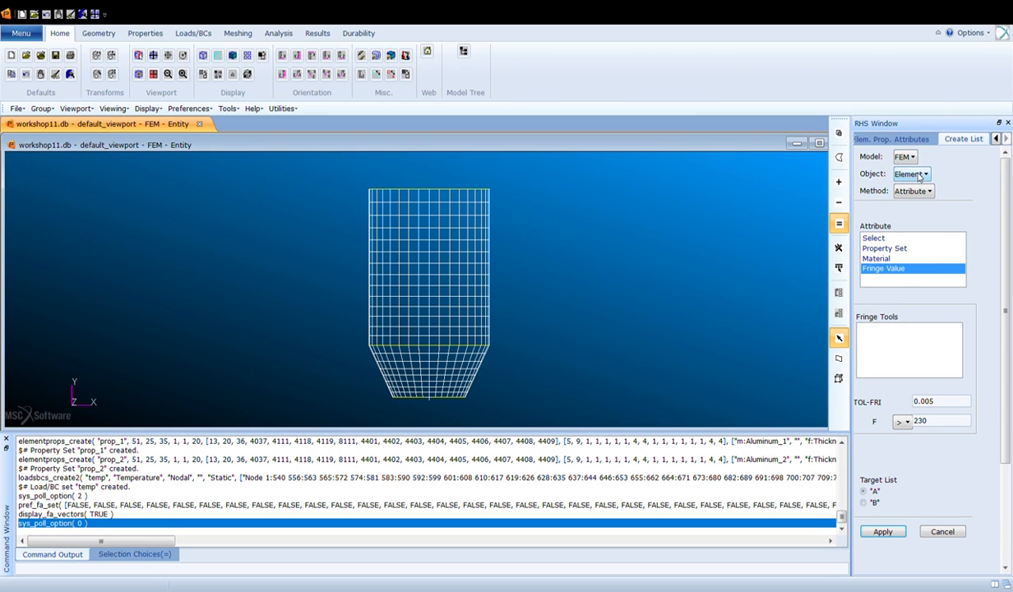
# - Create list A of the elements whose material is Aluminum_1
pyautogui.click(894, 258)
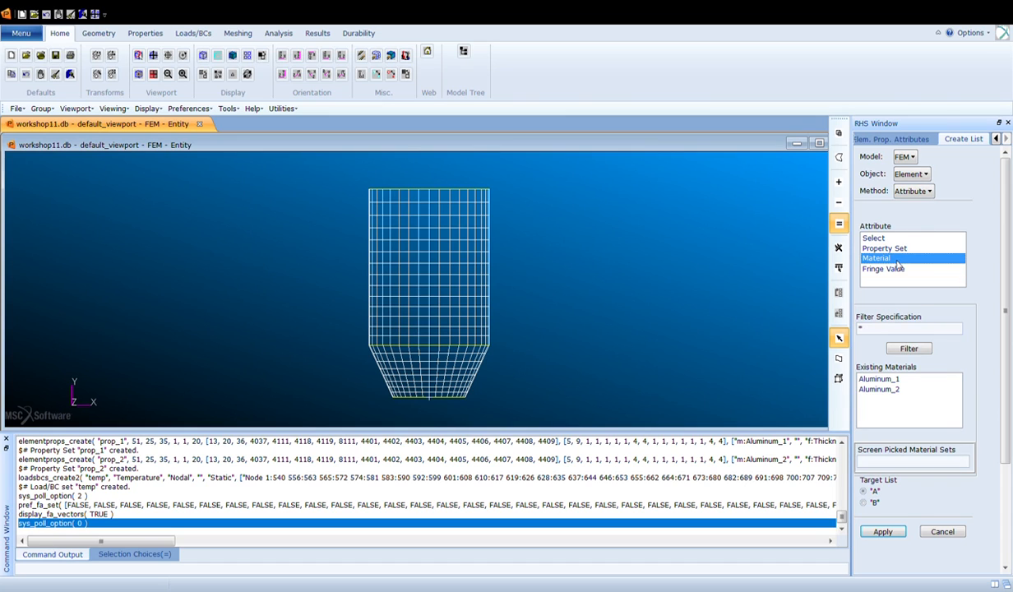
pyautogui.click(896, 379)
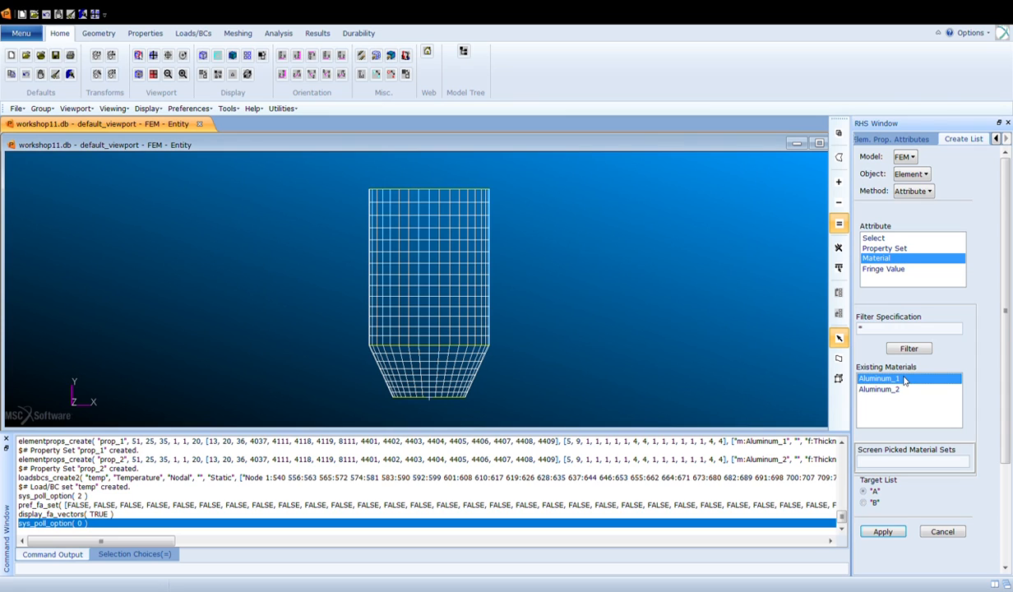
pyautogui.moveTo(1004, 332); pyautogui.dragTo(987, 401)
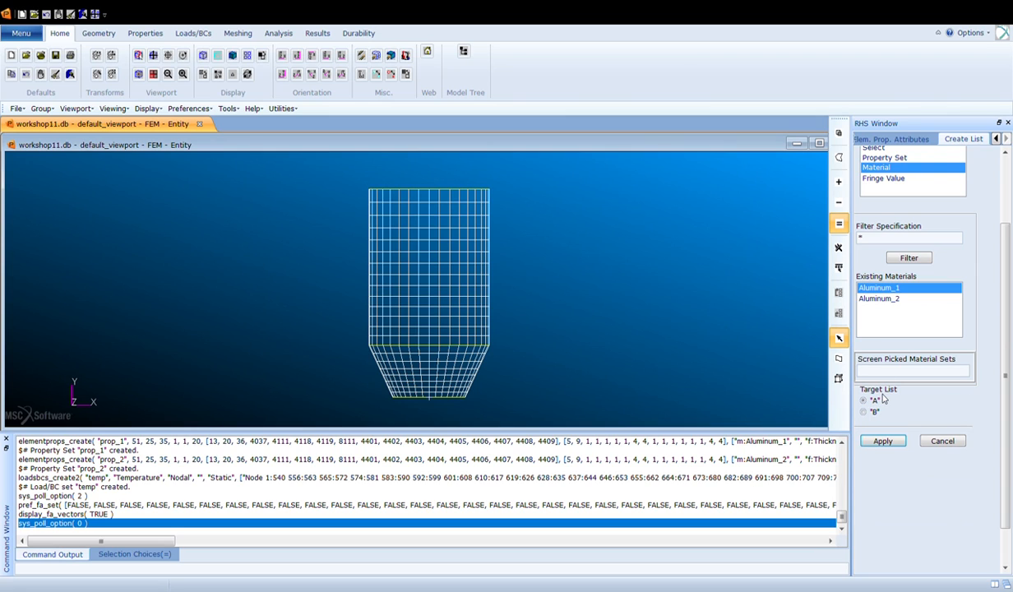
pyautogui.click(896, 444)
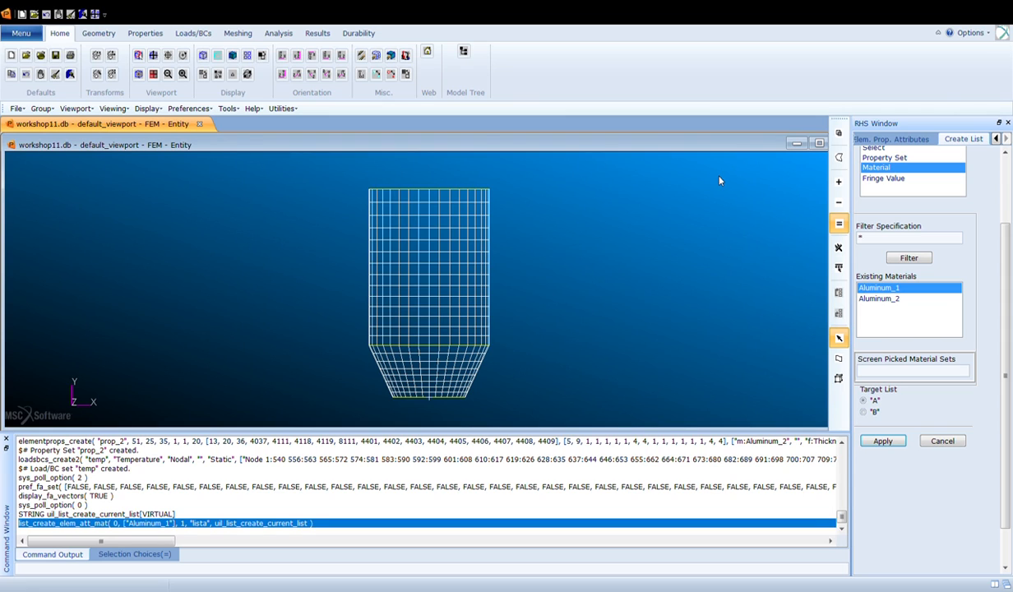
# - Show a scalar plot of the shell thickness element property on the FEM group
pyautogui.click(154, 34)
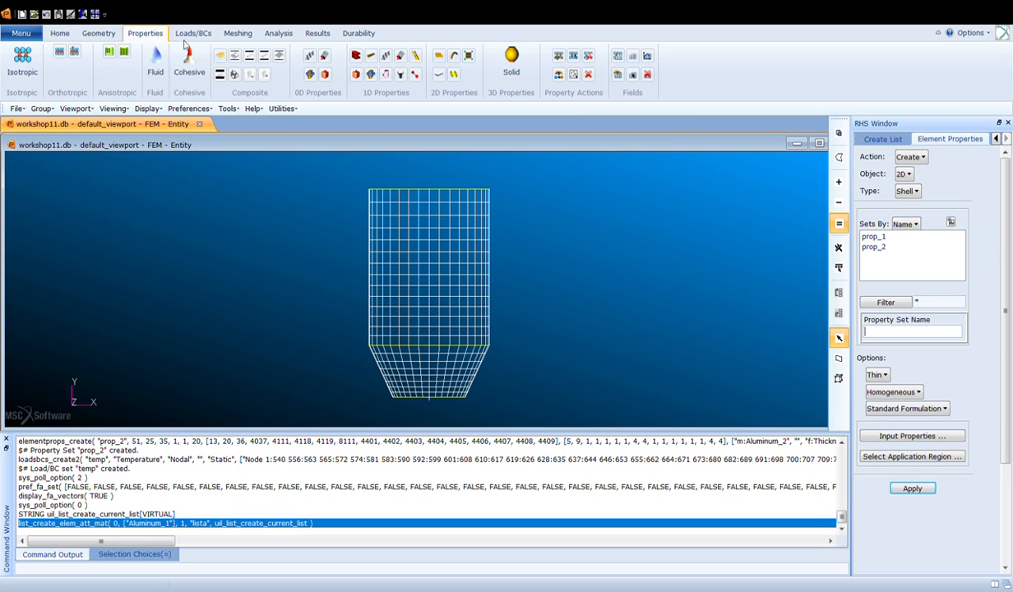
pyautogui.click(910, 156)
pyautogui.click(905, 187)
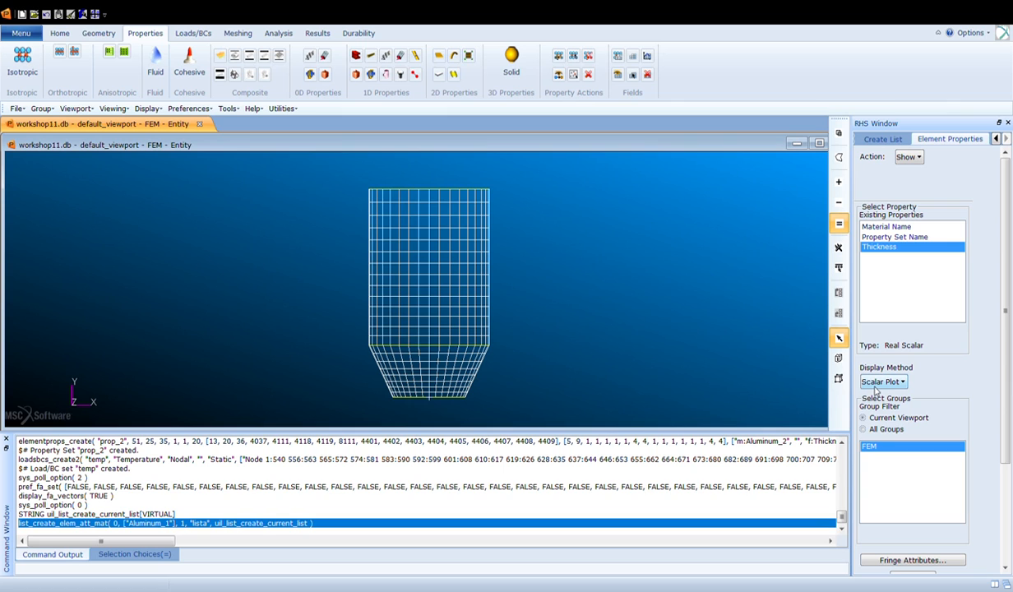
pyautogui.scroll(-3, 945, 488)
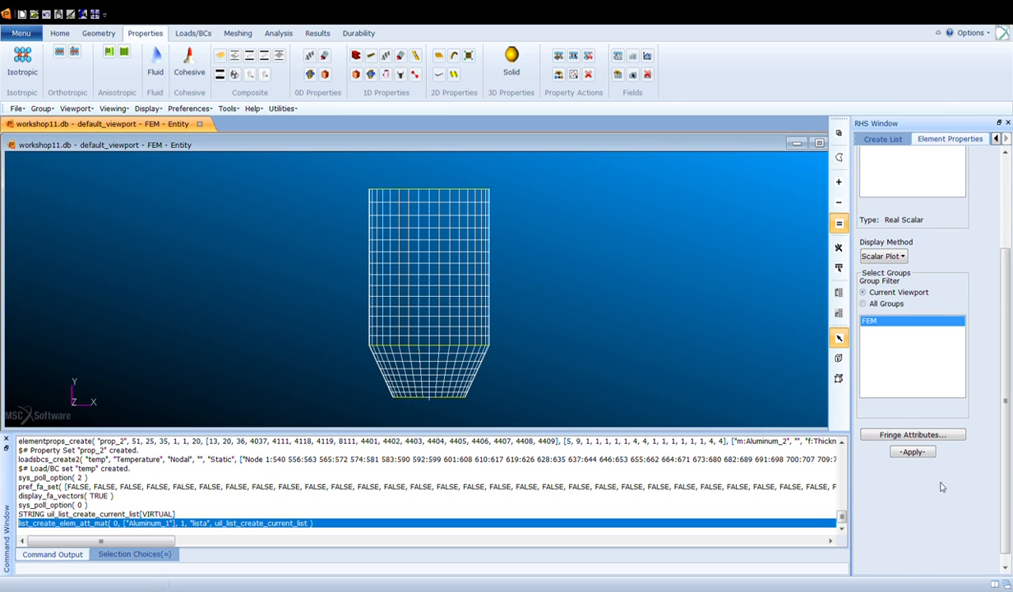
pyautogui.click(912, 453)
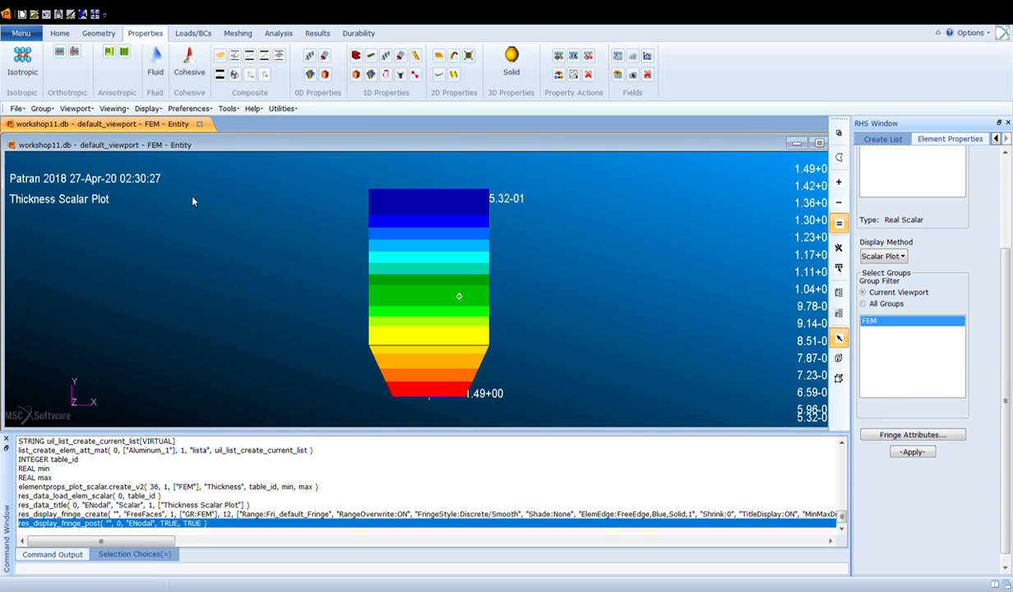
# - Create list B of elements whose fringe value is greater than .98, using default_Fringe
pyautogui.click(882, 138)
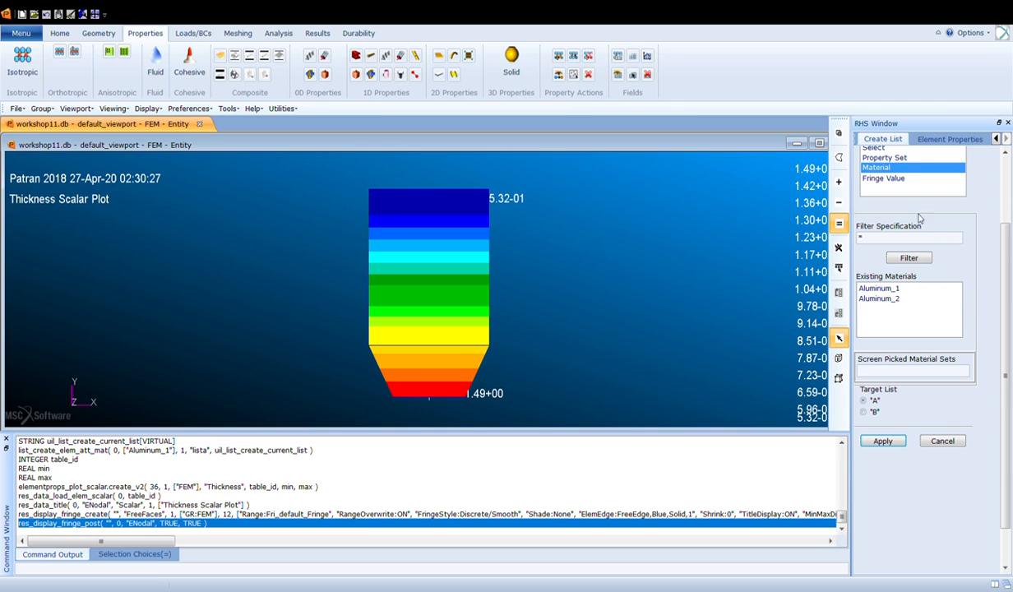
pyautogui.click(911, 180)
pyautogui.click(872, 238)
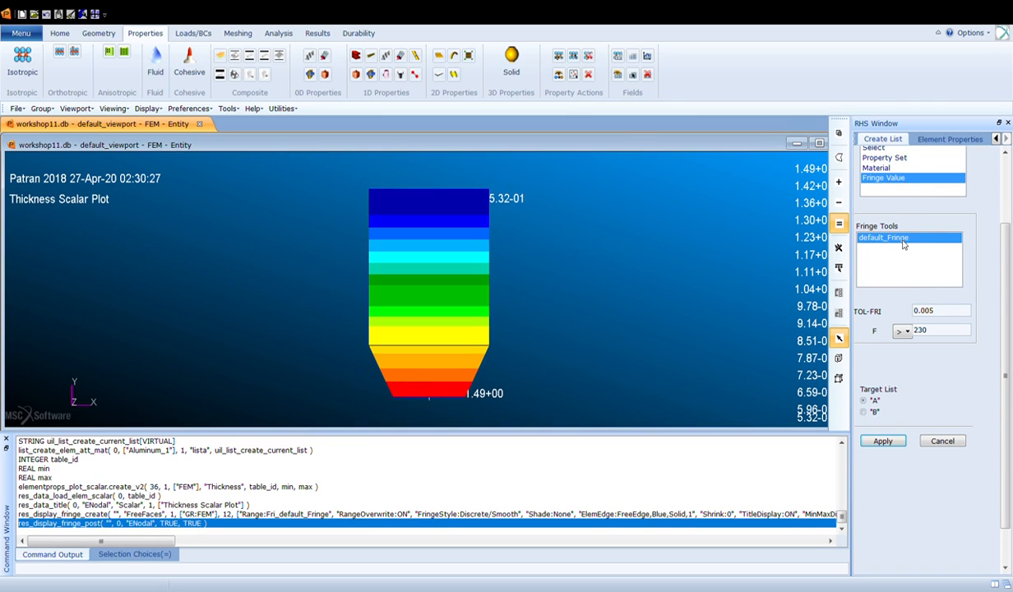
pyautogui.click(902, 332)
pyautogui.click(892, 341)
pyautogui.click(905, 333)
pyautogui.click(897, 365)
pyautogui.doubleClick(926, 332)
pyautogui.write('.98')
pyautogui.click(873, 410)
pyautogui.click(882, 442)
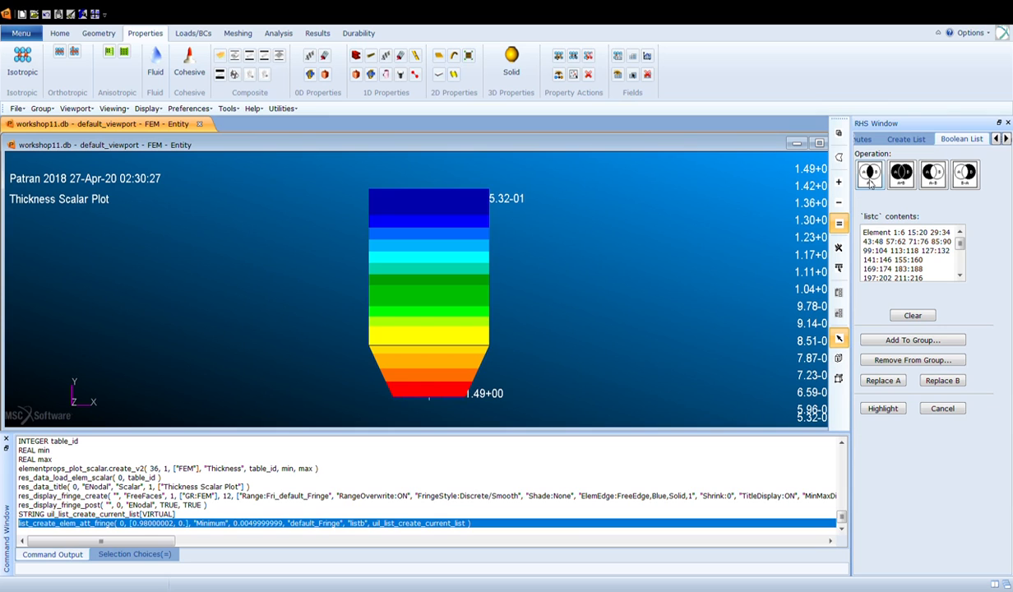
# - Intersect lists A and B with the and operation and replace list A with the result
pyautogui.click(909, 313)
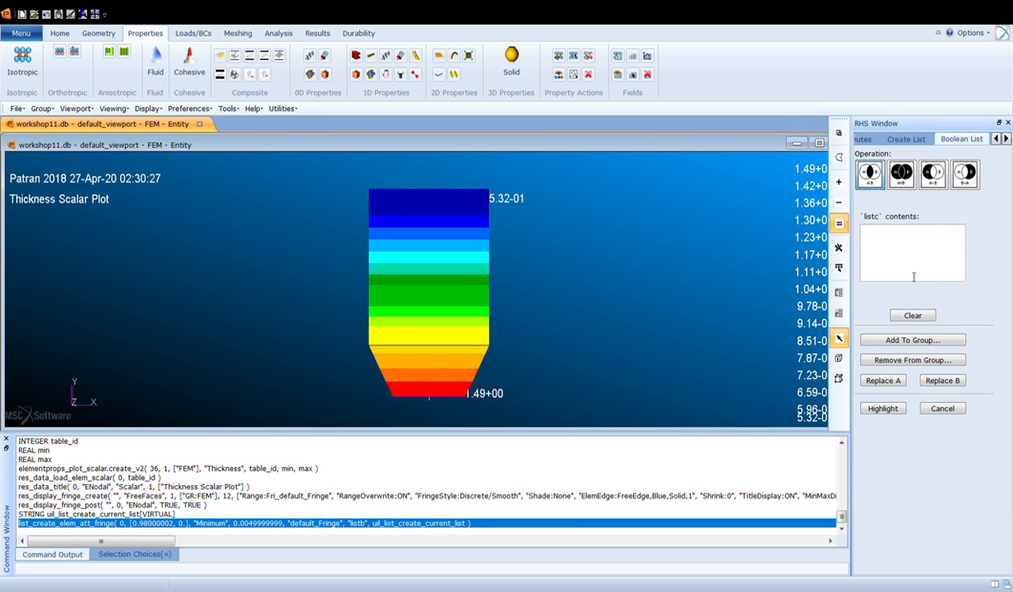
pyautogui.click(932, 173)
pyautogui.click(912, 315)
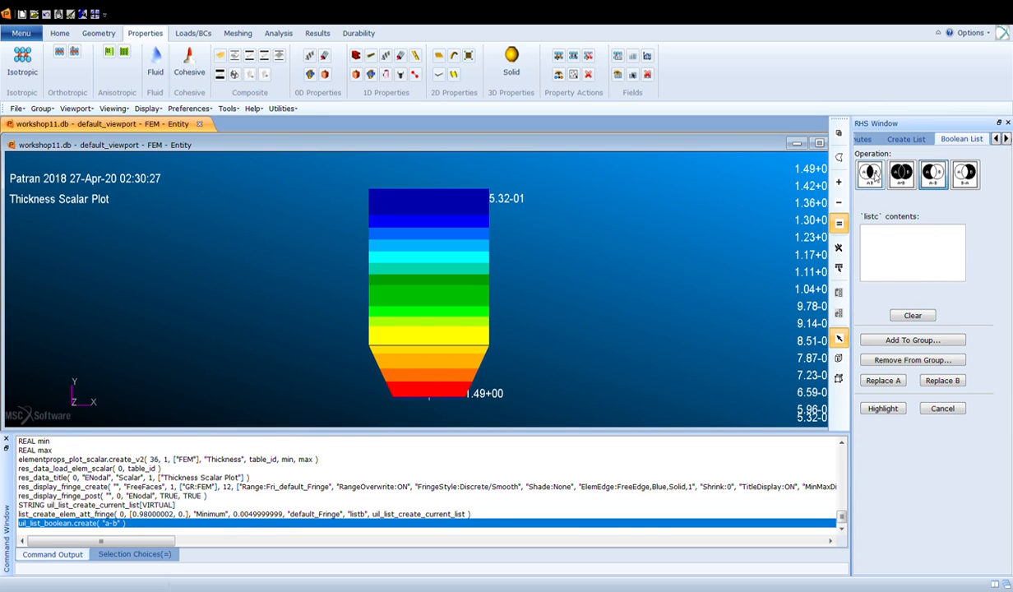
pyautogui.click(870, 173)
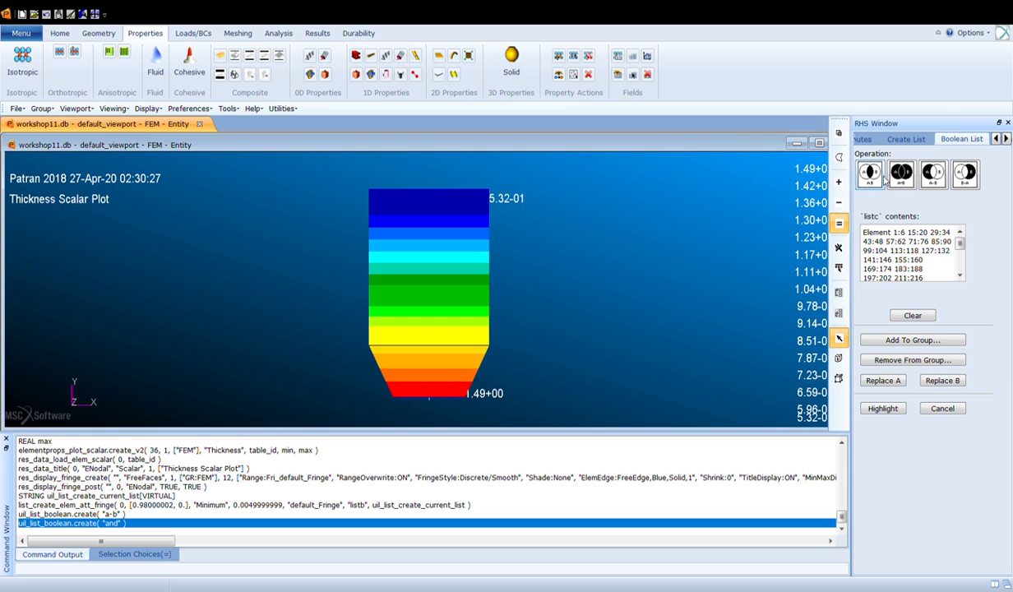
pyautogui.moveTo(960, 245)
pyautogui.mouseDown()
pyautogui.moveTo(960, 259)
pyautogui.moveTo(960, 234)
pyautogui.moveTo(960, 261)
pyautogui.mouseUp()
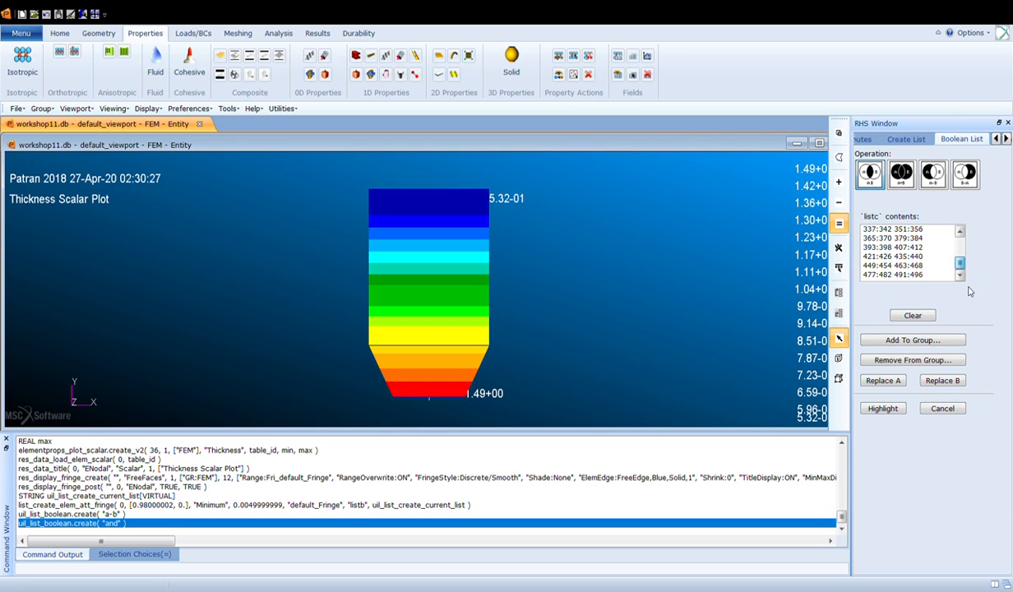
pyautogui.click(888, 384)
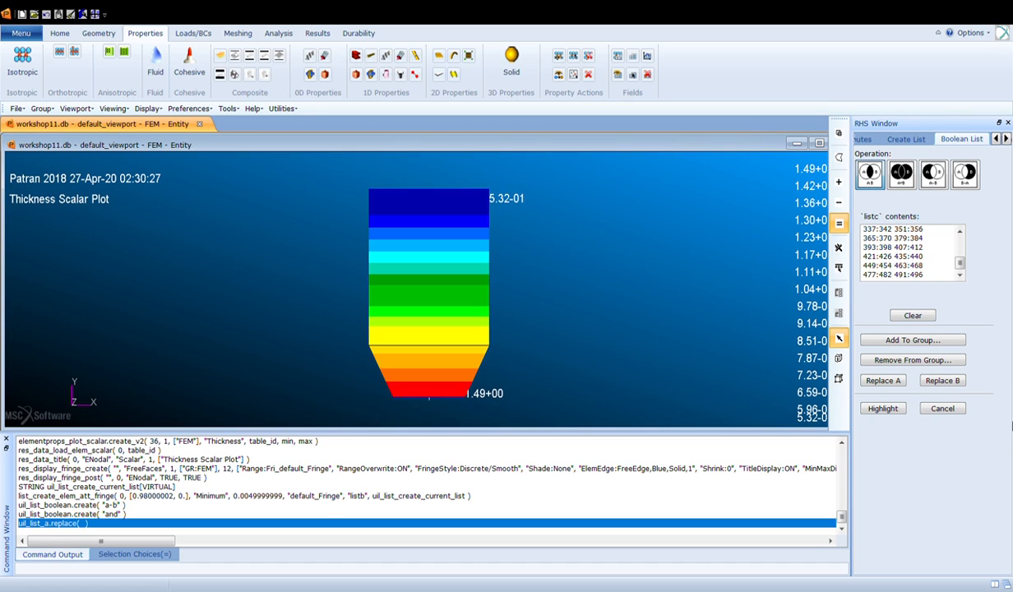
pyautogui.click(937, 408)
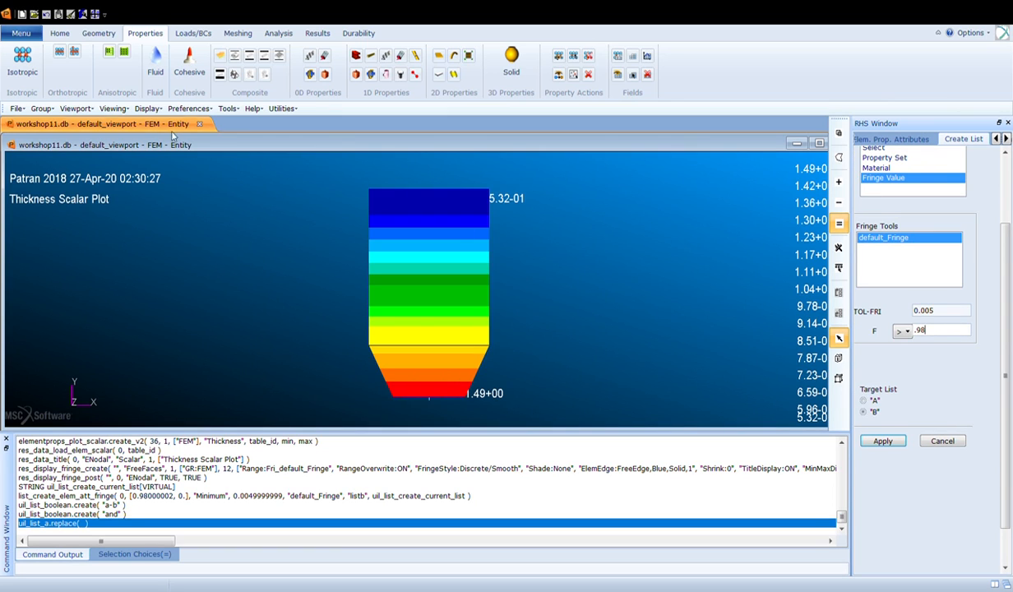
# - Plot contours of the temp nodal temperature set on the FEM group
pyautogui.click(192, 32)
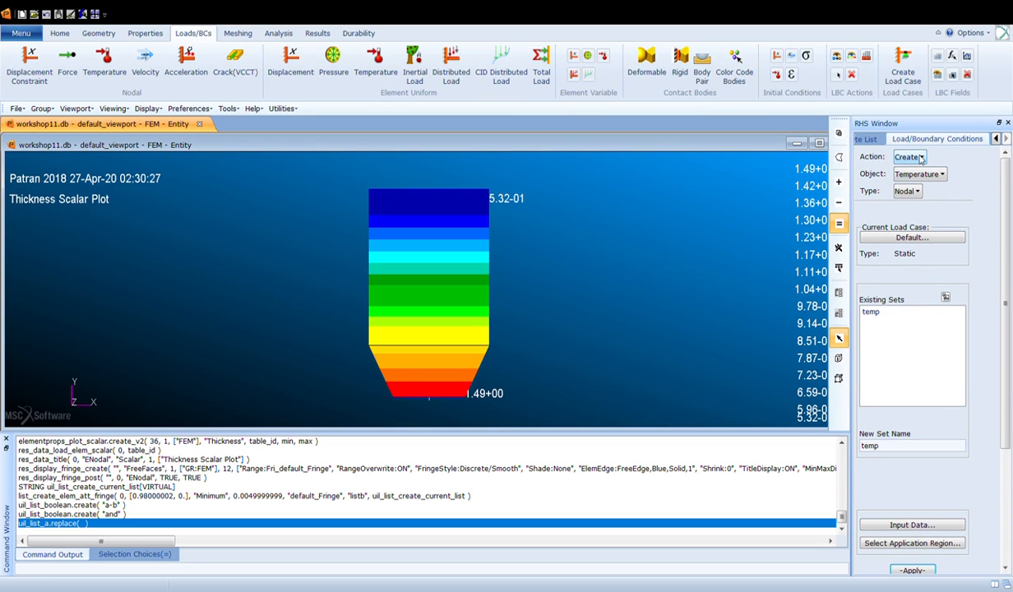
pyautogui.click(951, 204)
pyautogui.click(930, 175)
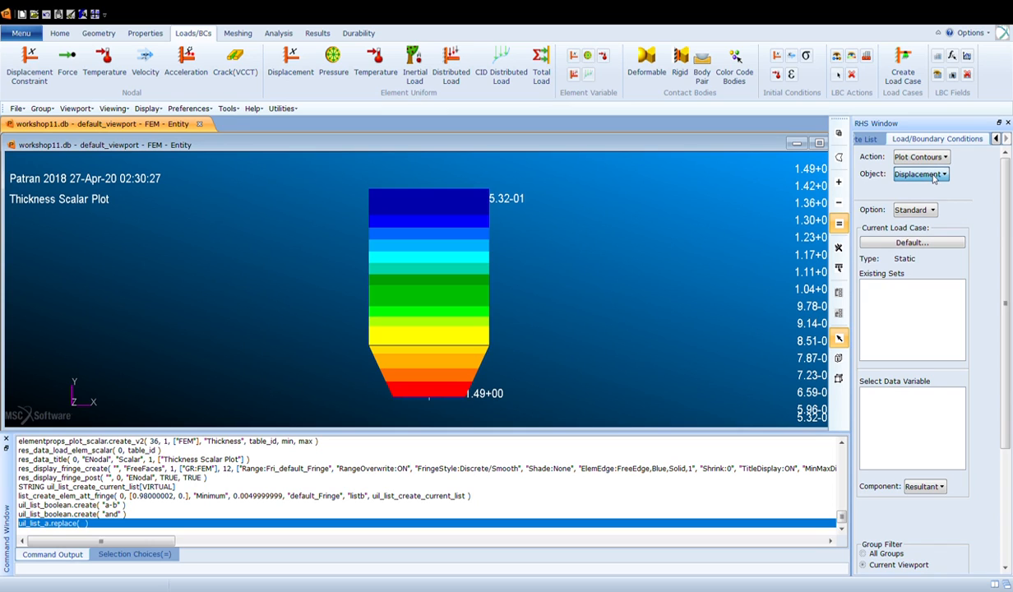
pyautogui.click(916, 223)
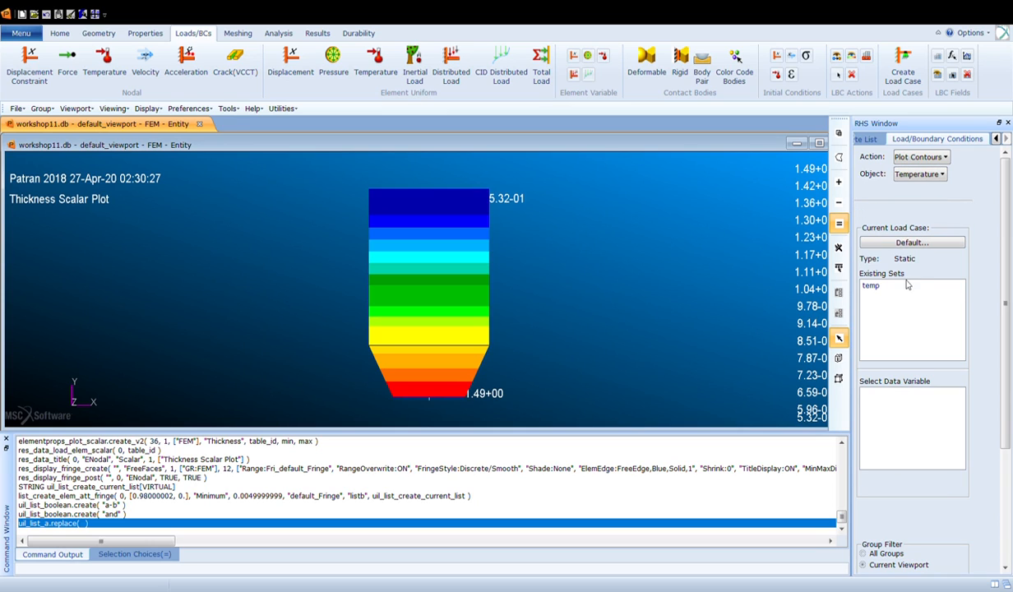
pyautogui.click(871, 285)
pyautogui.click(884, 393)
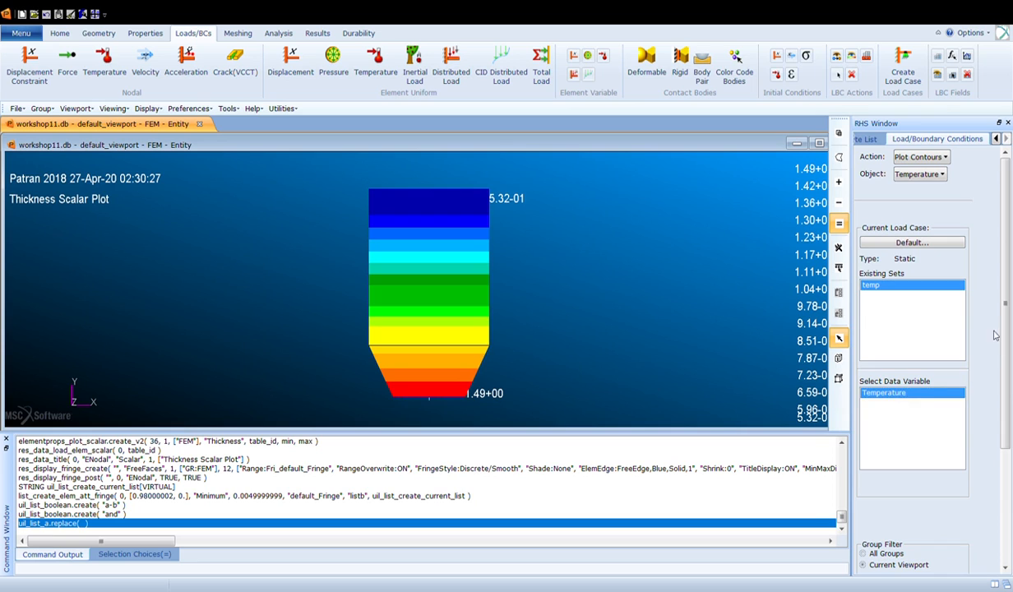
pyautogui.scroll(-4, 1005, 412)
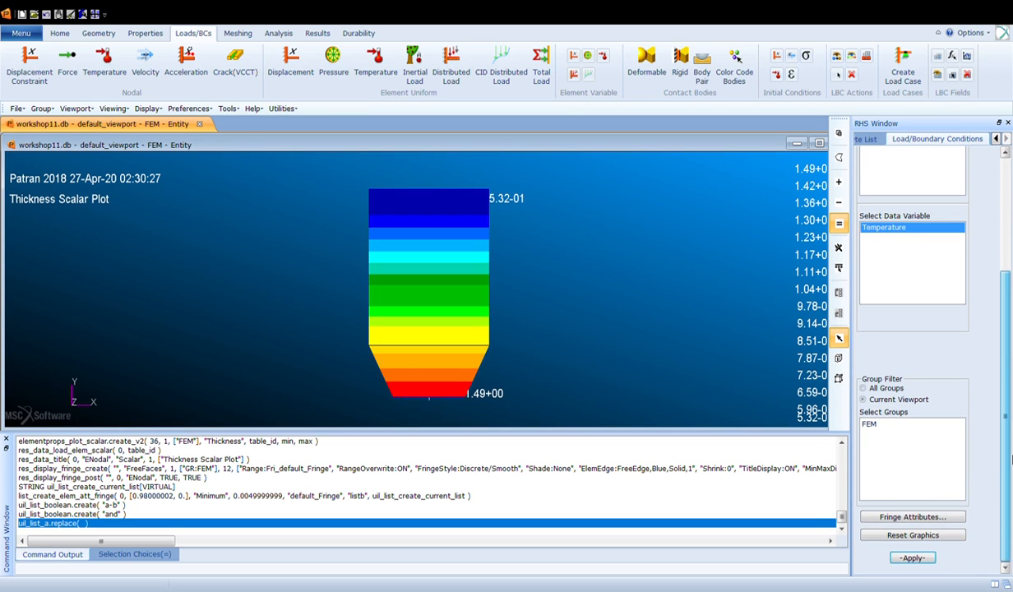
pyautogui.click(869, 424)
pyautogui.click(912, 559)
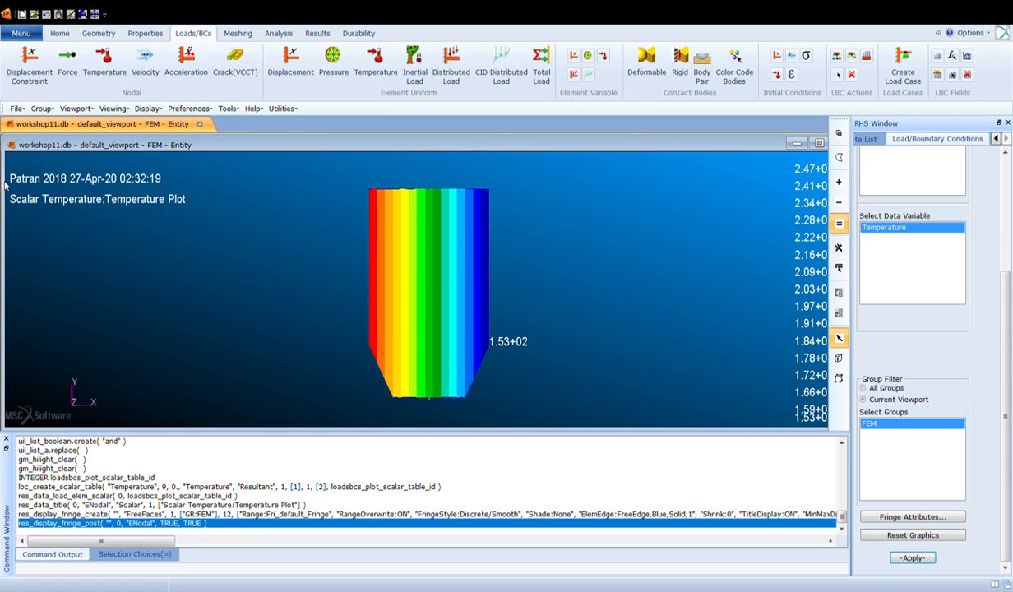
# - Recreate list B as elements with fringe value greater than 230
pyautogui.click(996, 139)
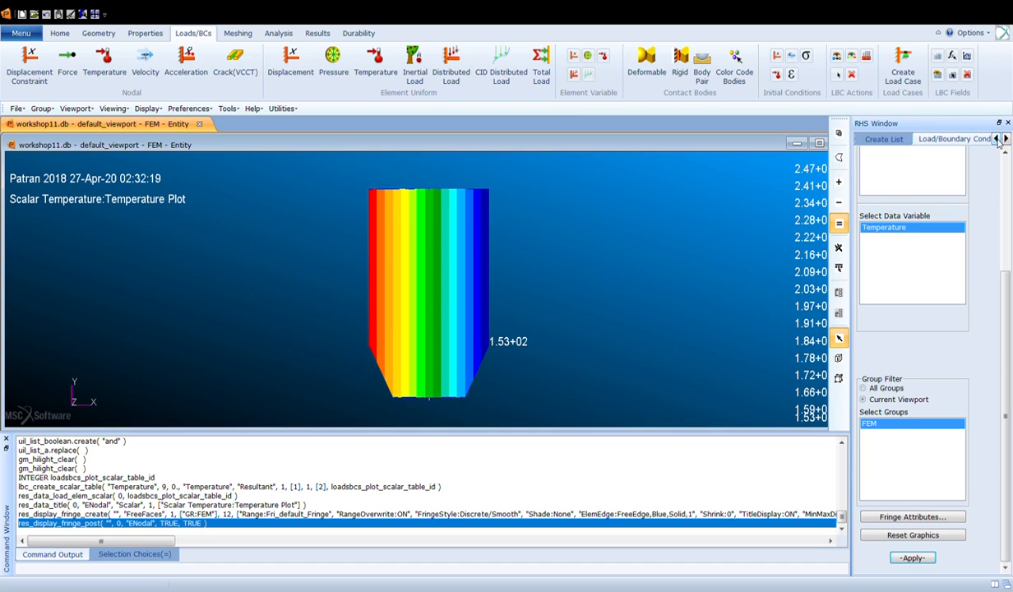
pyautogui.click(892, 139)
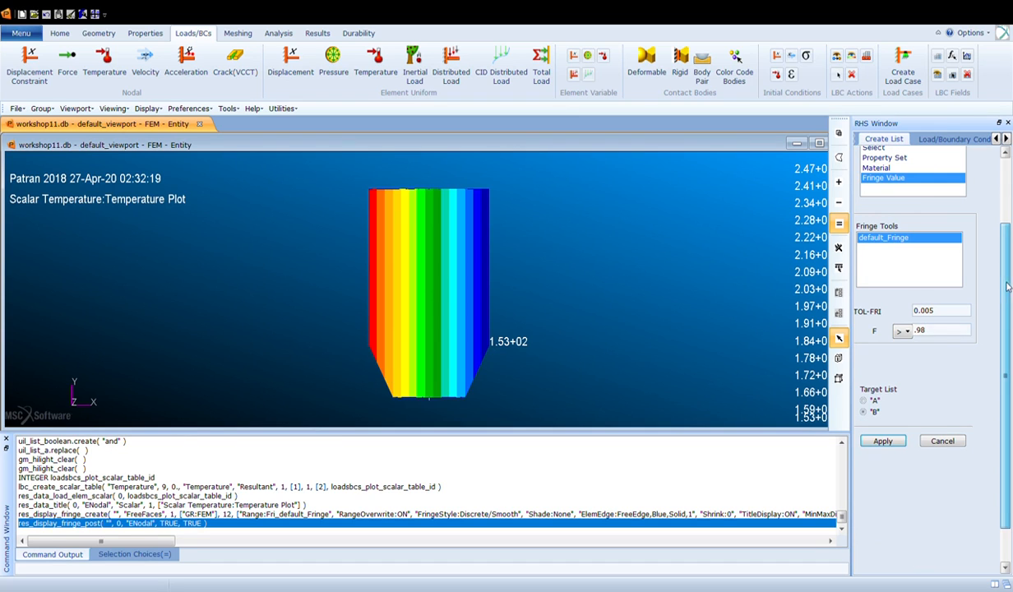
pyautogui.scroll(2, 908, 247)
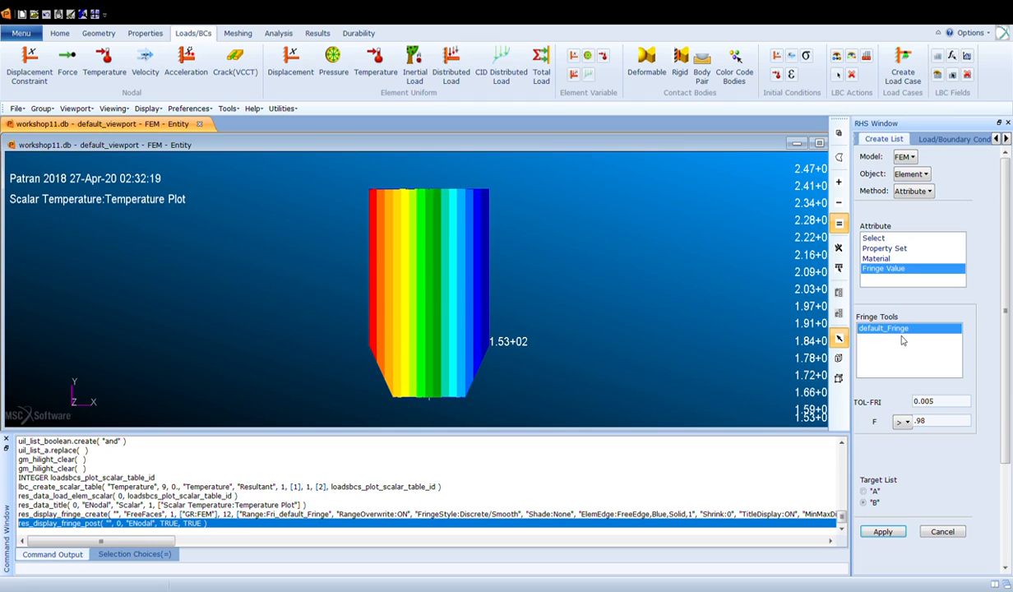
pyautogui.doubleClick(918, 420)
pyautogui.write('230')
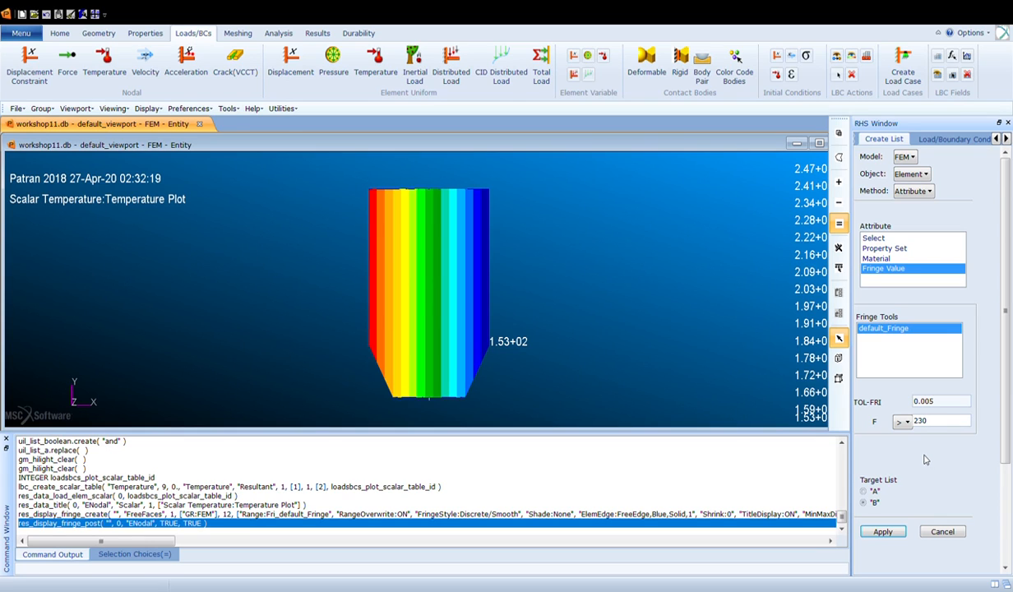
pyautogui.click(885, 532)
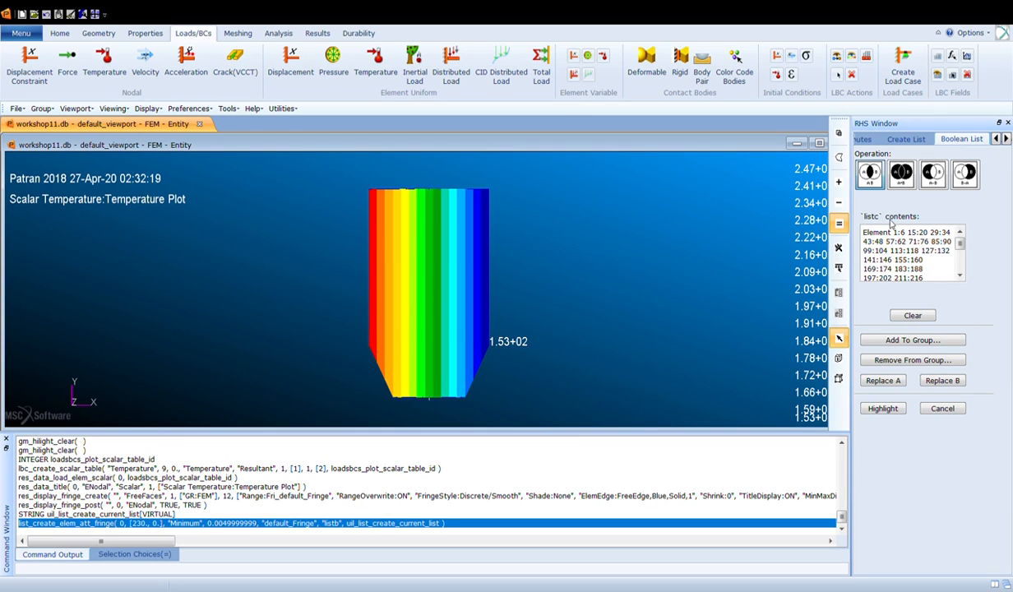
# - Intersect lists A and B with the and operation to form list C
pyautogui.click(922, 315)
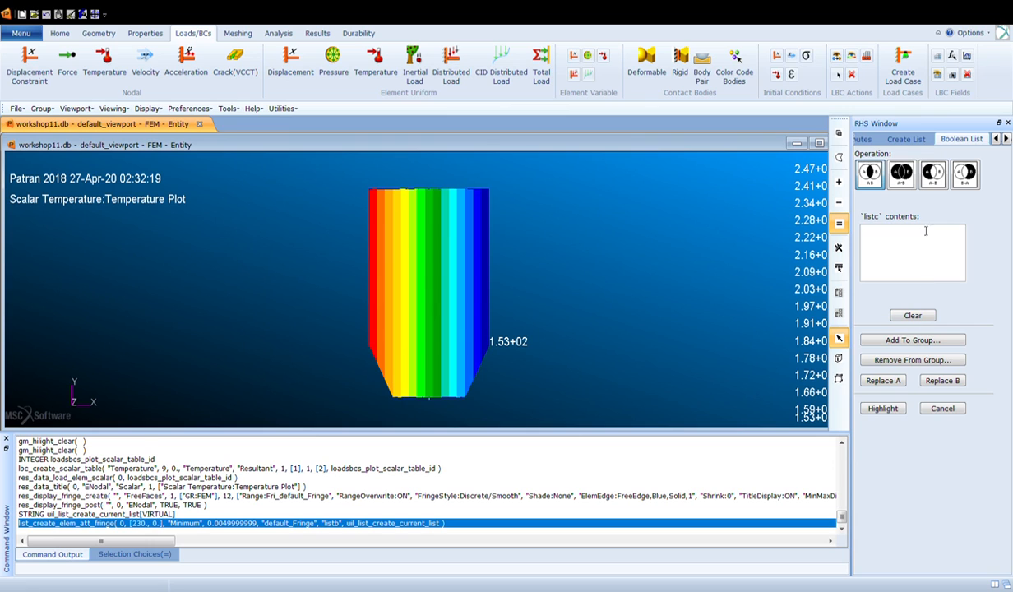
pyautogui.click(932, 171)
pyautogui.click(863, 179)
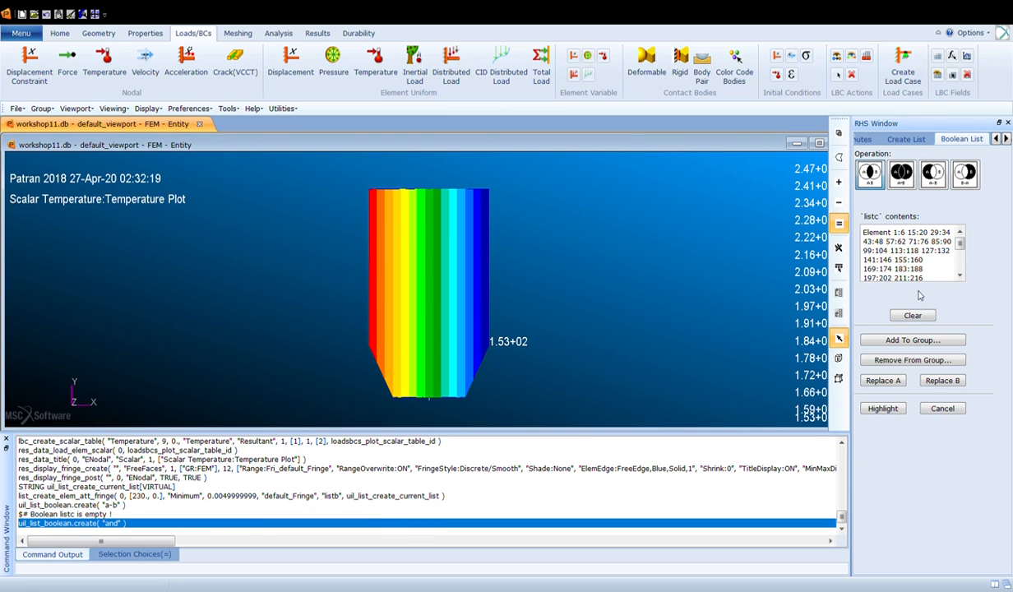
pyautogui.moveTo(961, 245)
pyautogui.mouseDown()
pyautogui.moveTo(962, 279)
pyautogui.moveTo(962, 242)
pyautogui.mouseUp()
# - Save the intersection list as a new group named common_quads
pyautogui.click(896, 340)
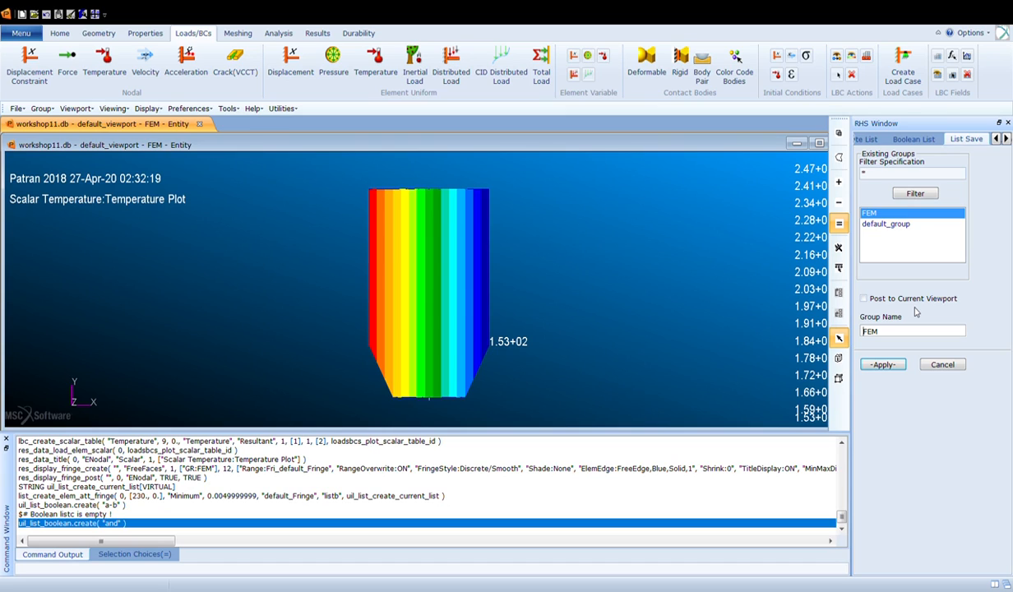
pyautogui.moveTo(914, 335); pyautogui.dragTo(863, 335)
pyautogui.write('common_quads')
pyautogui.click(895, 367)
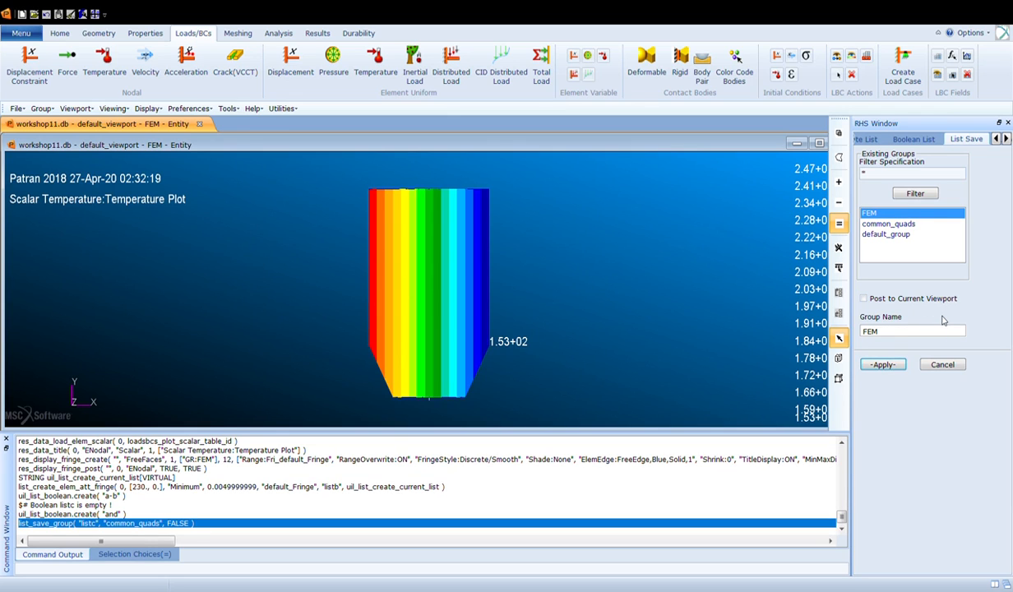
# - Post only the common_quads group to the current viewport
pyautogui.click(937, 364)
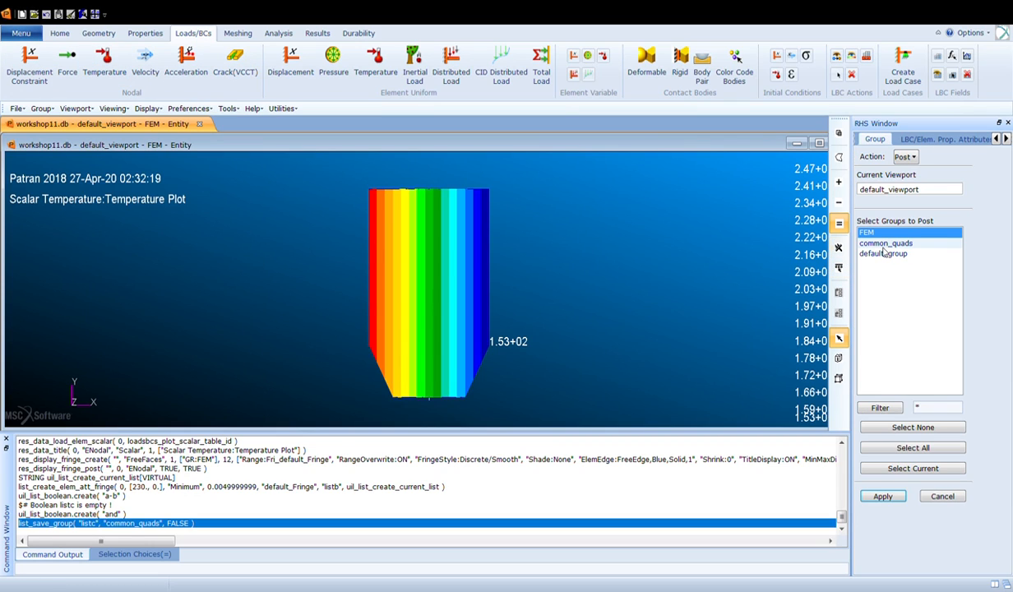
pyautogui.click(884, 246)
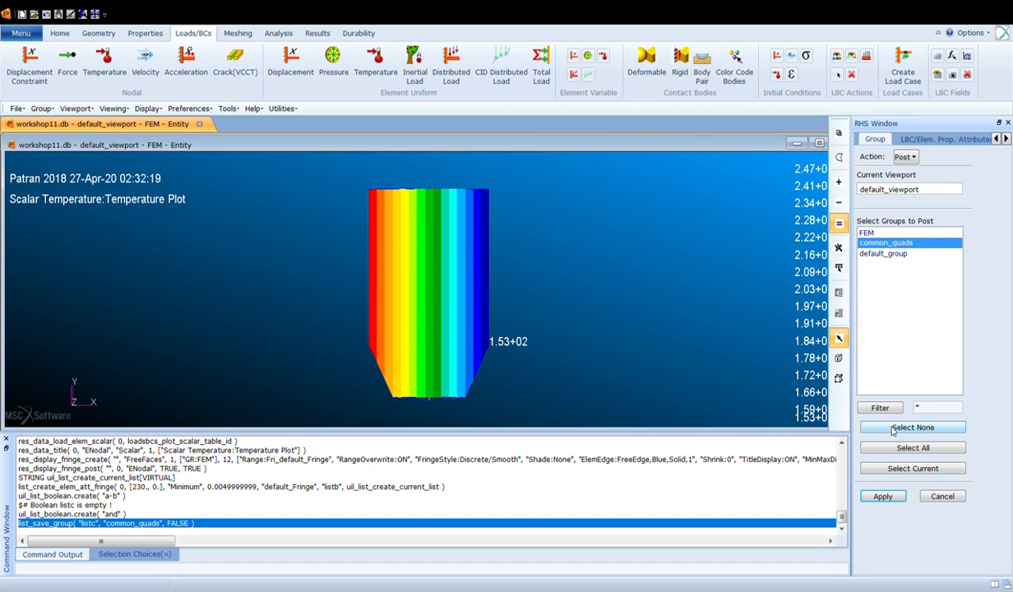
pyautogui.click(883, 496)
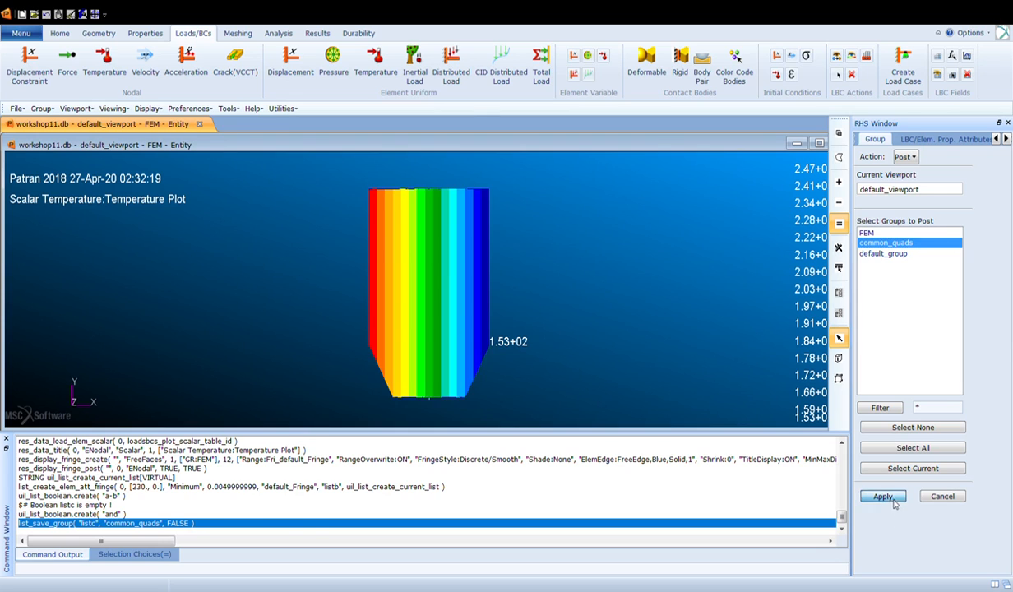
# - Switch to the front view and start a new group created by property set, leaving other groups posted
pyautogui.click(941, 497)
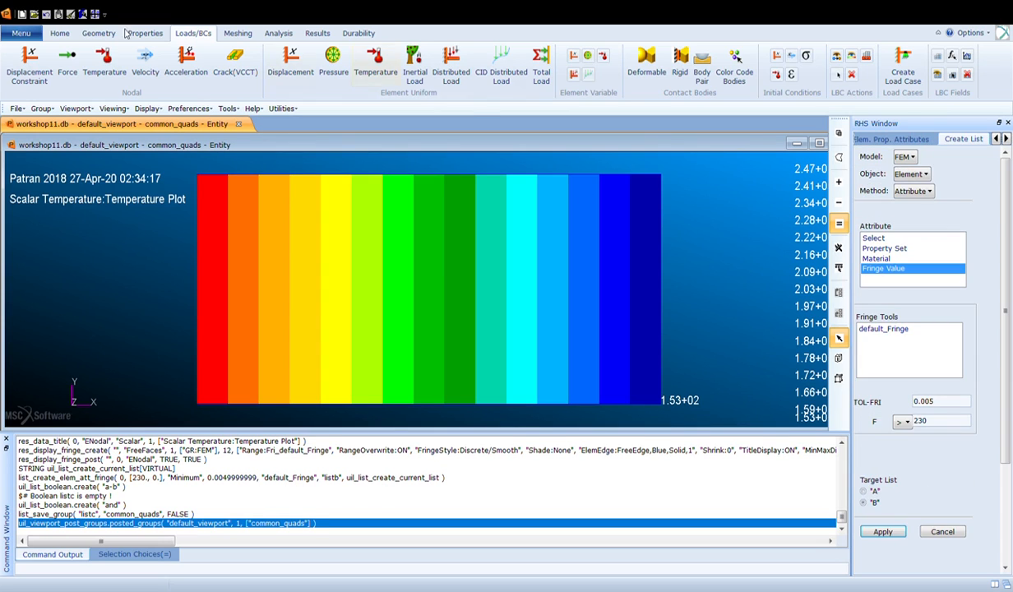
pyautogui.click(60, 34)
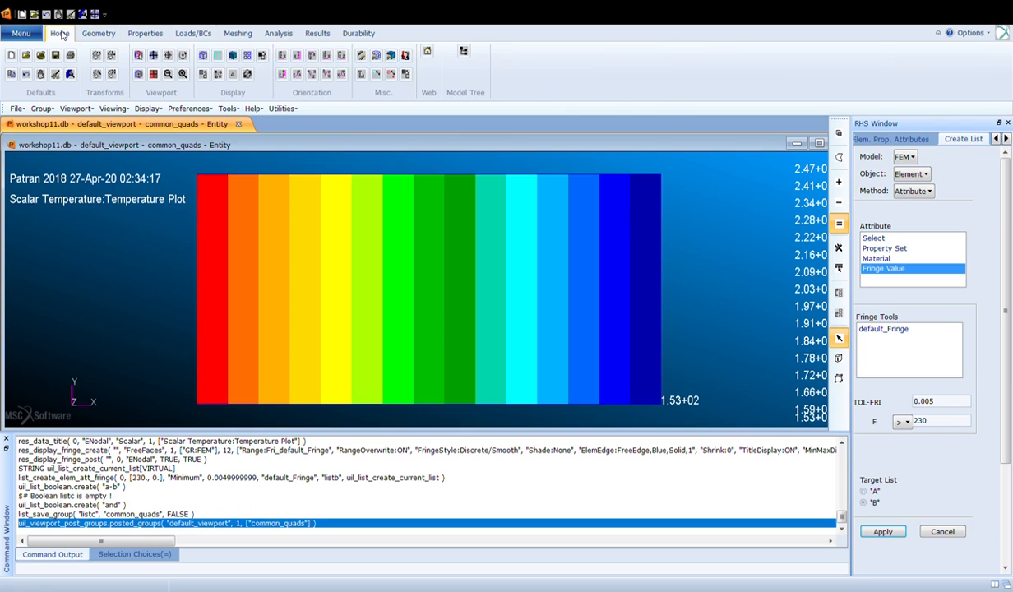
pyautogui.click(282, 56)
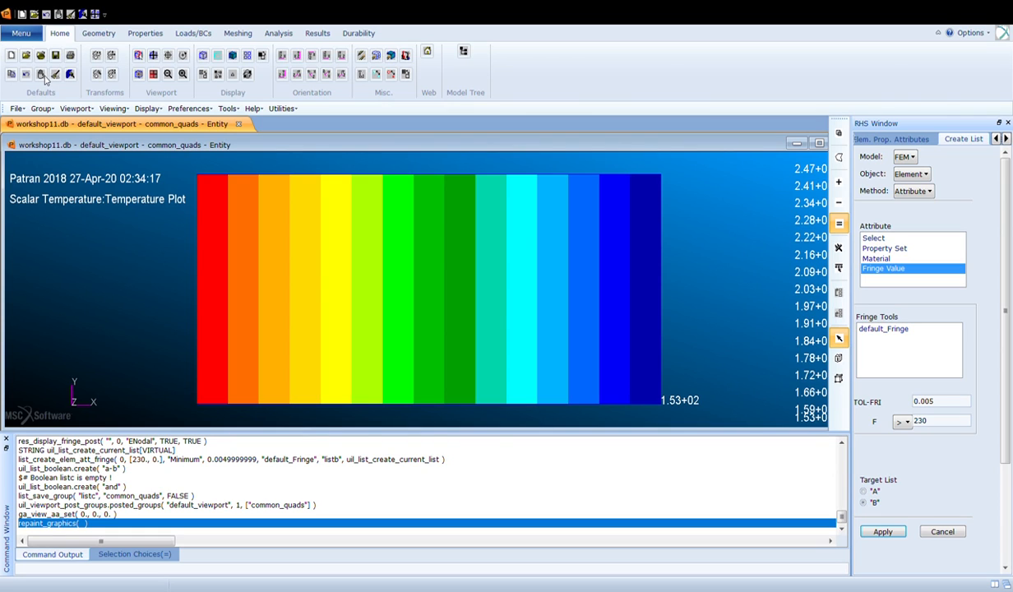
pyautogui.click(42, 108)
pyautogui.click(51, 123)
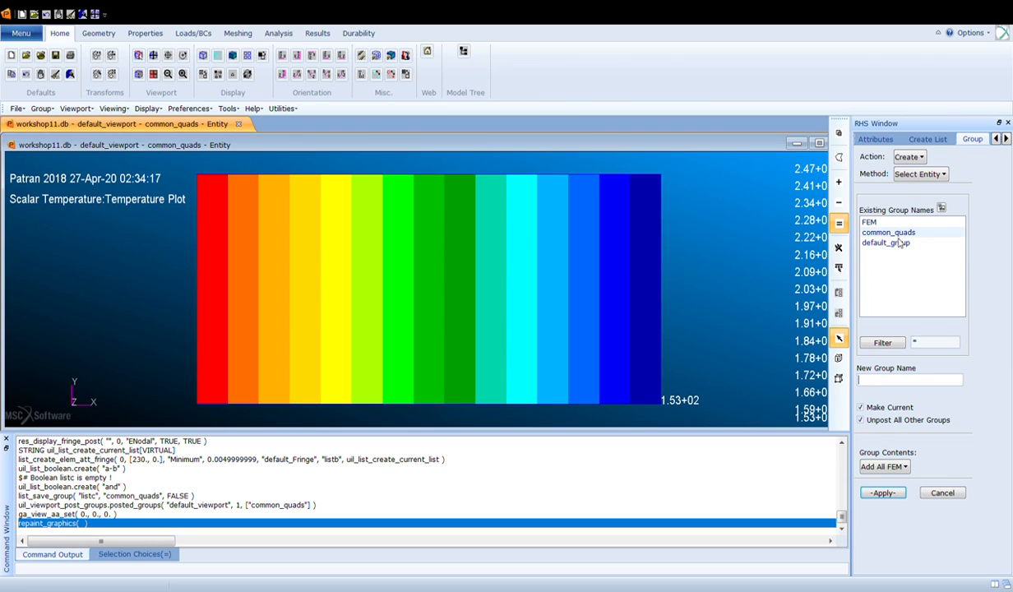
pyautogui.write('prop1')
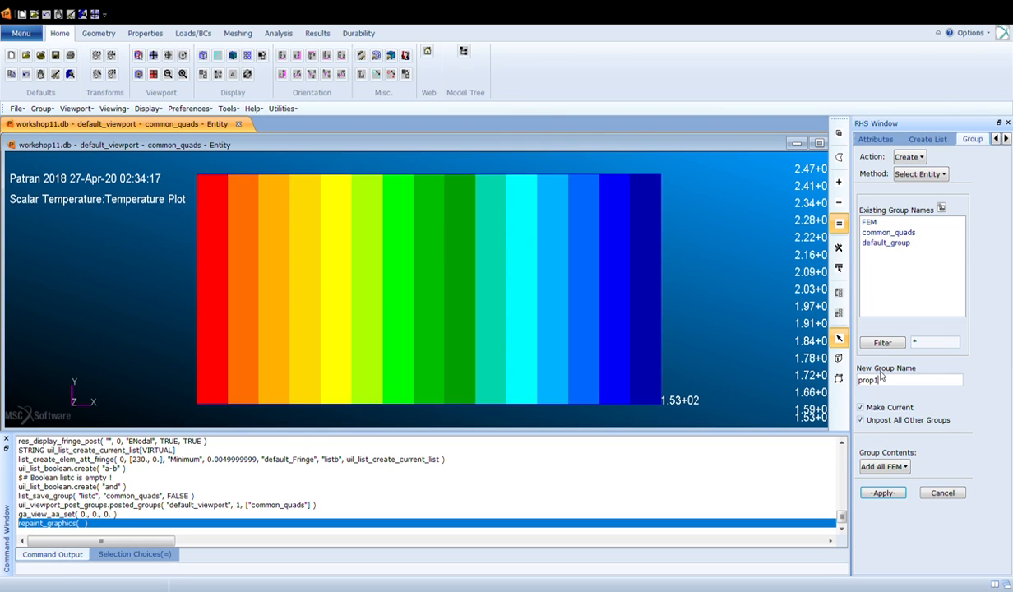
pyautogui.press('BackSpace')
pyautogui.write('_')
pyautogui.press('BackSpace')
pyautogui.write('1_group')
pyautogui.click(861, 419)
pyautogui.click(905, 467)
pyautogui.click(901, 479)
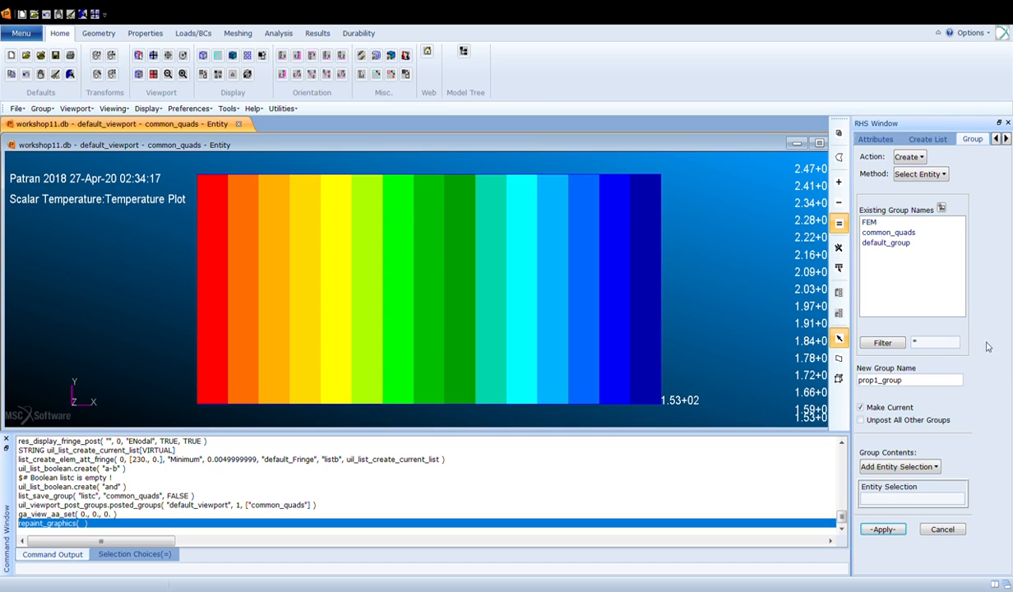
pyautogui.click(944, 181)
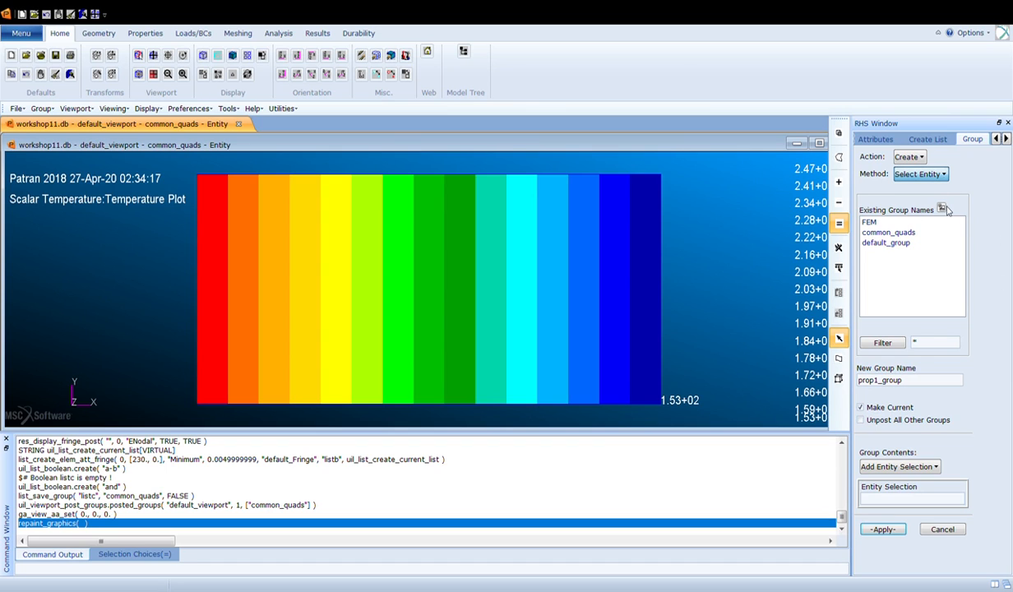
pyautogui.click(945, 207)
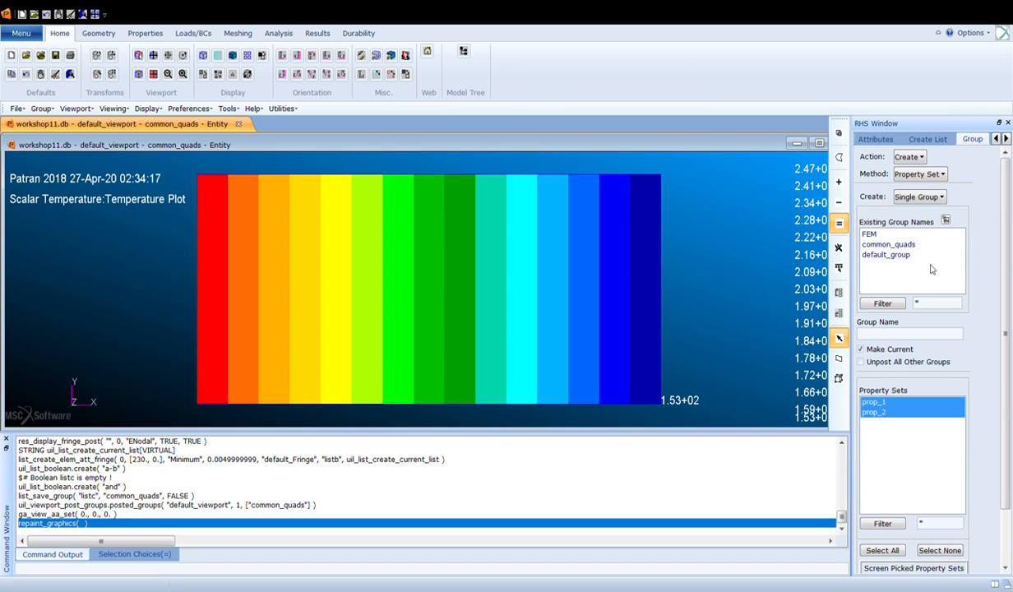
# - Create a group named prop1_group from the prop_1 property set
pyautogui.click(925, 336)
pyautogui.write('prop1_up')
pyautogui.click(897, 402)
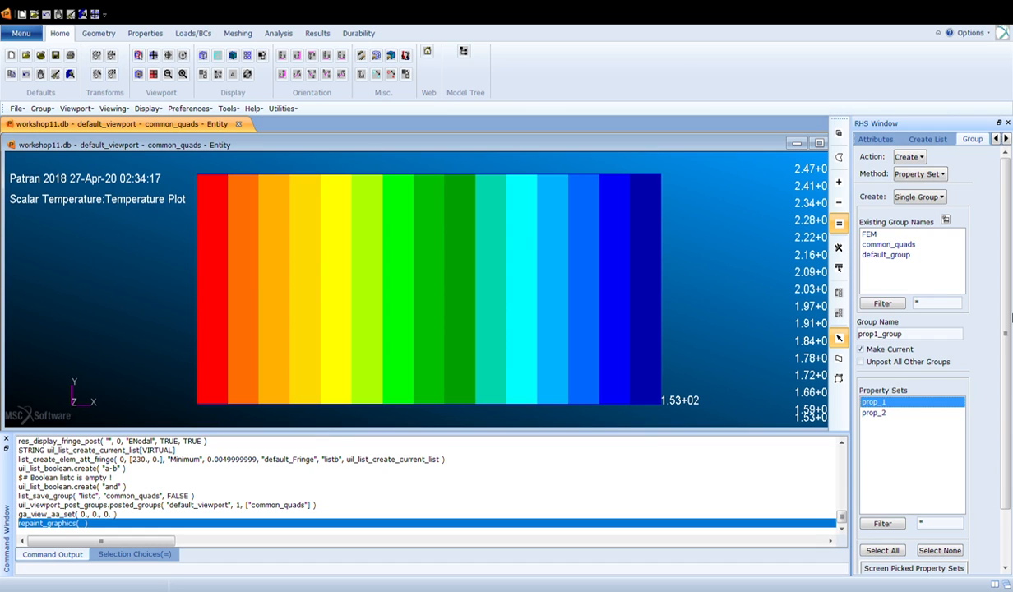
pyautogui.scroll(-2, 917, 428)
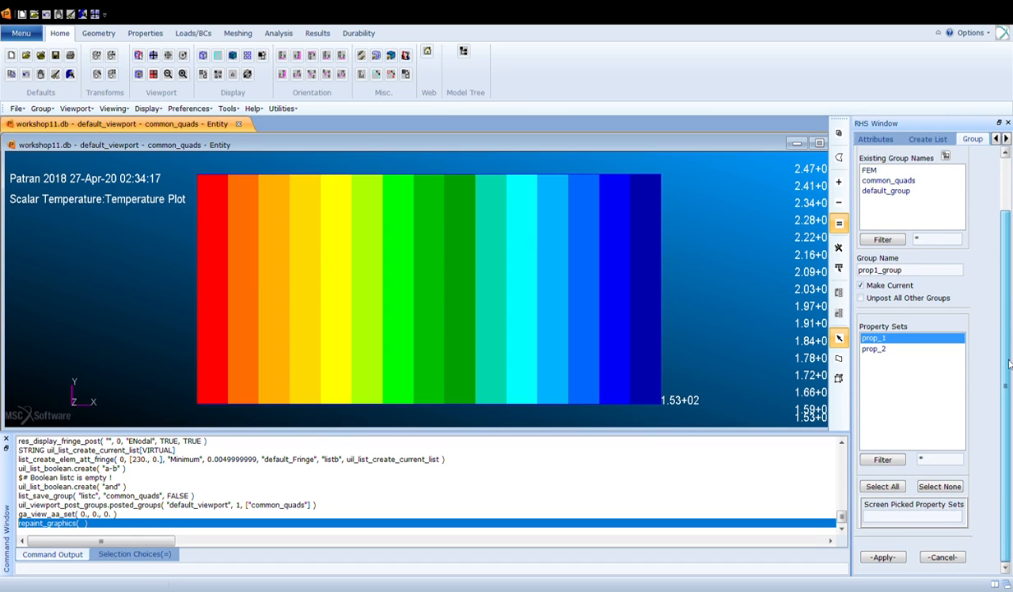
pyautogui.click(891, 558)
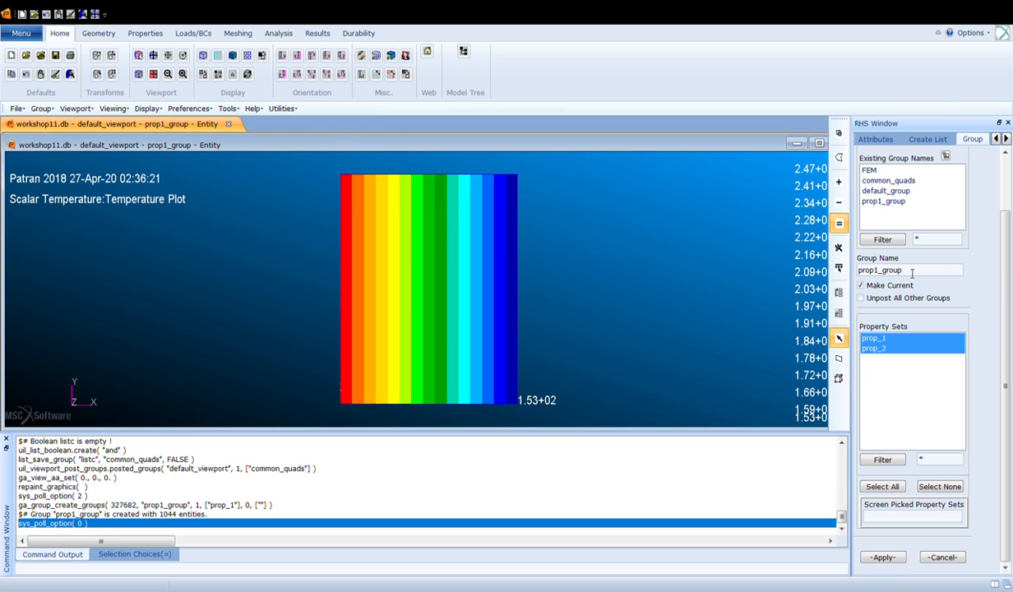
# - Create a group named prop2_group from the prop_2 property set
pyautogui.press('BackSpace')
pyautogui.write('2')
pyautogui.click(892, 349)
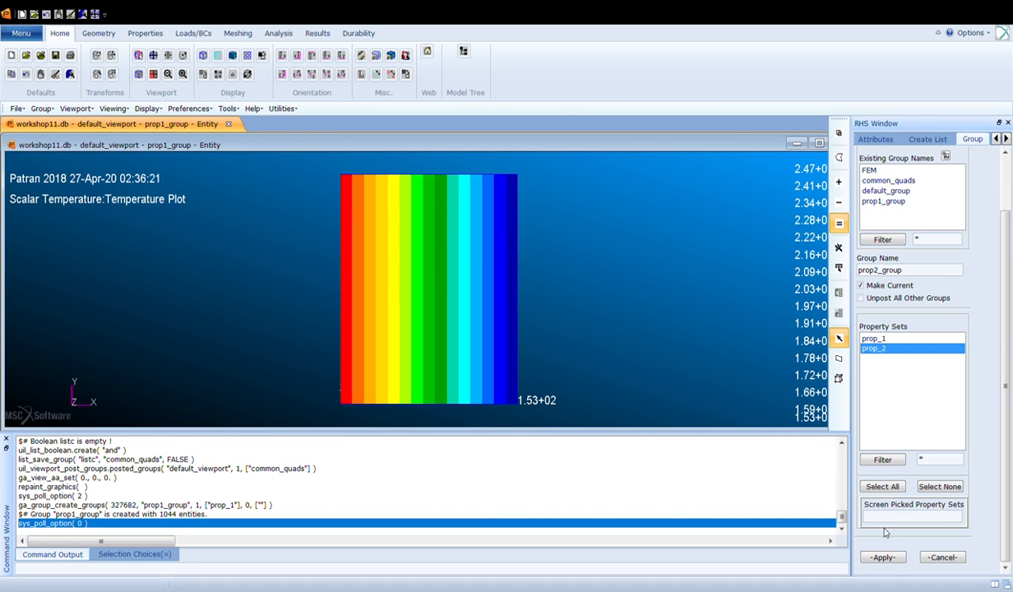
pyautogui.click(880, 557)
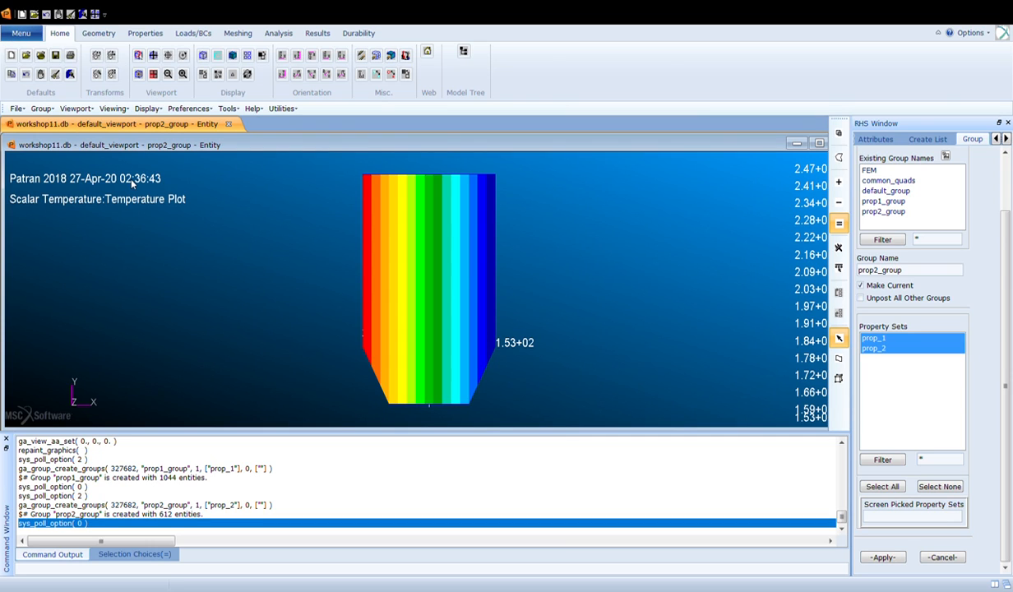
# - Switch entity coloring to by group and assign distinct colors to prop1_group and prop2_group
pyautogui.click(138, 111)
pyautogui.click(176, 151)
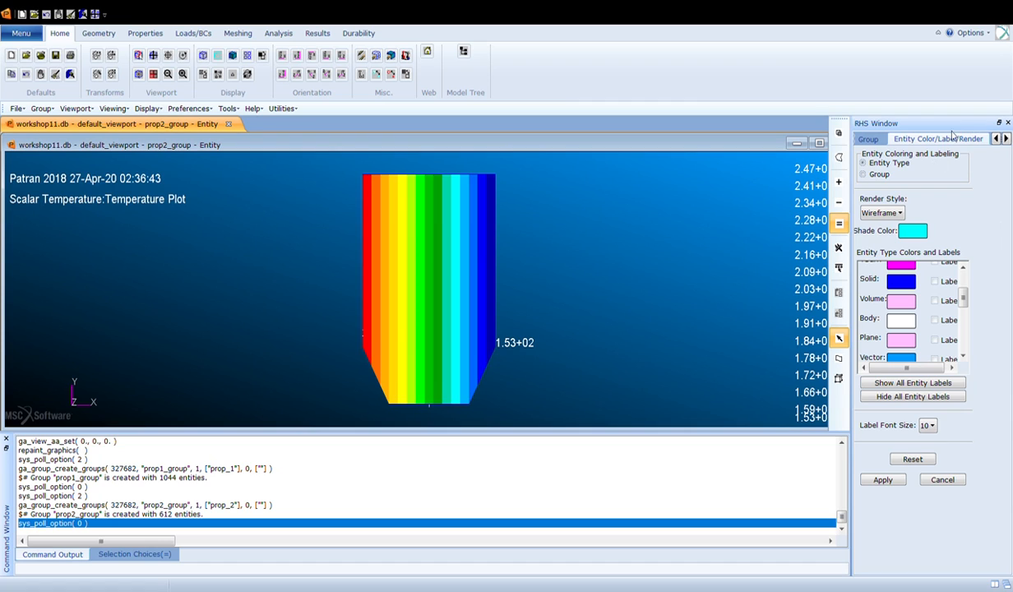
pyautogui.click(998, 123)
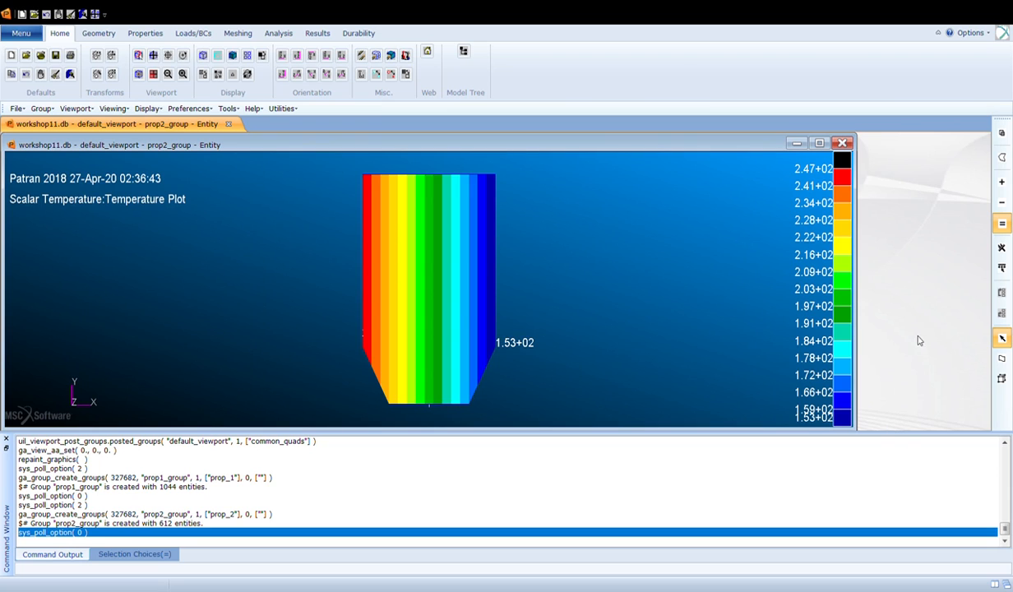
pyautogui.click(860, 338)
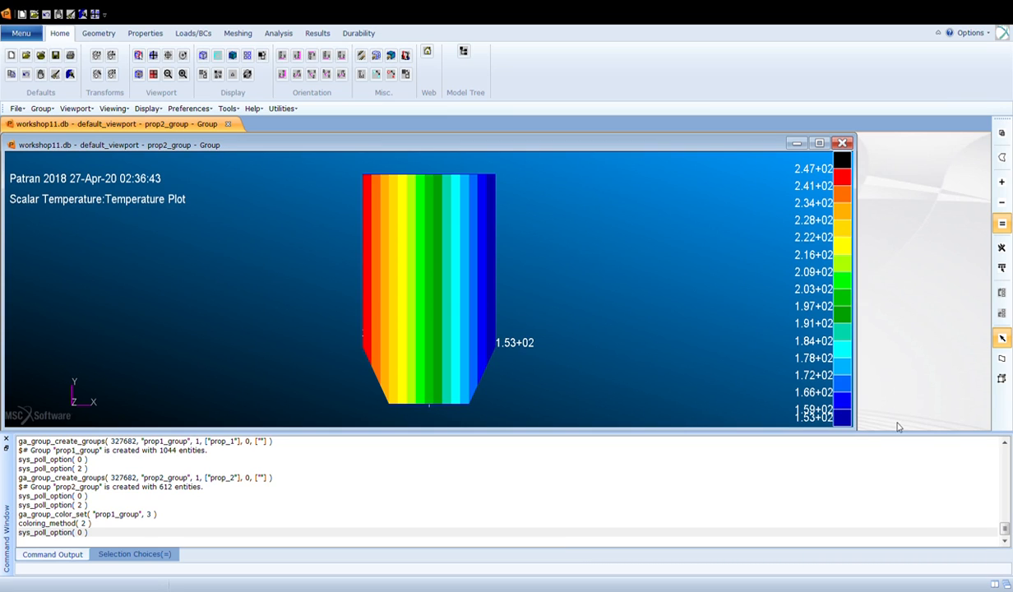
pyautogui.click(895, 380)
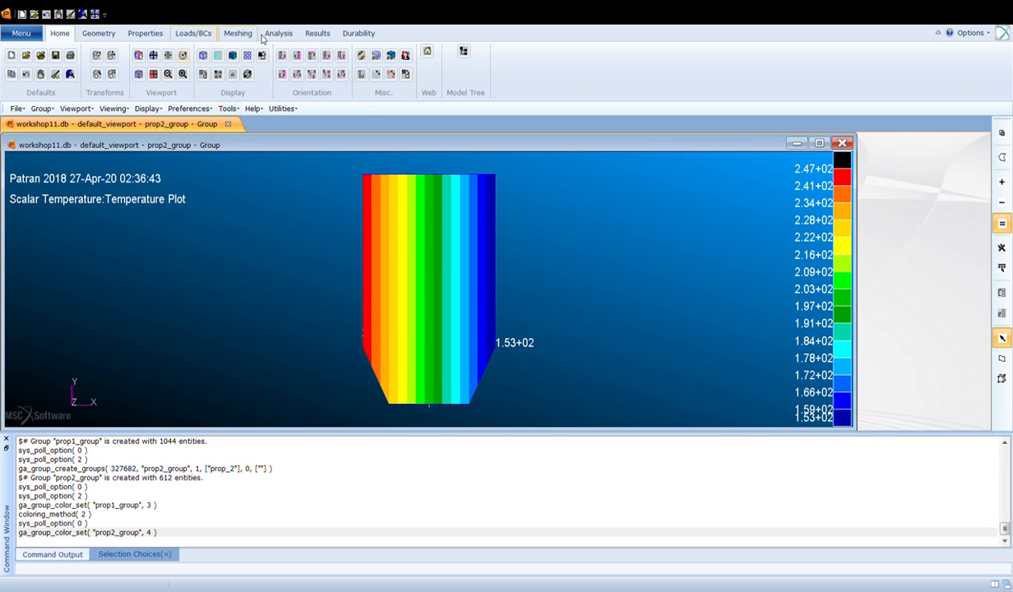
# - Post prop1_group and prop2_group separately, then both together, in the isometric view
pyautogui.click(313, 74)
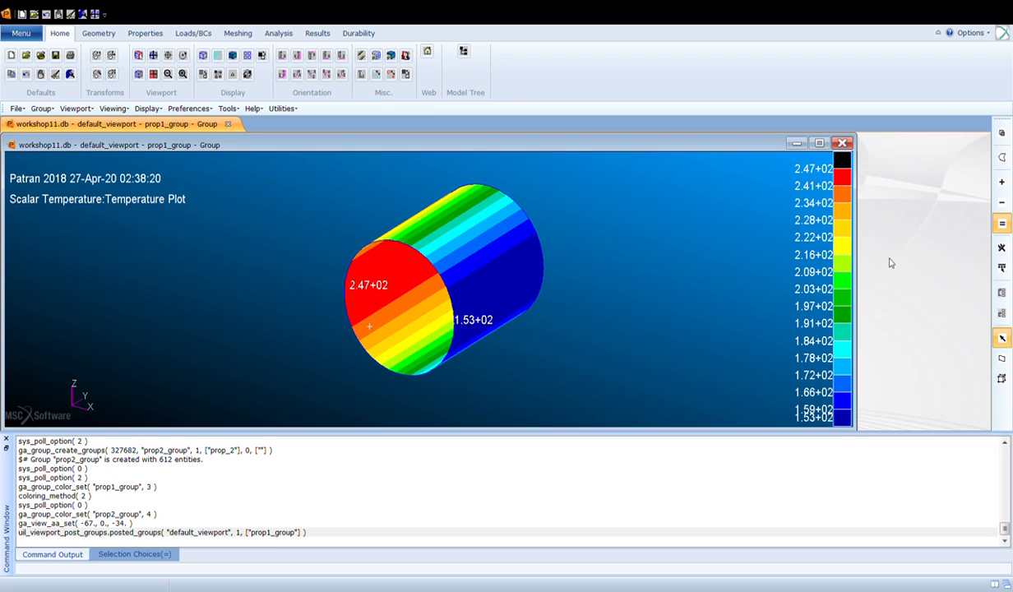
pyautogui.click(888, 482)
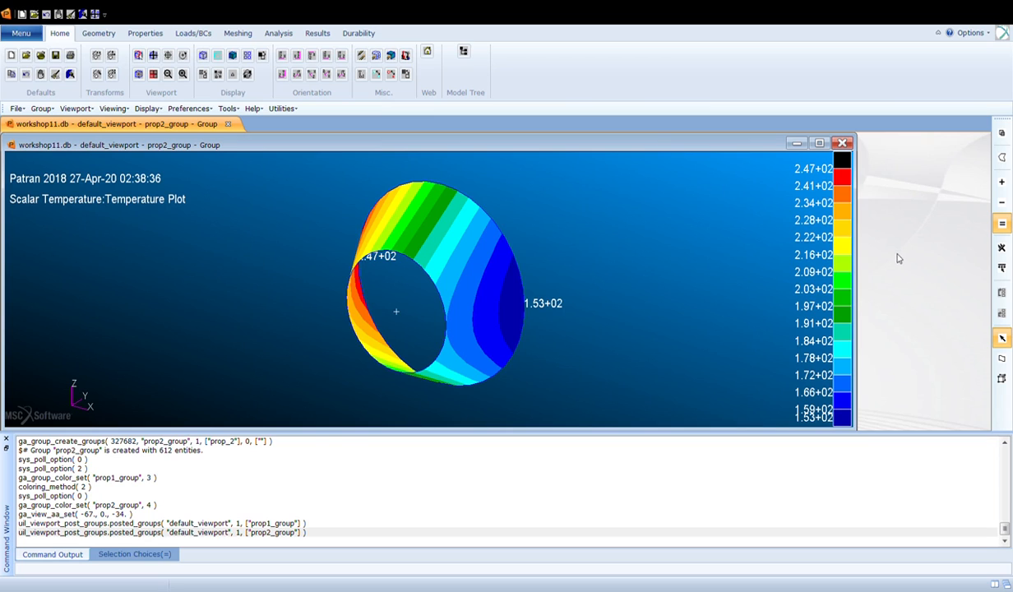
pyautogui.click(897, 487)
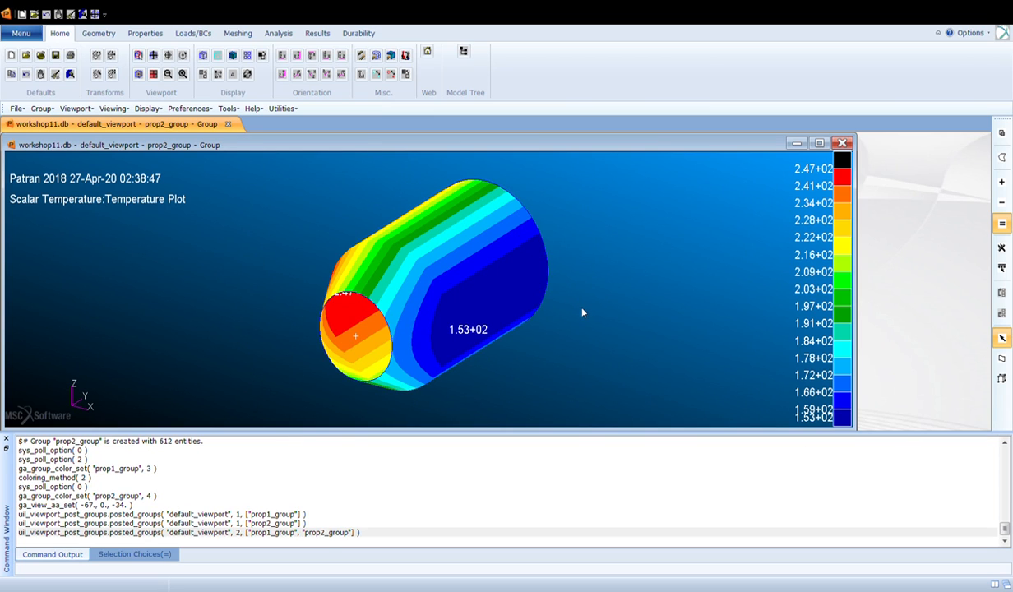